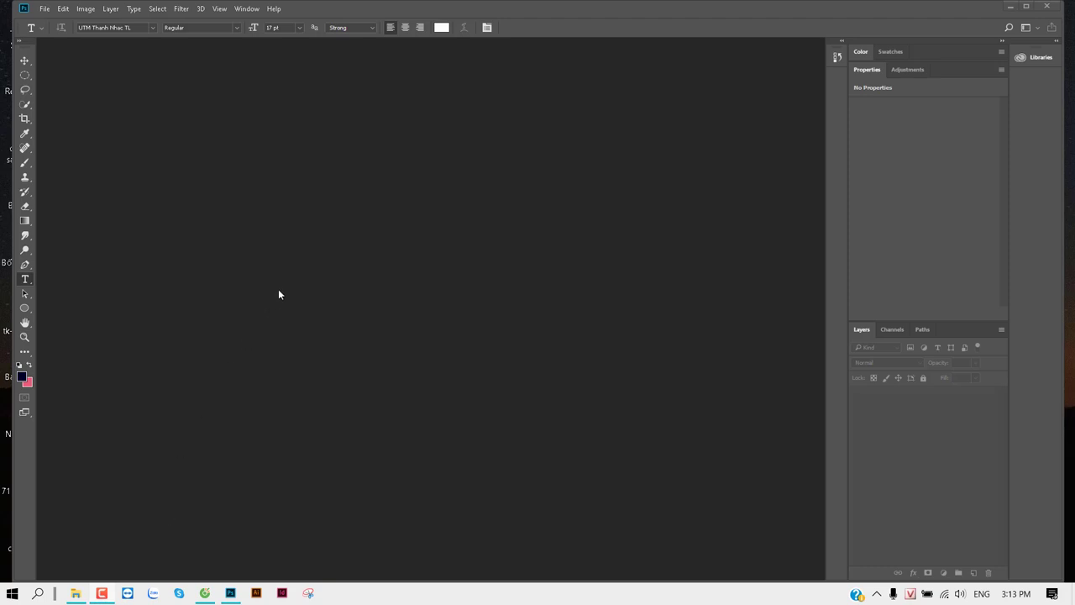
Create a new blank 900 × 603 px document at 150 ppi resolution.
key("v")
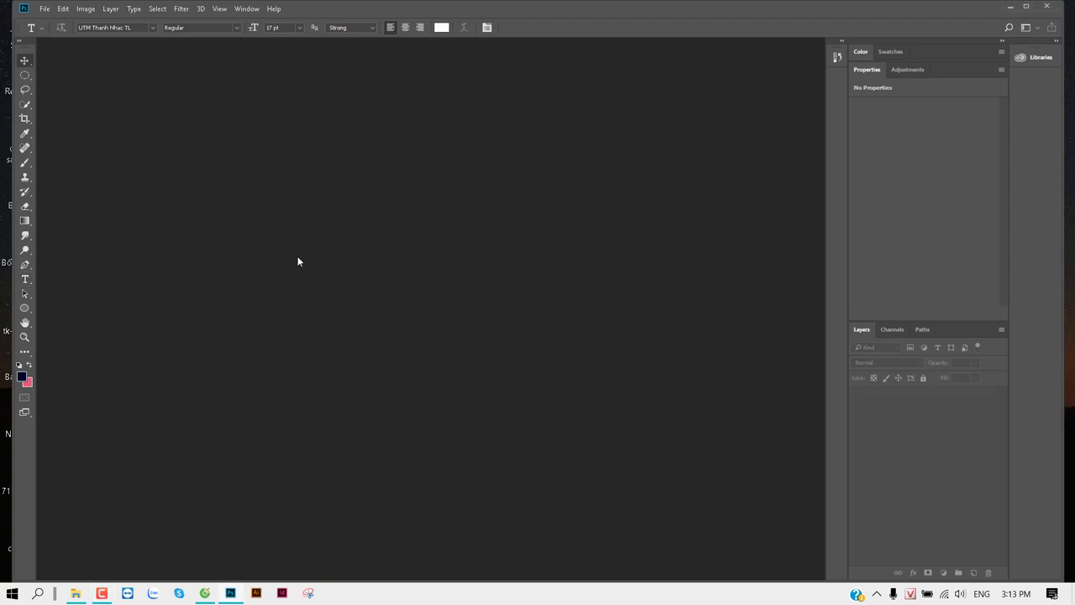
key("ctrl+n")
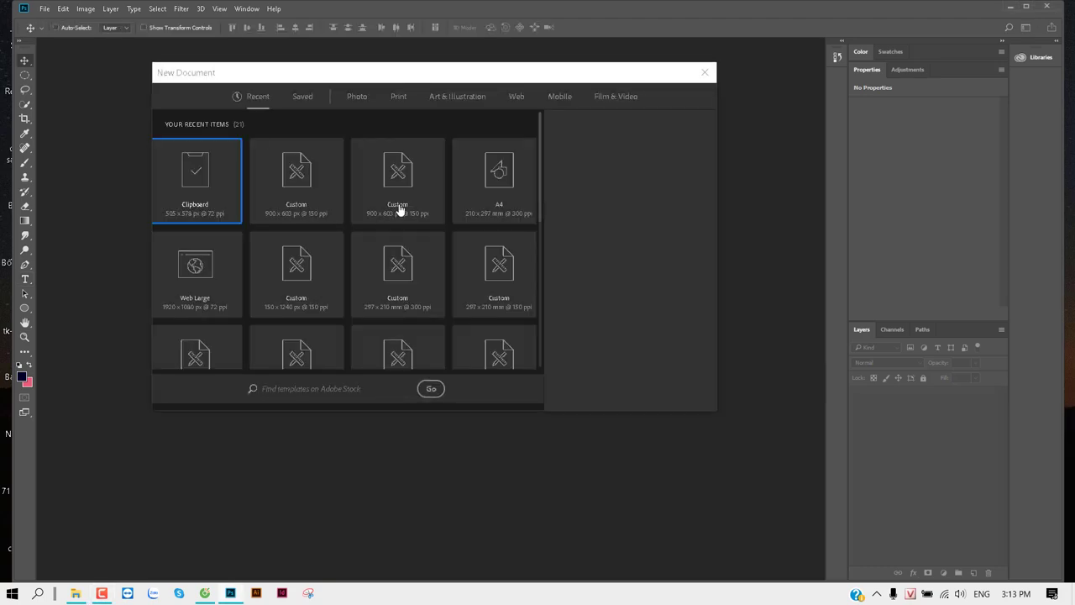
double_click(578, 177)
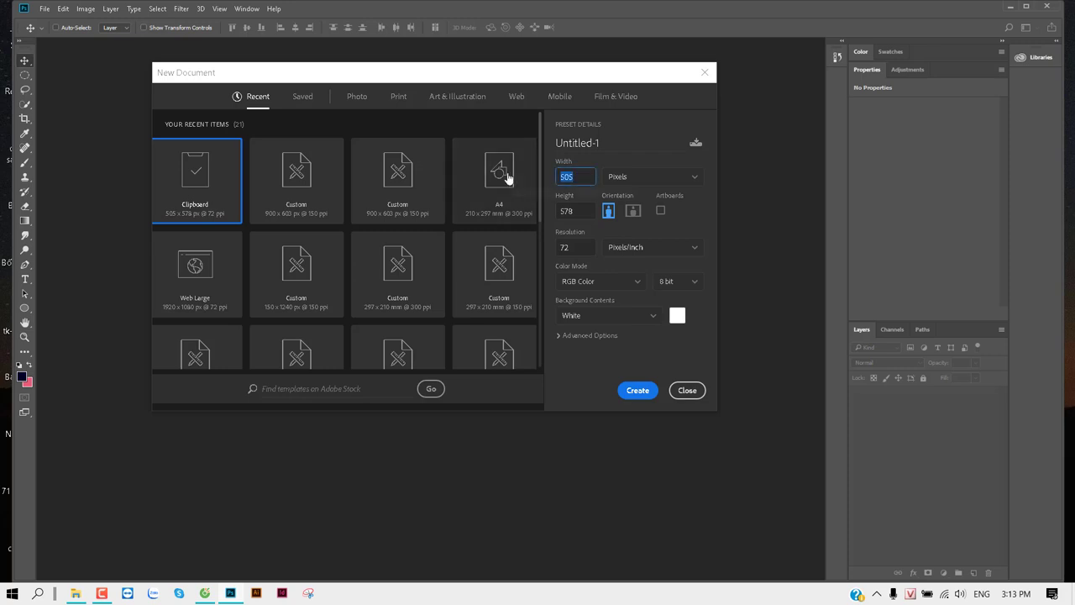
type("900")
key("Tab")
type("603")
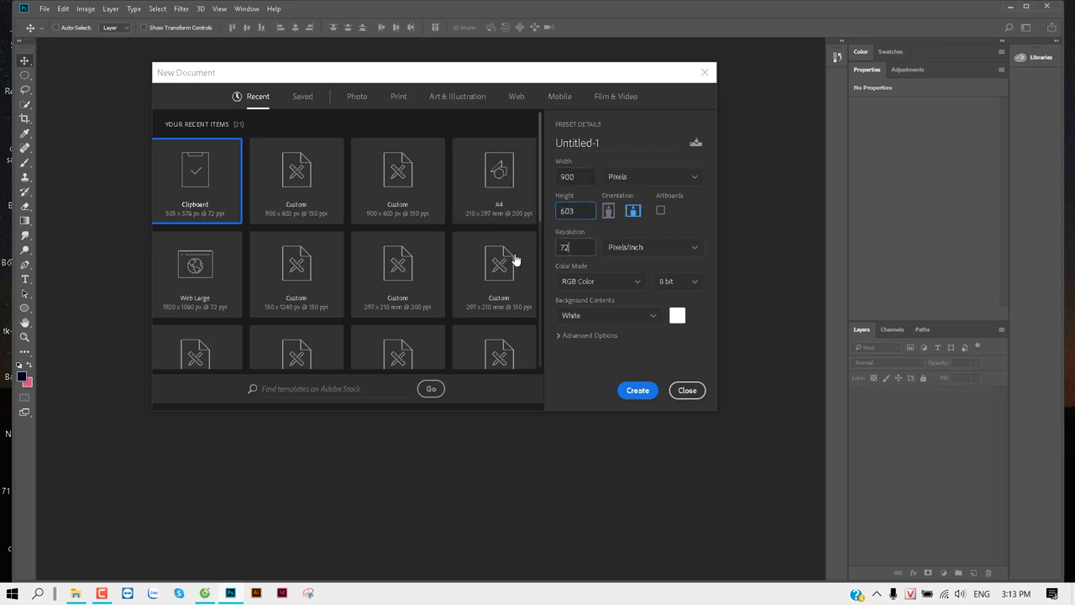
key("Tab")
type("150")
left_click(637, 391)
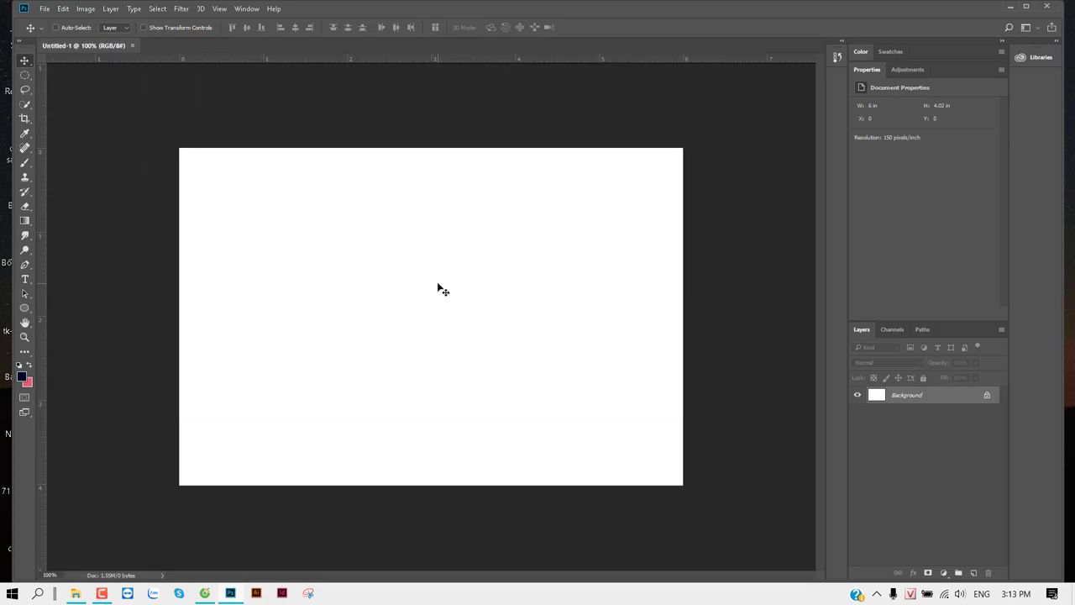
left_click(75, 594)
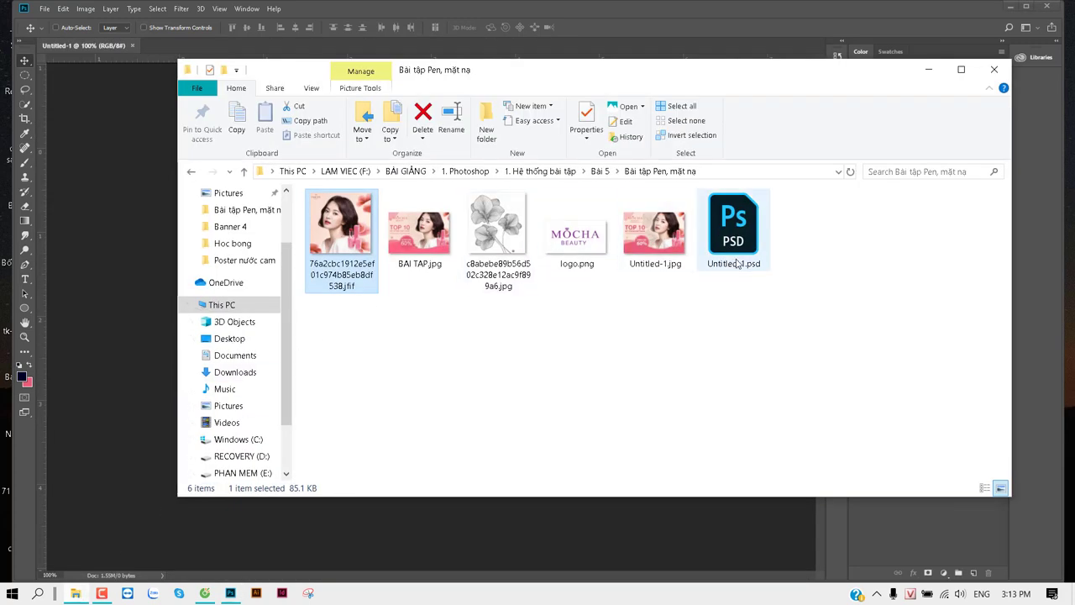
Preview the sample banner Untitled-1.jpg in Photos, then close the preview.
double_click(651, 250)
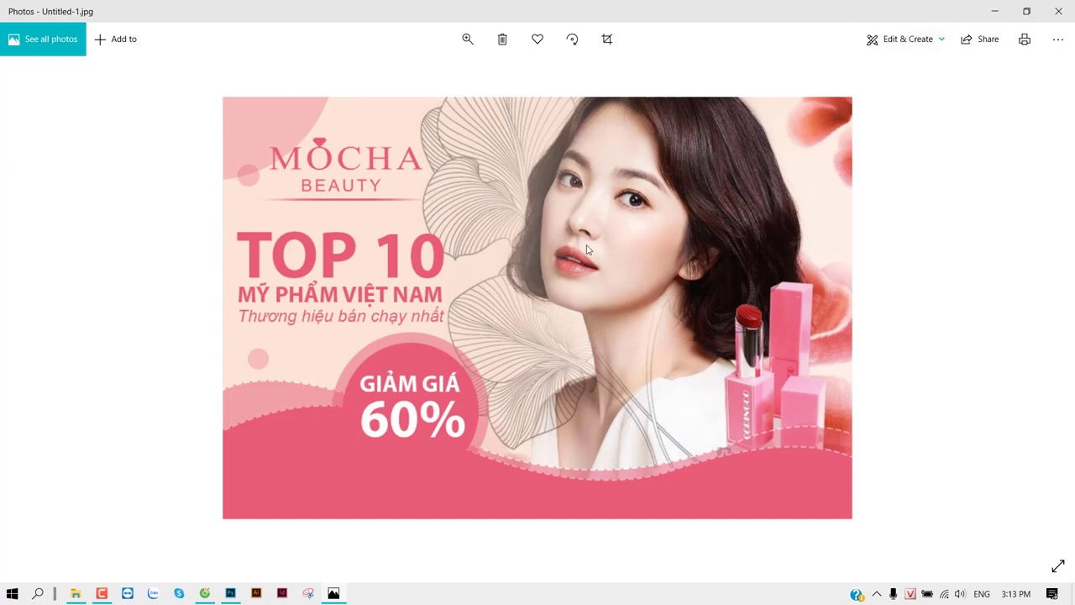
left_click(1059, 10)
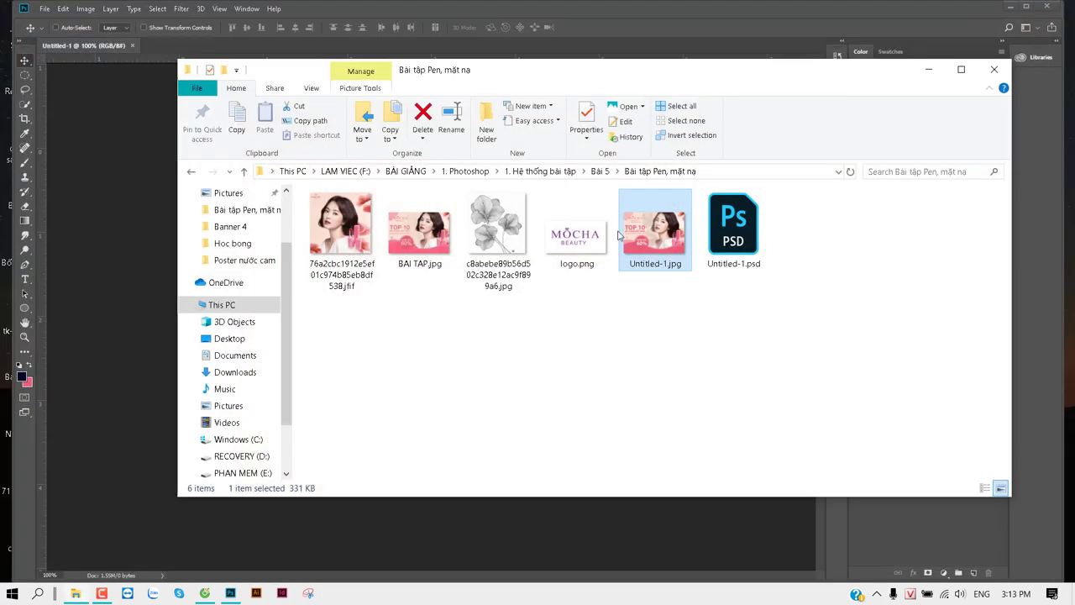
left_click_drag(479, 76, 682, 118)
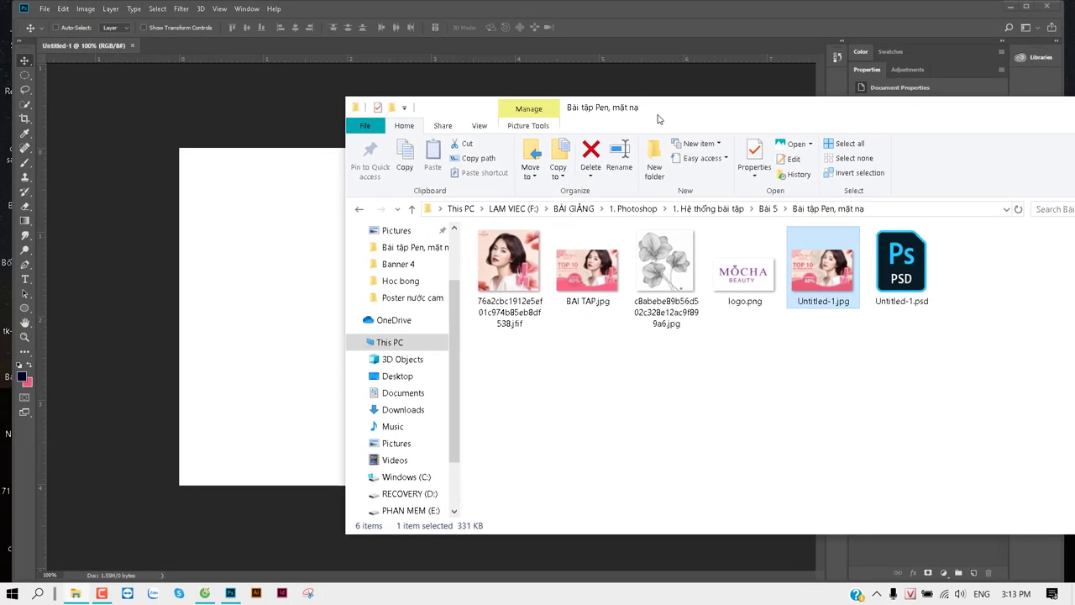
left_click_drag(545, 269, 424, 317)
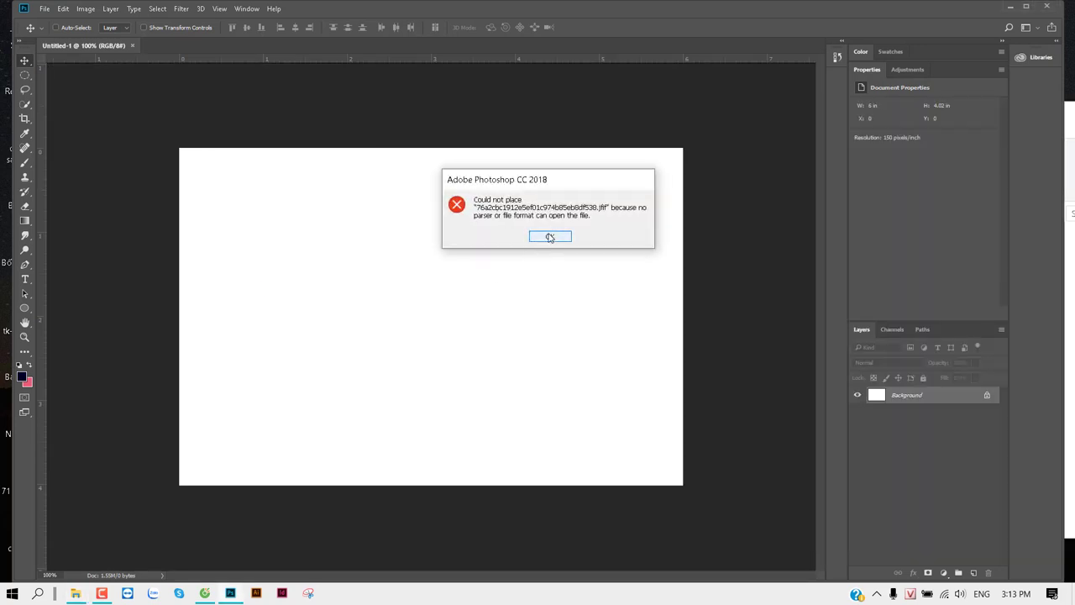
left_click(550, 237)
key("alt+Tab")
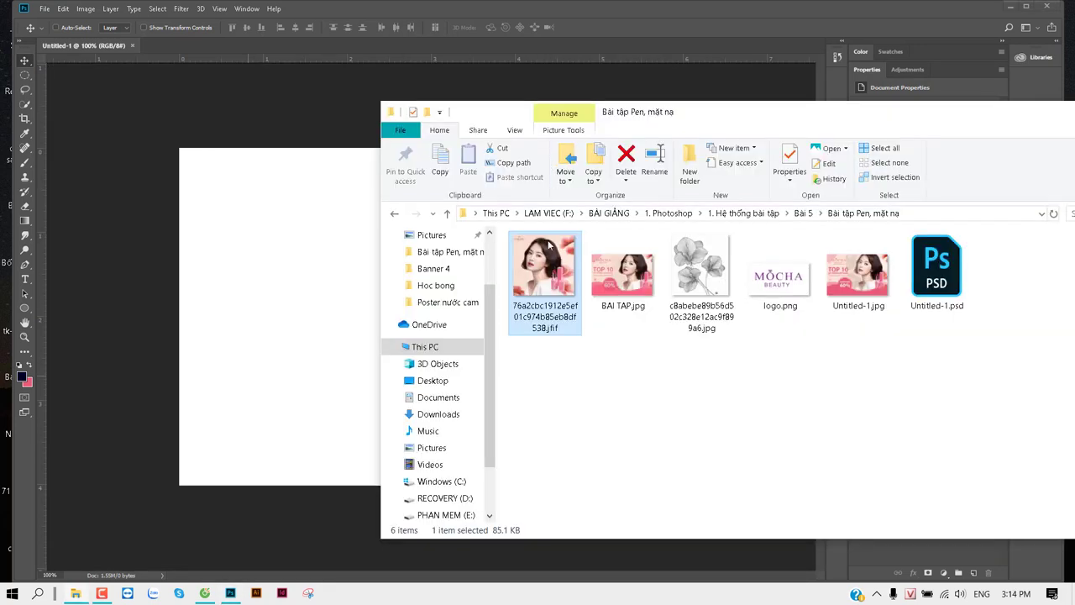
right_click(547, 259)
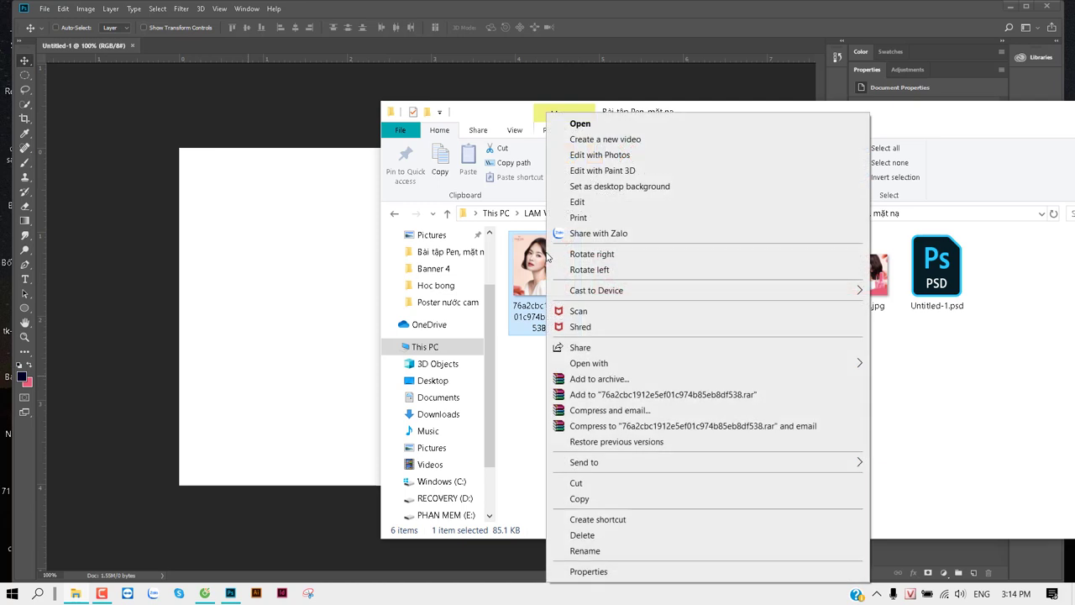
left_click(589, 572)
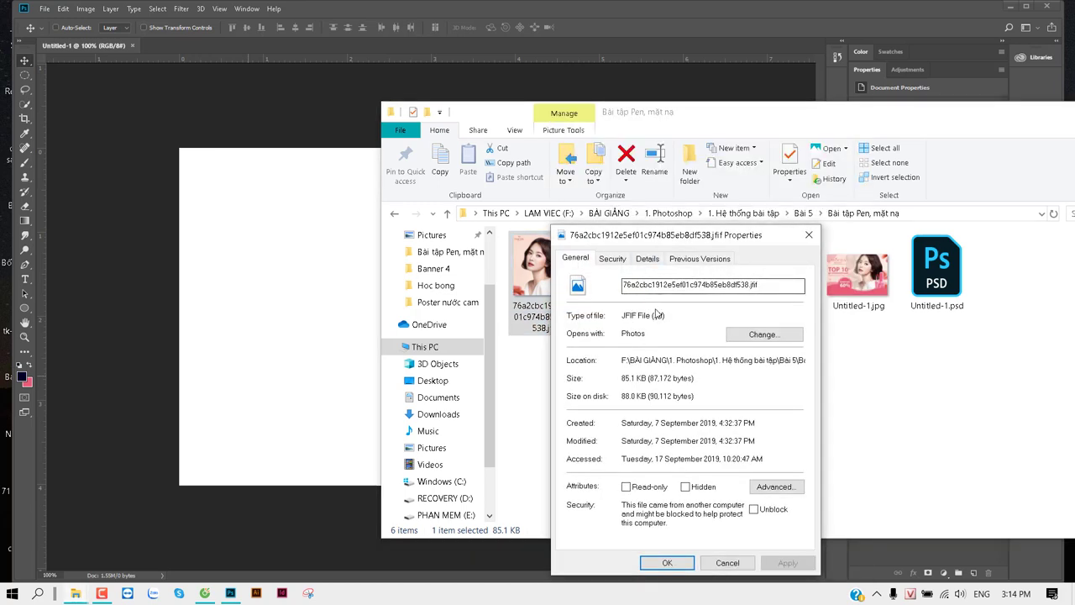
left_click_drag(679, 317, 591, 311)
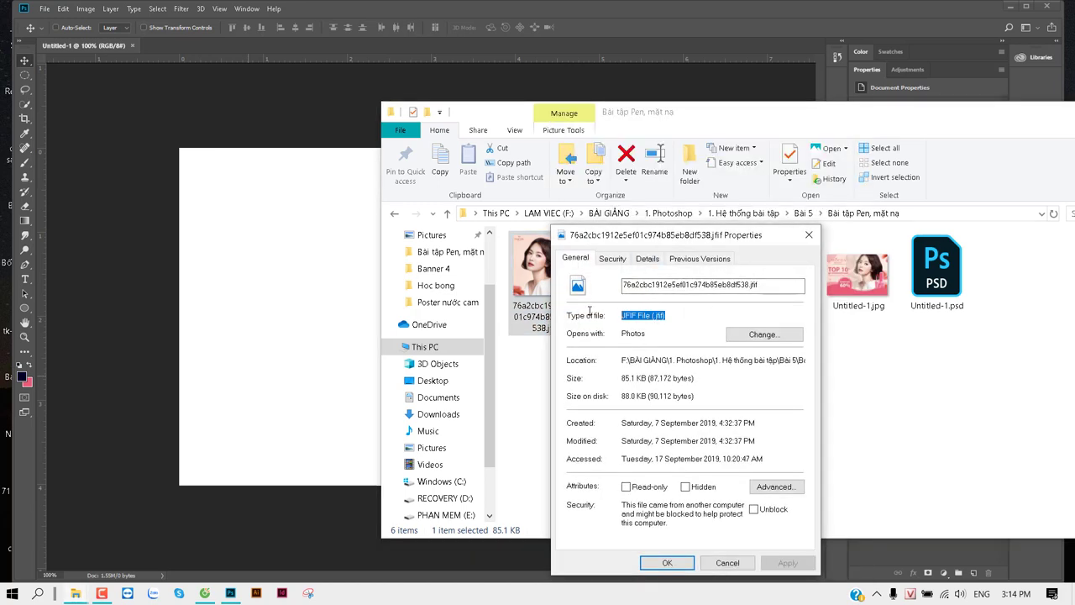
left_click(683, 317)
left_click_drag(698, 318, 578, 317)
left_click(809, 235)
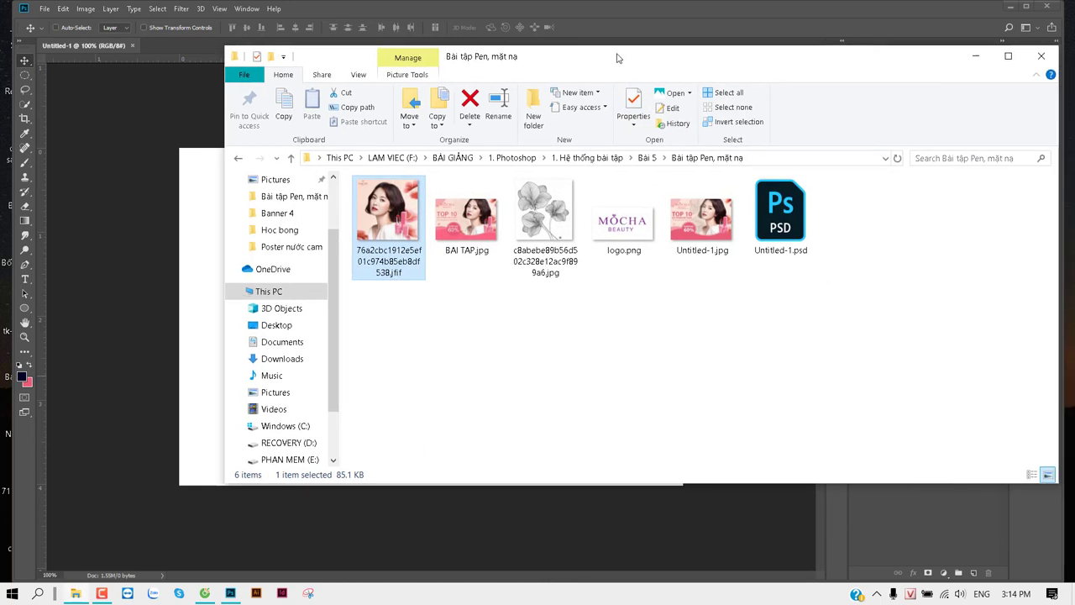
left_click_drag(798, 121, 612, 58)
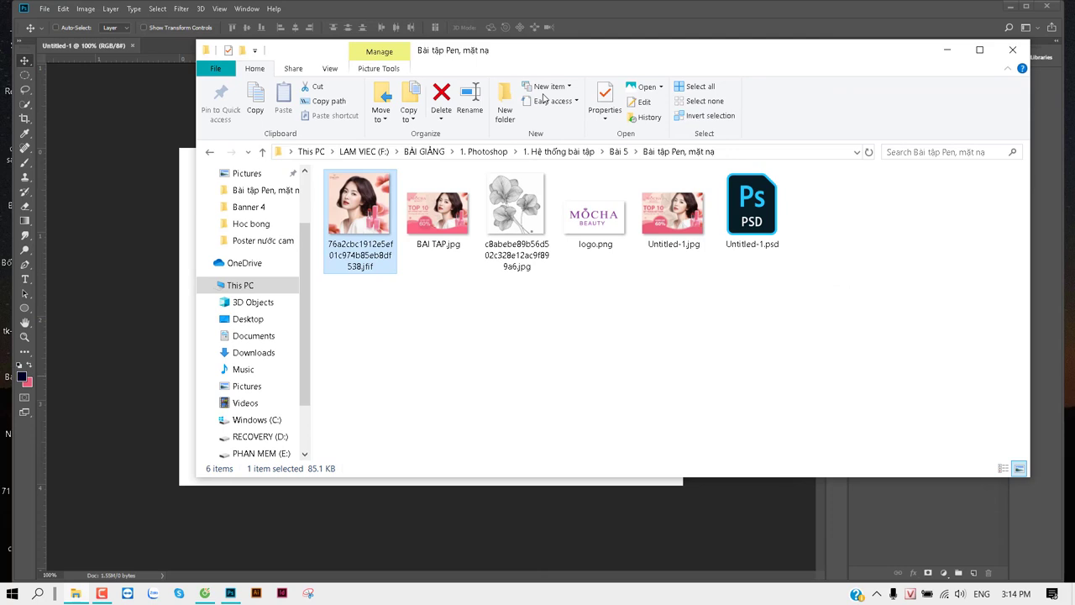
Copy the lipstick portrait .jfif via Paint and paste it onto the canvas's right side.
right_click(365, 200)
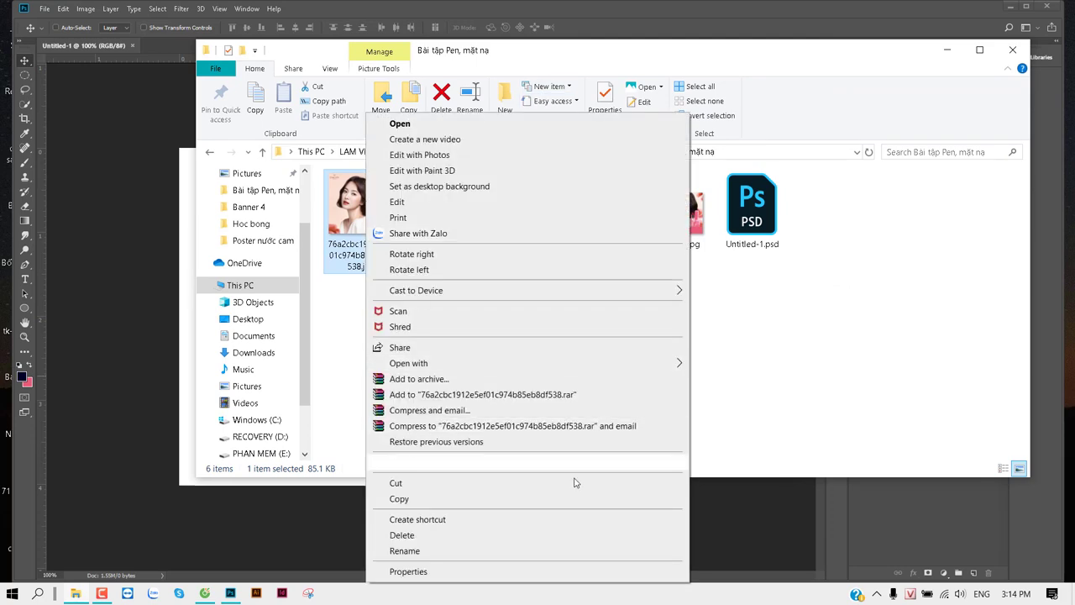
mouse_move(408, 363)
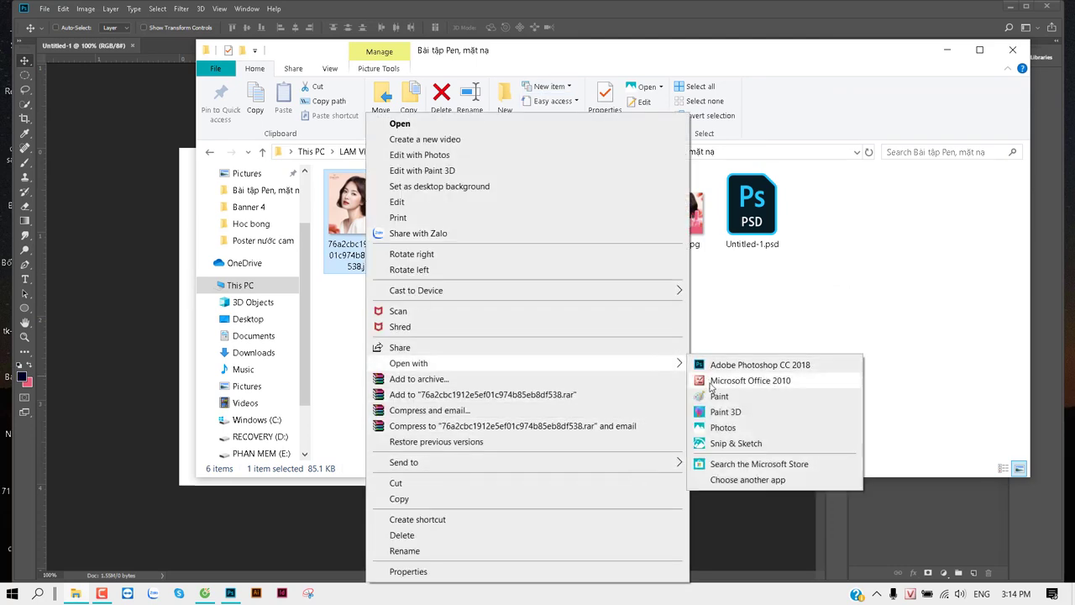
left_click(718, 397)
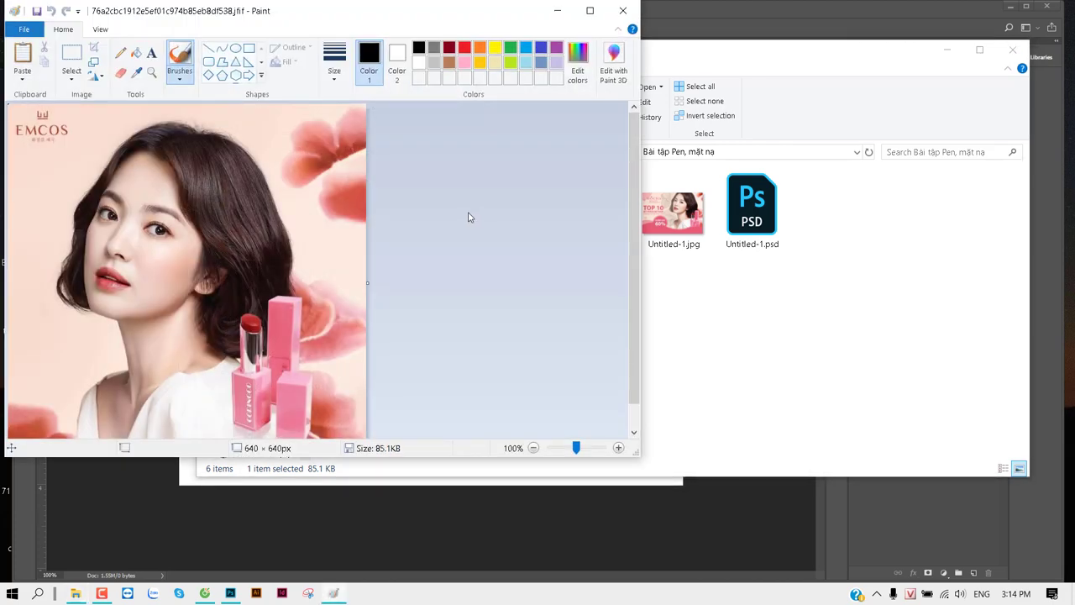
left_click(622, 10)
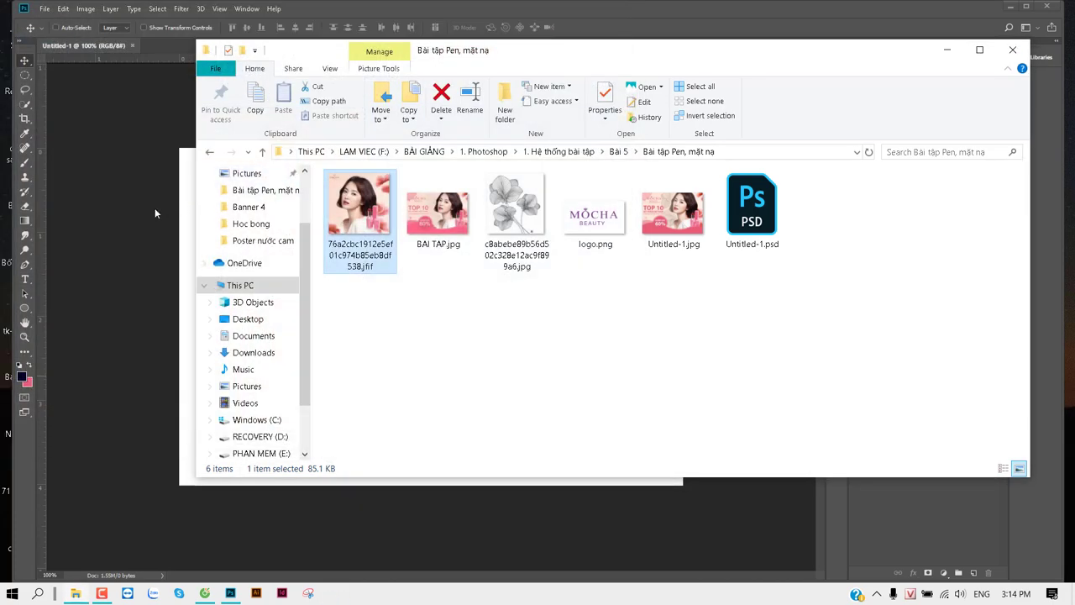
left_click(155, 207)
key("ctrl+v")
left_click_drag(392, 292, 508, 286)
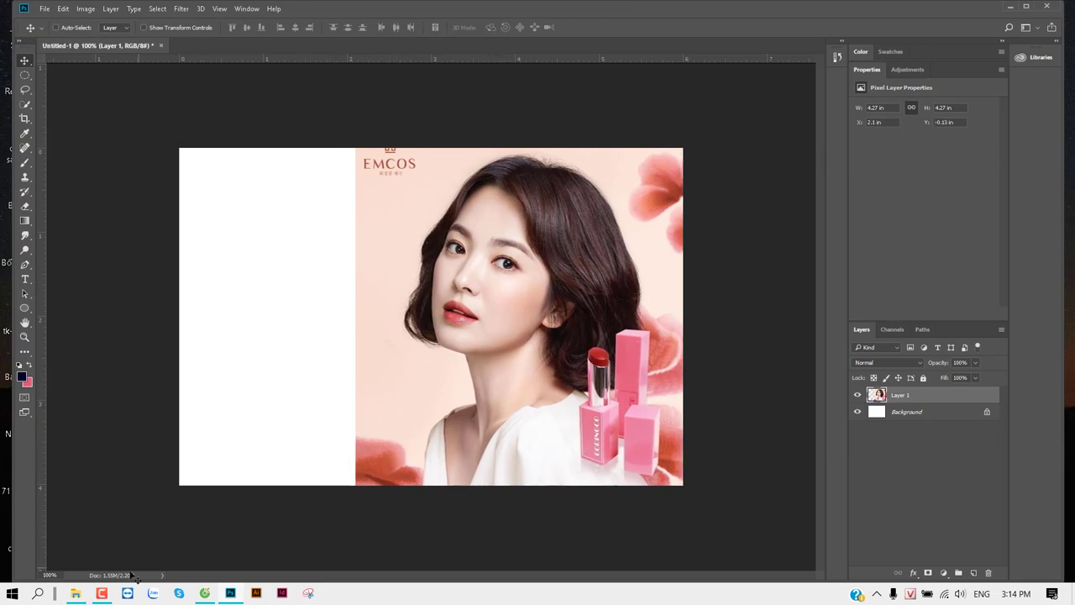
left_click(77, 594)
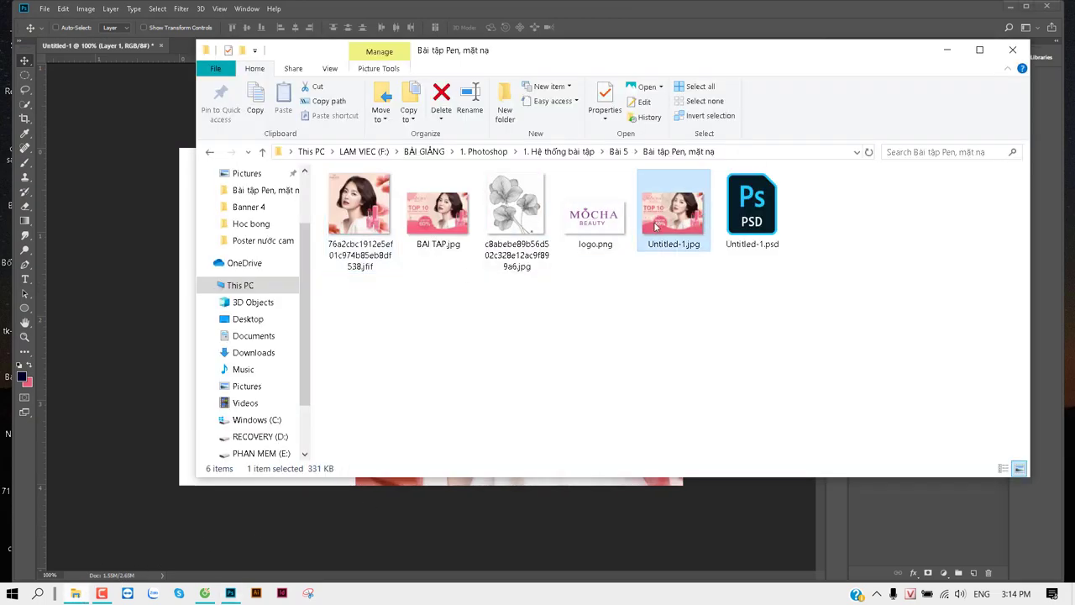
Recheck the sample banner layout, then shift the portrait layer slightly left.
double_click(659, 223)
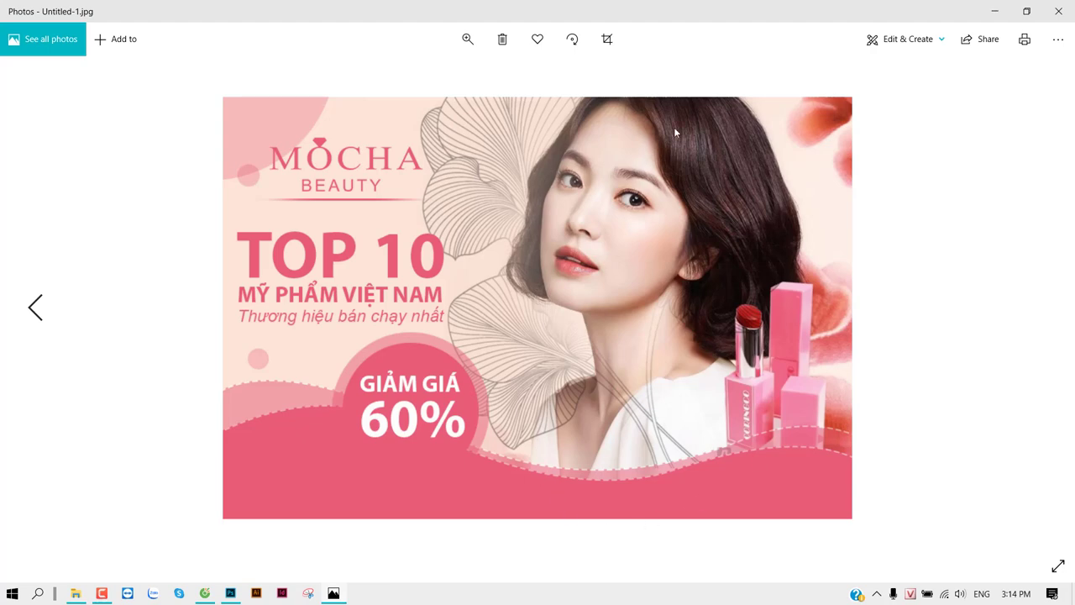
key("alt+Tab")
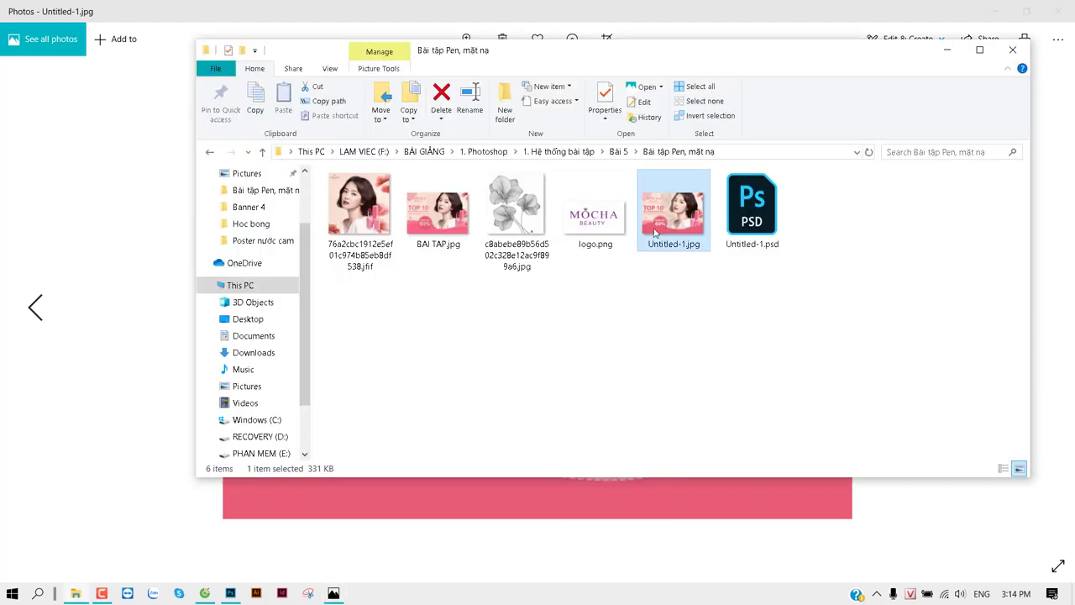
key("alt+Tab")
key("alt+Tab")
left_click_drag(564, 272, 552, 272)
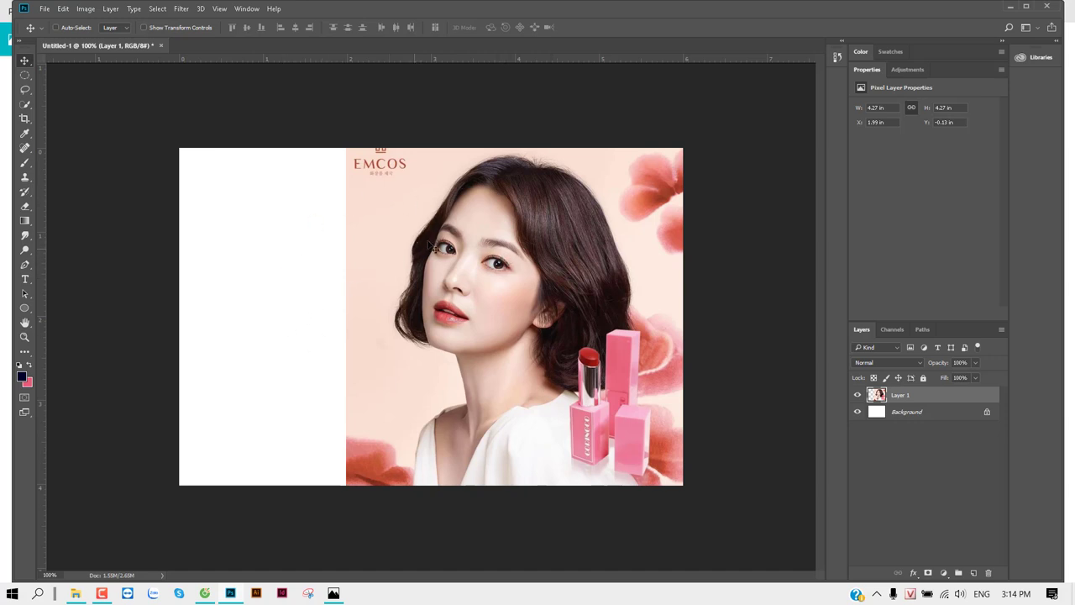
Fill the Background layer with the peach colour sampled from the photo's backdrop.
left_click_drag(434, 245, 433, 247)
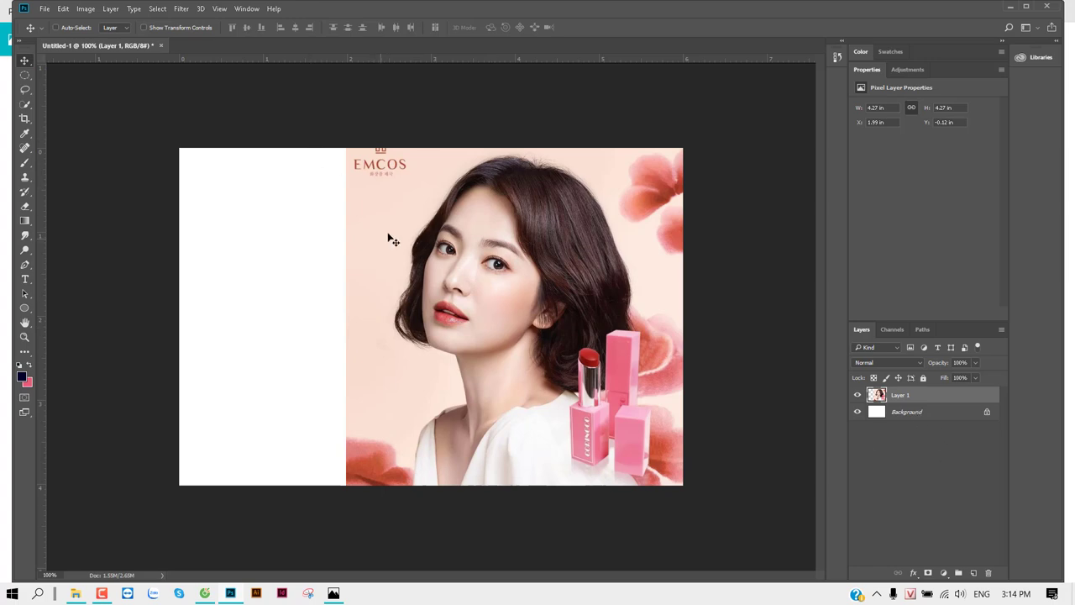
scroll(388, 236, "up", 1)
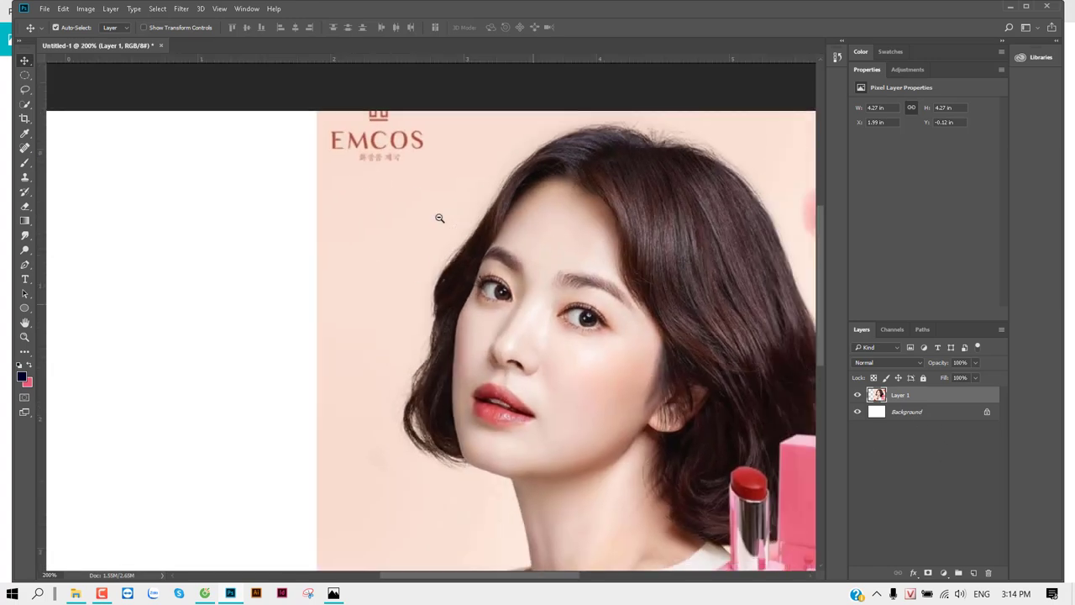
scroll(441, 220, "down", 2)
scroll(391, 206, "up", 1)
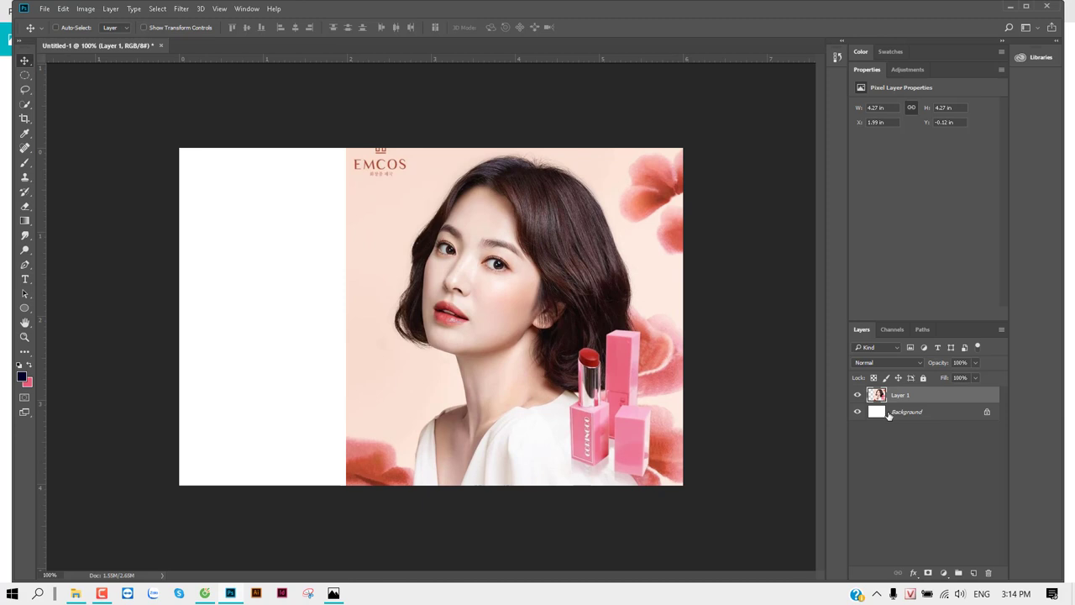
left_click(889, 413)
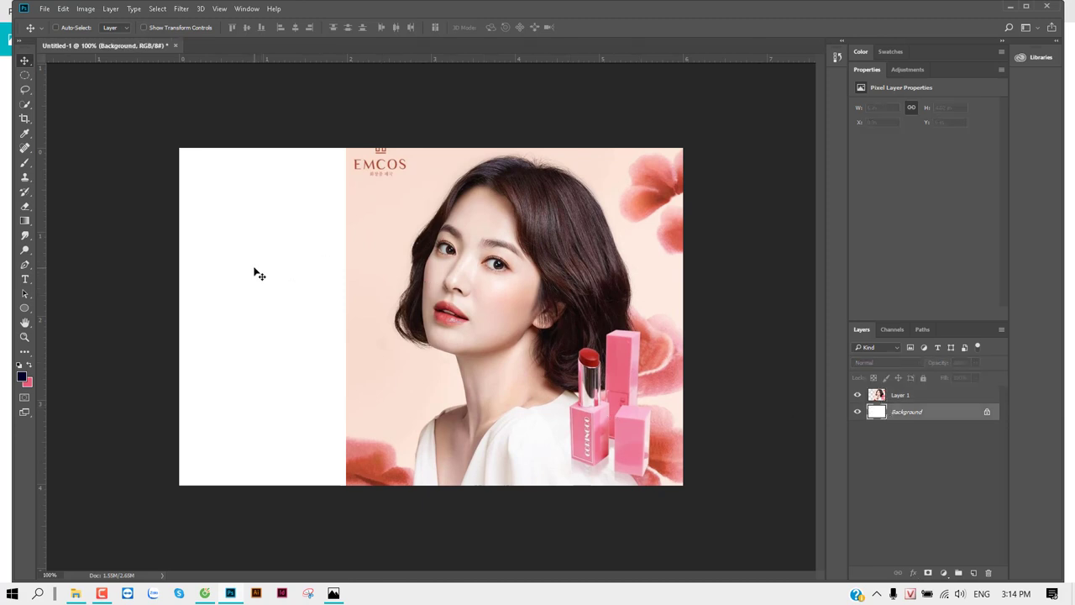
key("i")
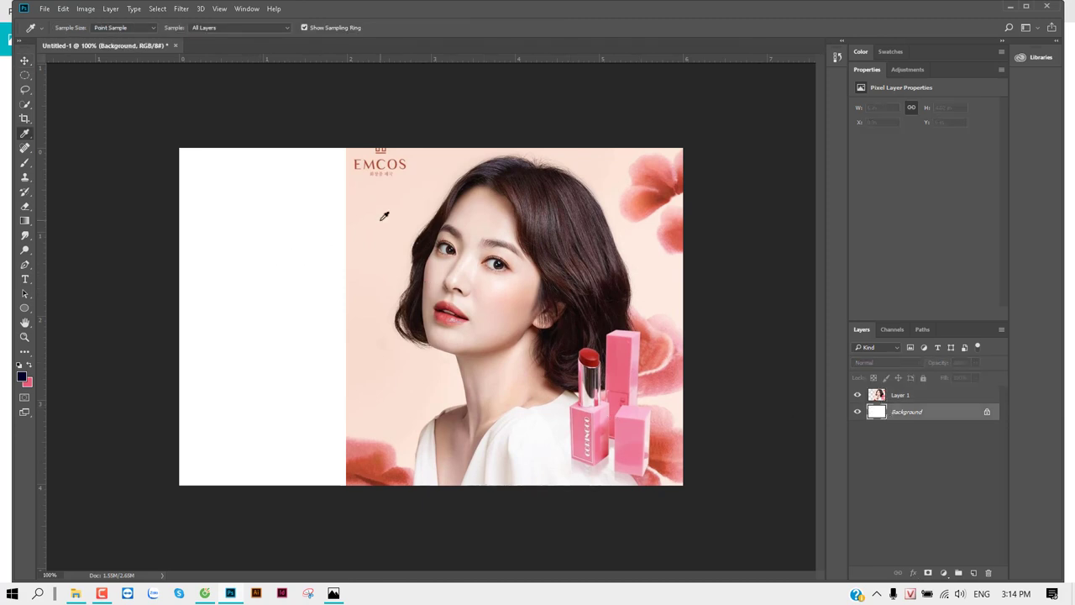
left_click(384, 216)
key("alt+BackSpace")
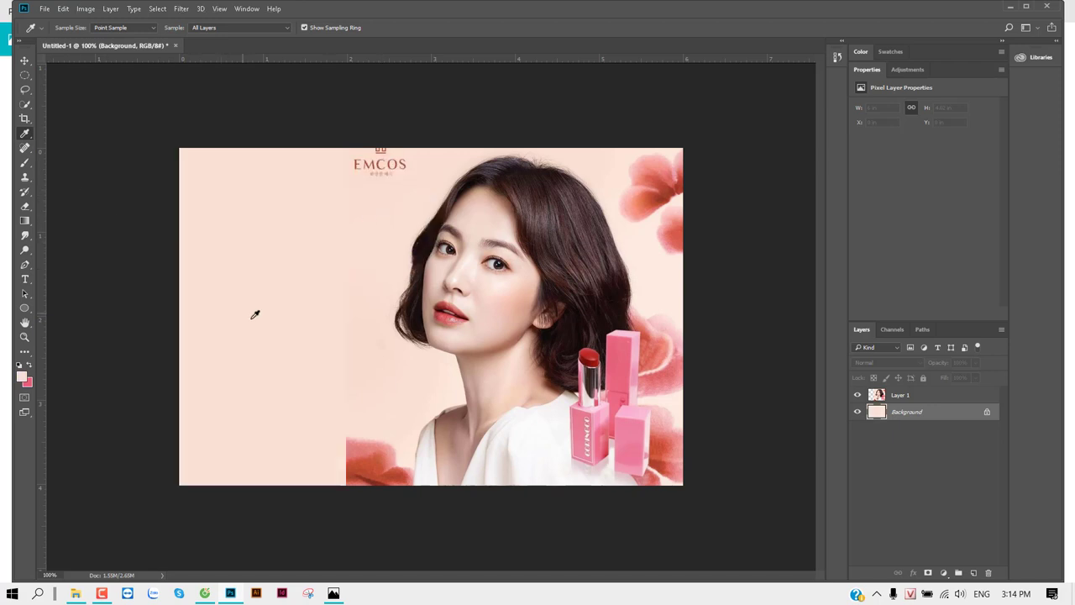
key("d")
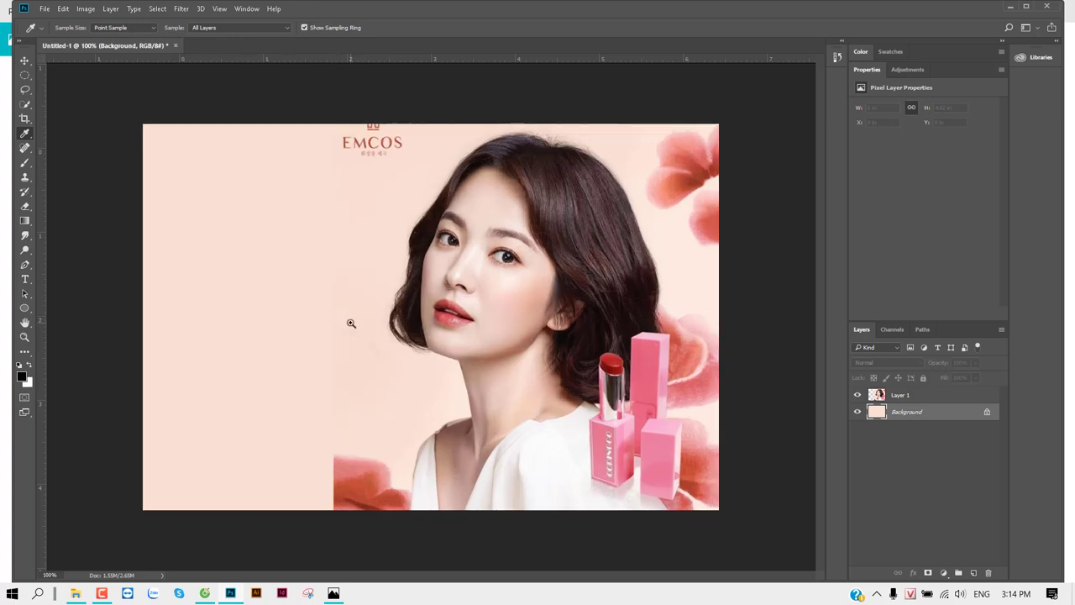
Select Layer 1 on the canvas and try a small leftward nudge, then undo it.
scroll(348, 320, "up", 2)
key("v")
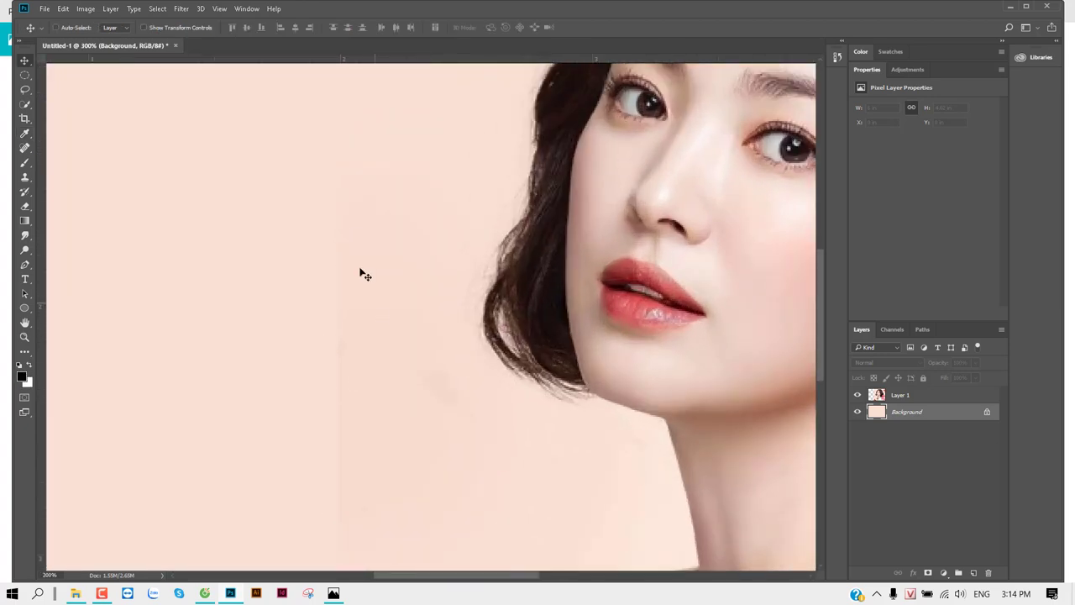
scroll(341, 277, "down", 1)
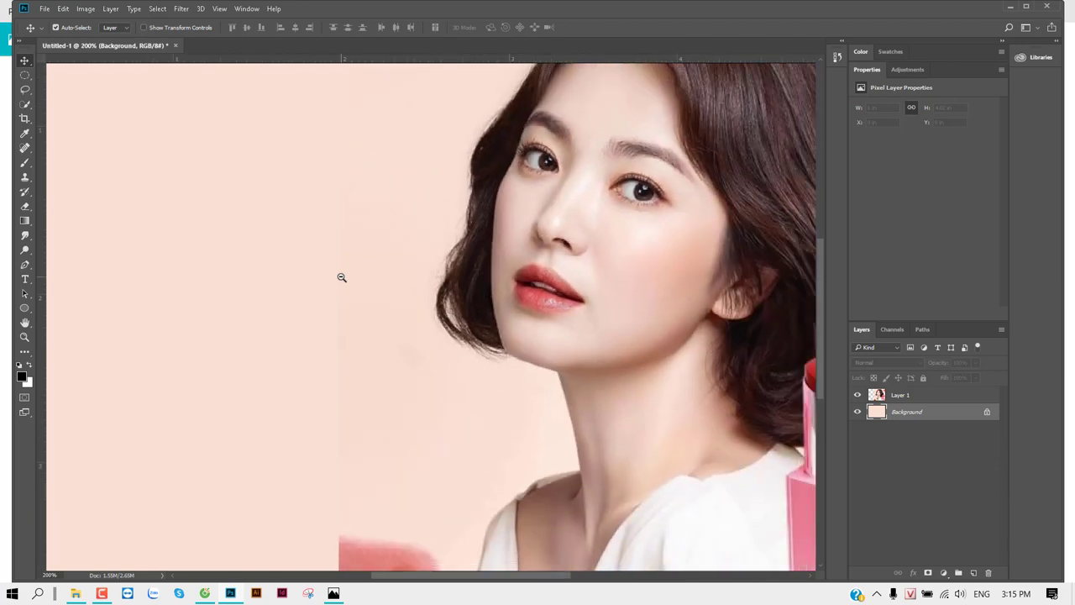
scroll(341, 277, "down", 1)
right_click(453, 248)
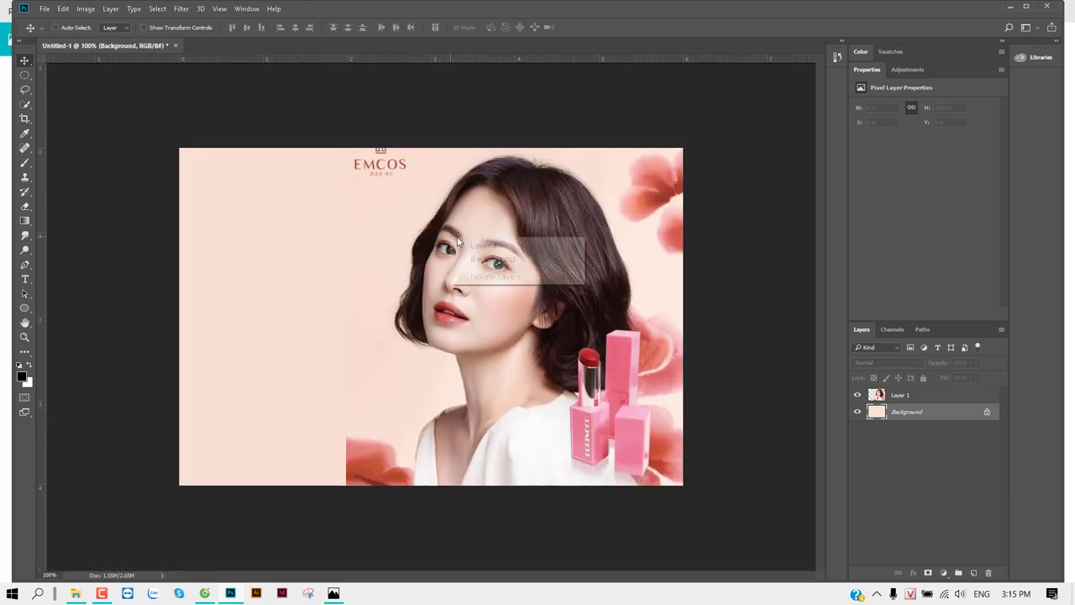
left_click(480, 242)
left_click_drag(511, 254, 503, 252)
key("ctrl+z")
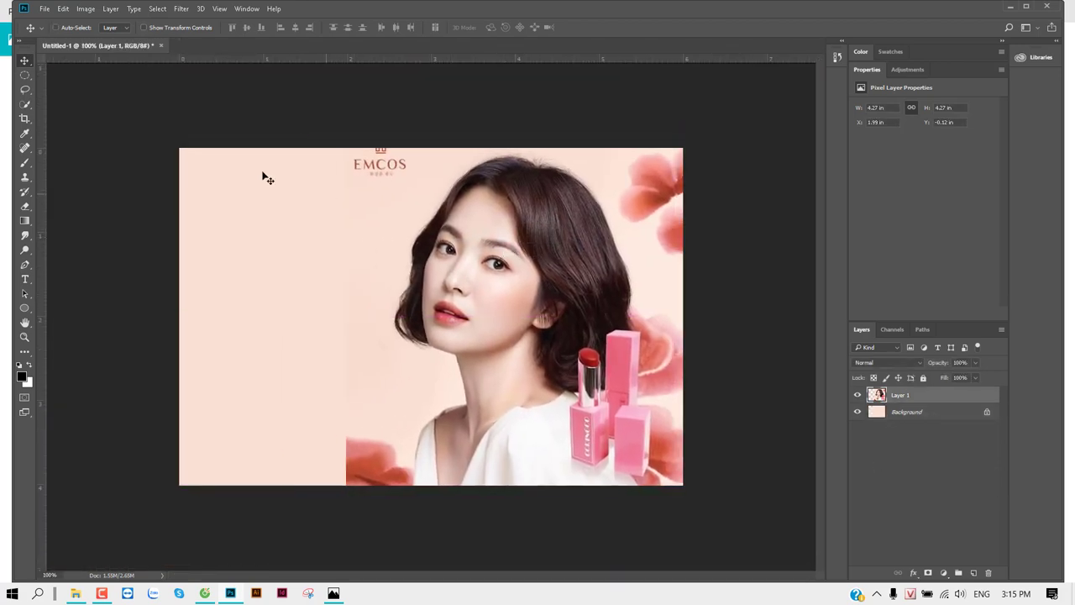
Delete the EMCOS logo and flower on the photo's left with a feathered lasso selection.
left_click(31, 92)
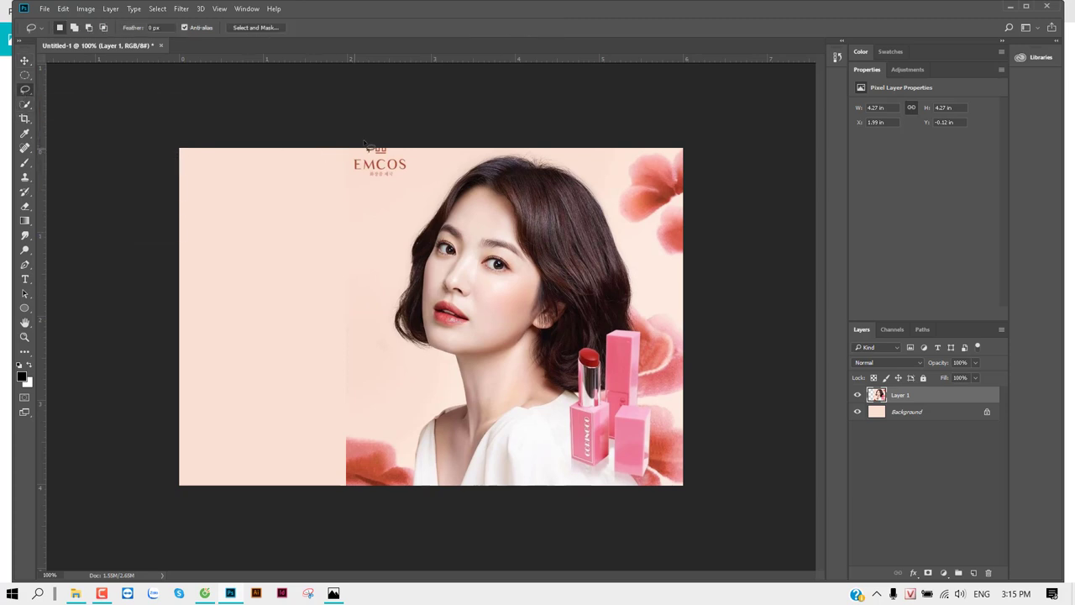
mouse_move(416, 131)
left_mouse_down()
mouse_move(373, 345)
mouse_move(367, 500)
left_mouse_up()
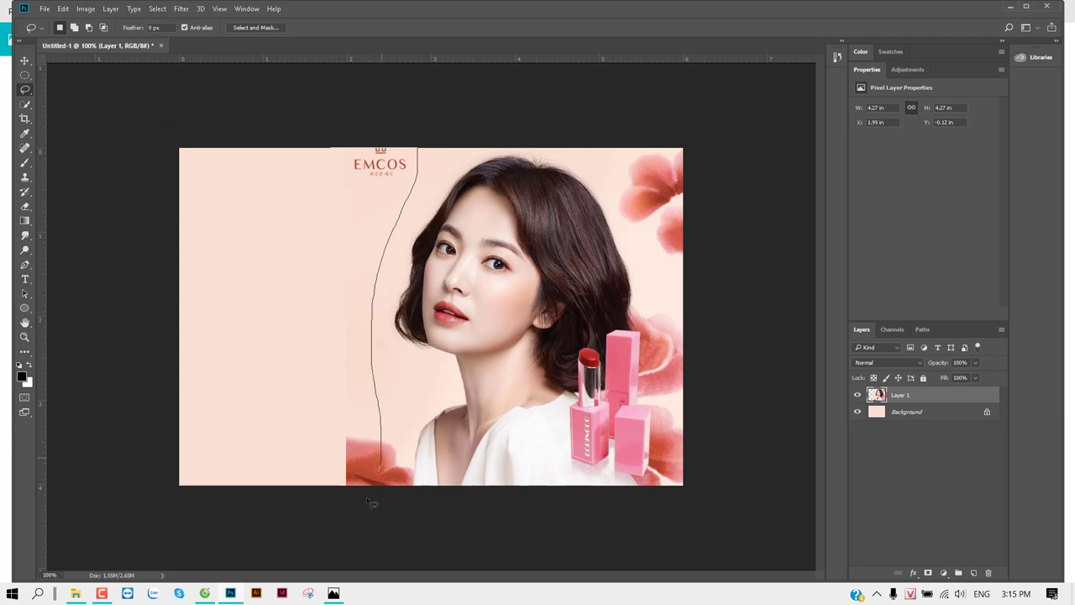
left_click_drag(277, 505, 364, 109)
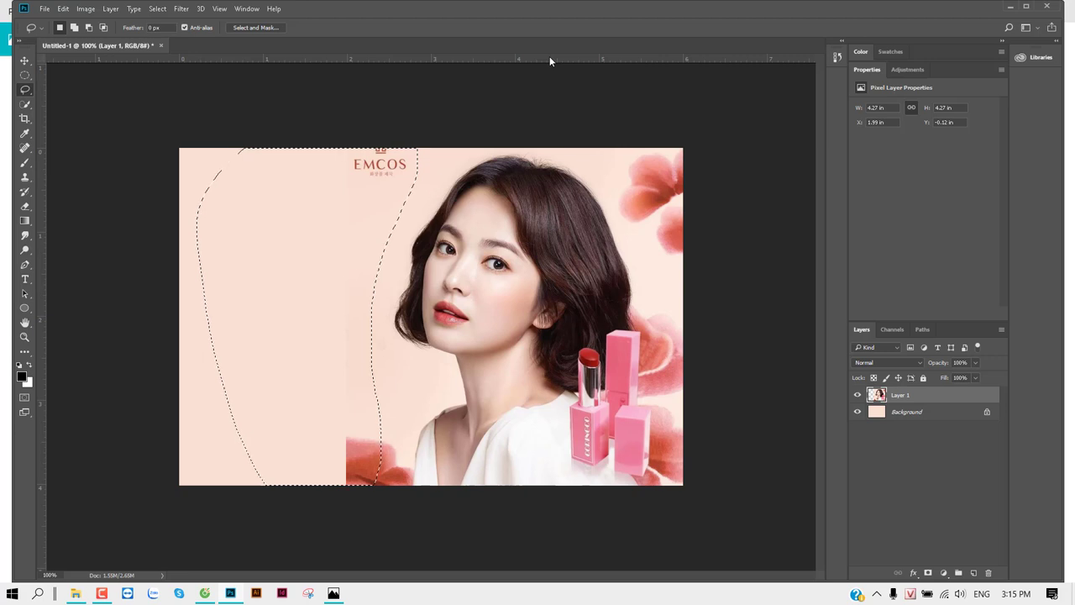
key("shift+F6")
type("20")
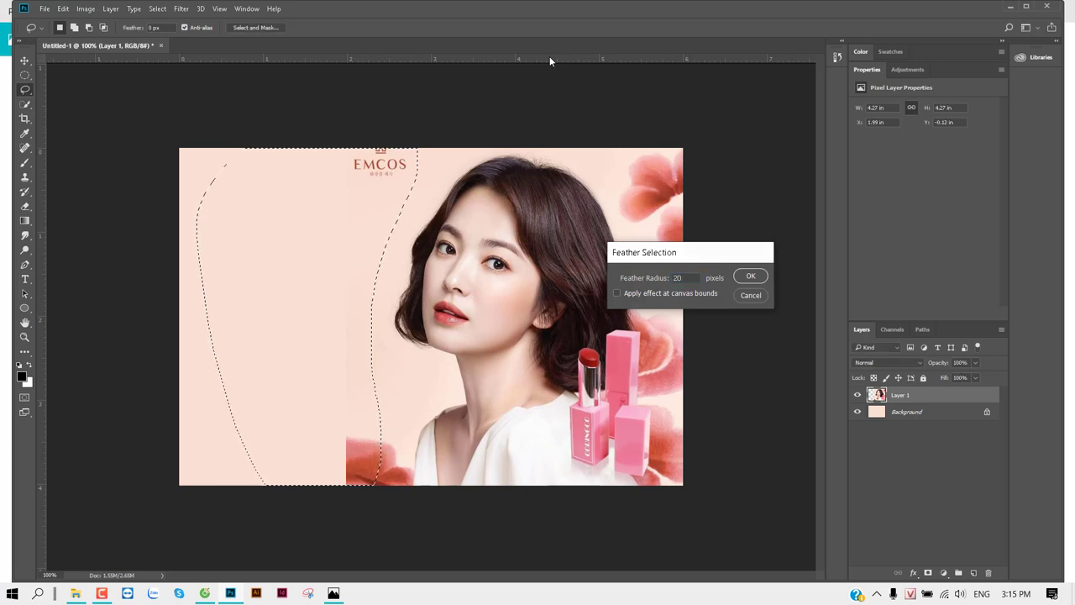
key("Return")
key("Delete")
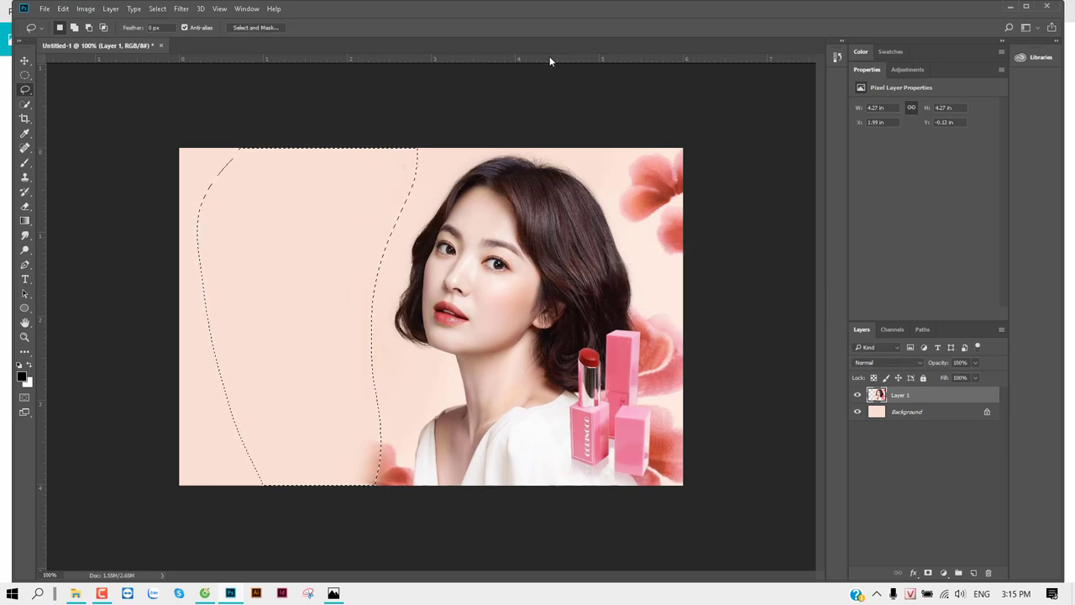
key("ctrl+d")
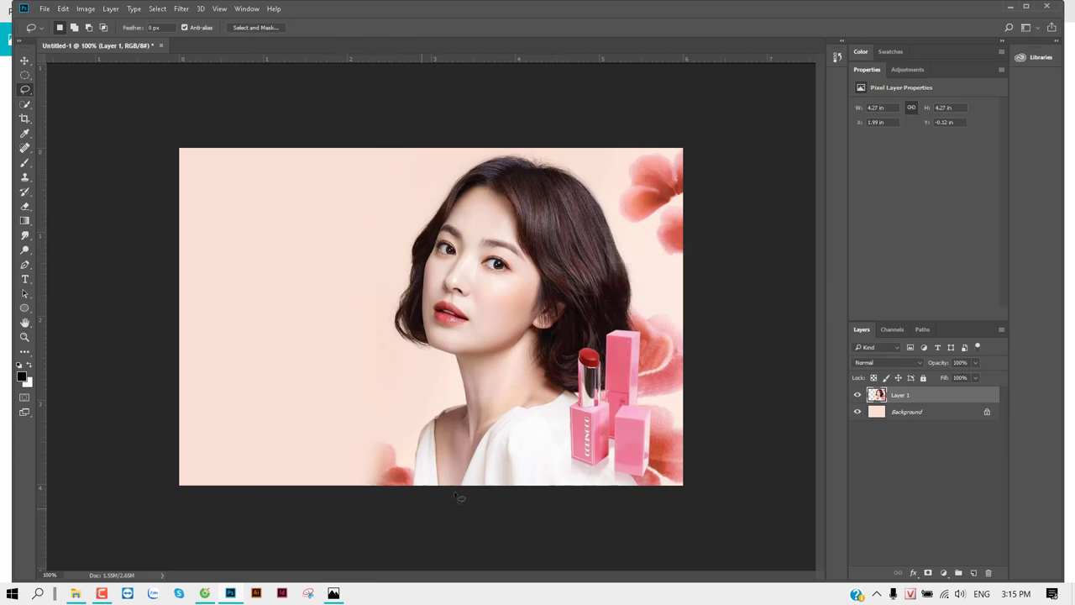
Erase the red blush at the lower left with a feathered selection, then fit the view.
scroll(403, 456, "up", 1)
scroll(395, 361, "down", 3)
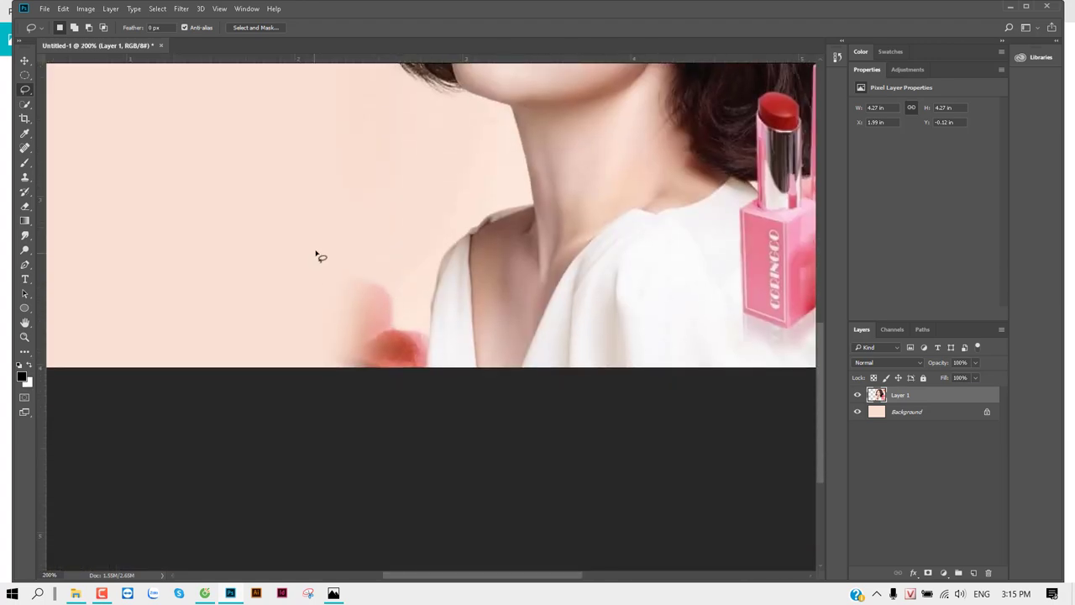
mouse_move(316, 252)
left_mouse_down()
mouse_move(405, 315)
mouse_move(327, 261)
left_mouse_up()
key("shift+F6")
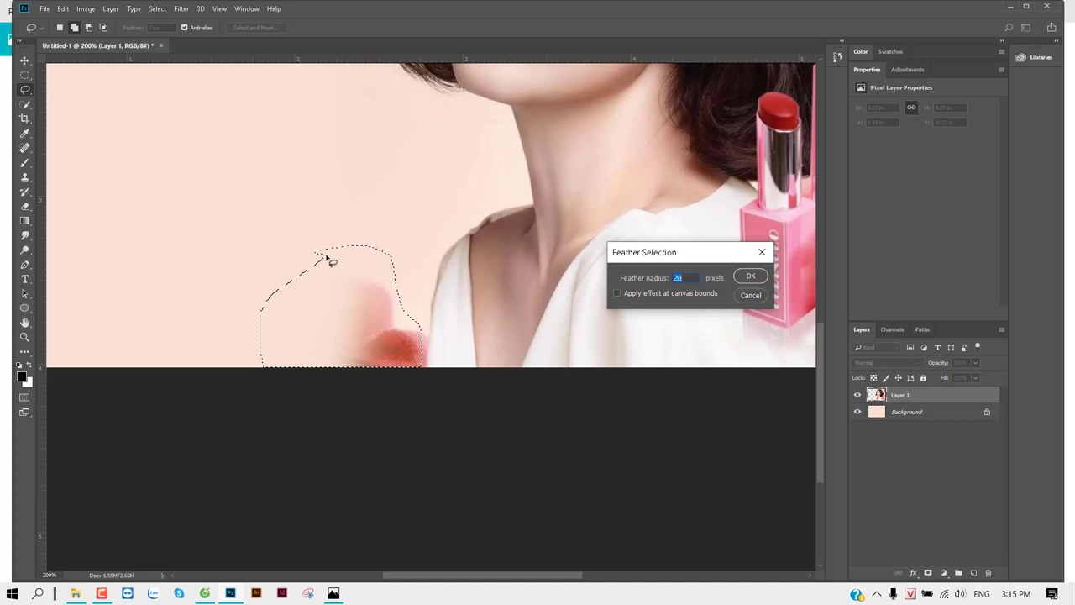
key("Return")
key("Delete")
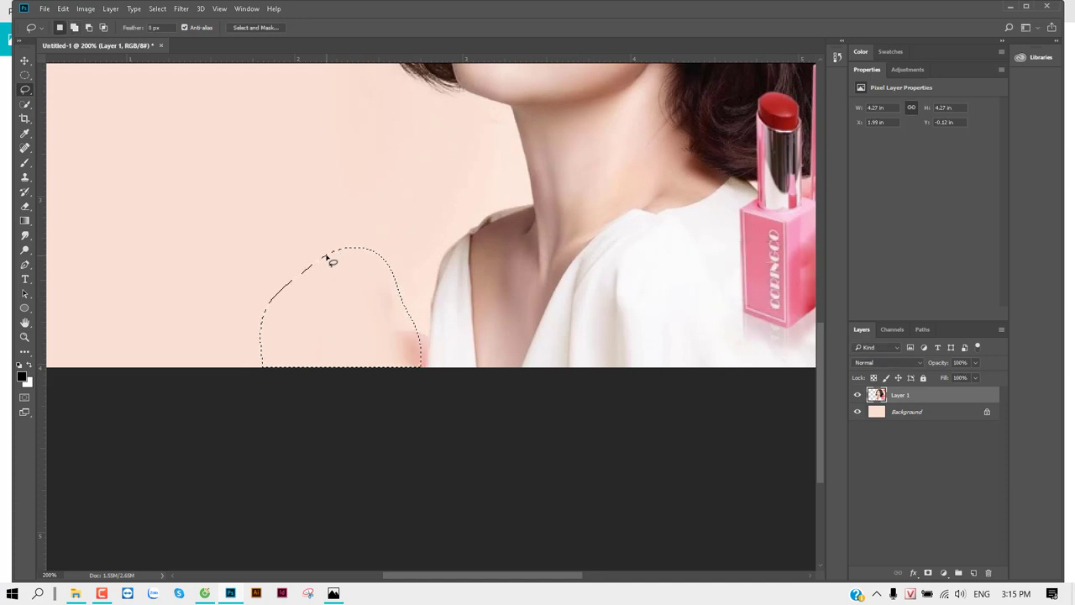
key("ctrl+d")
key("ctrl+minus")
key("ctrl+minus")
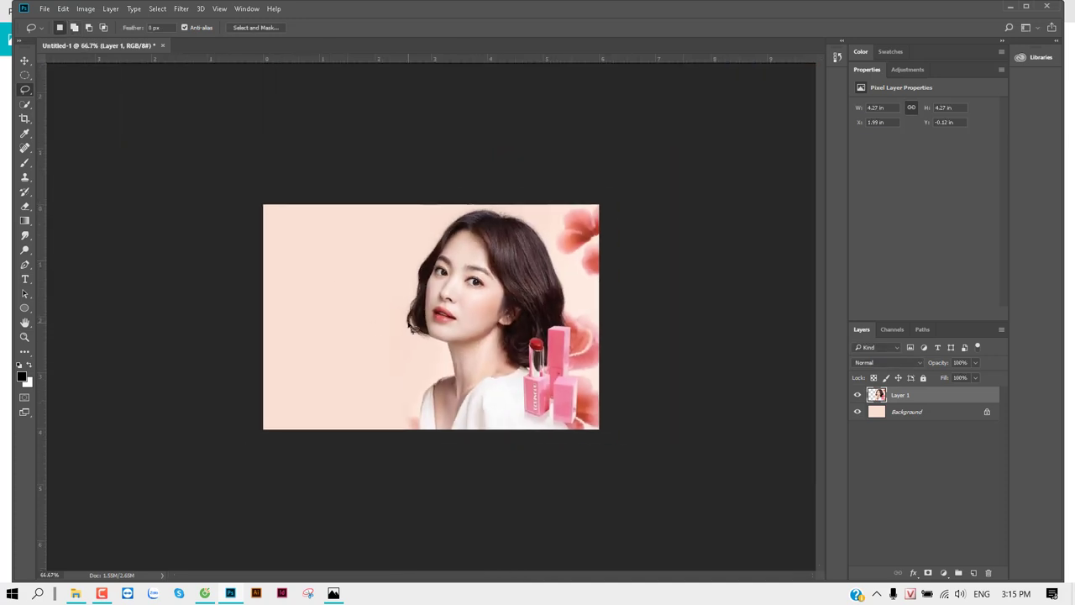
key("ctrl+plus")
key("v")
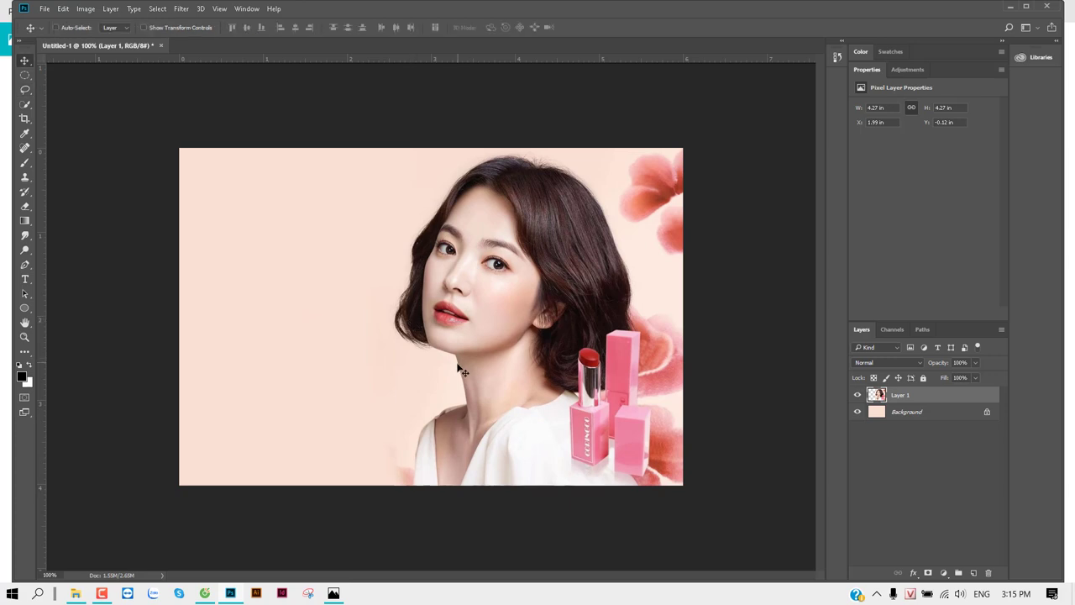
left_click(83, 595)
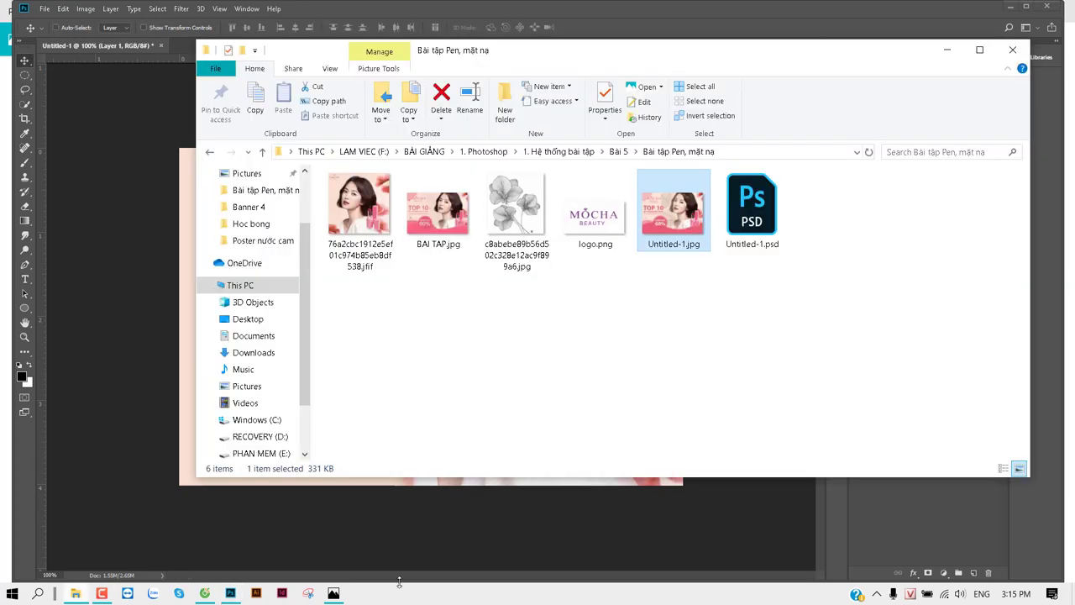
left_click(334, 594)
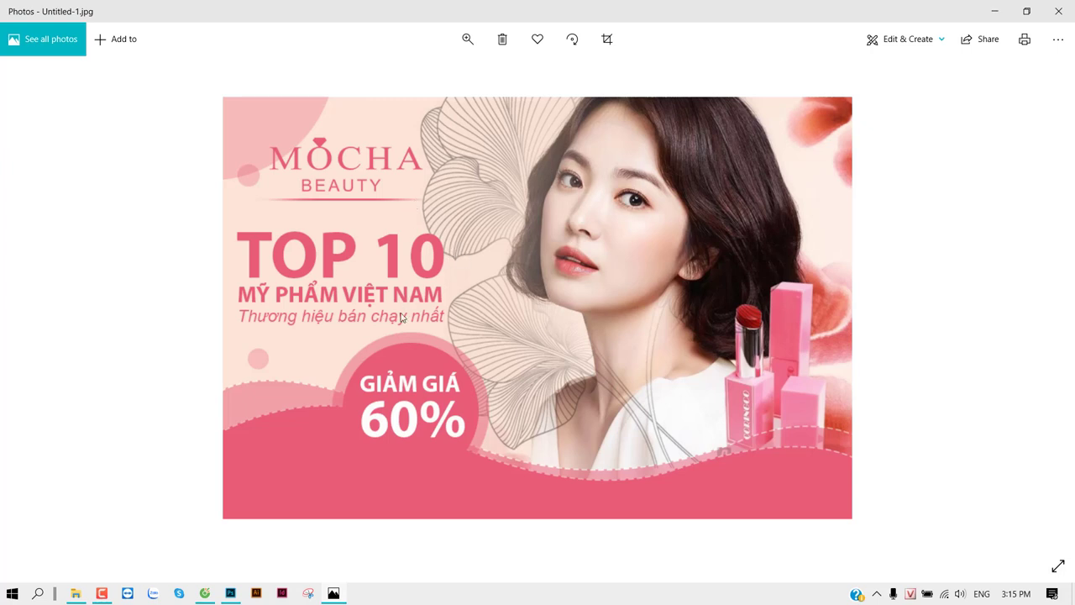
left_click(230, 594)
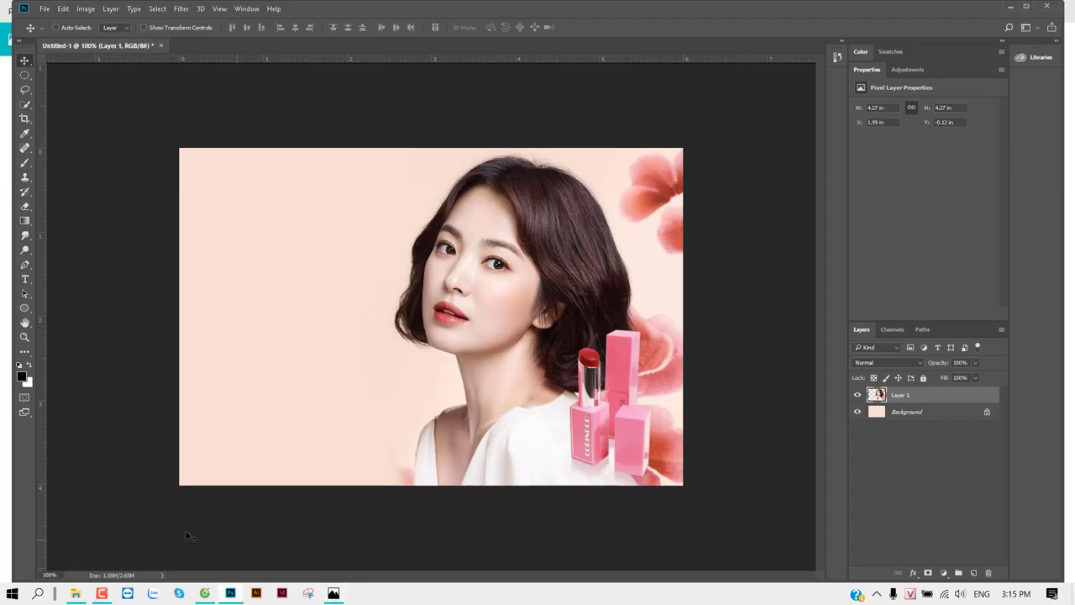
Place the c8babe… flower line-art JPG as a layer centred on the canvas.
left_click(77, 594)
mouse_move(514, 217)
left_mouse_down()
mouse_move(601, 37)
mouse_move(126, 251)
left_mouse_up()
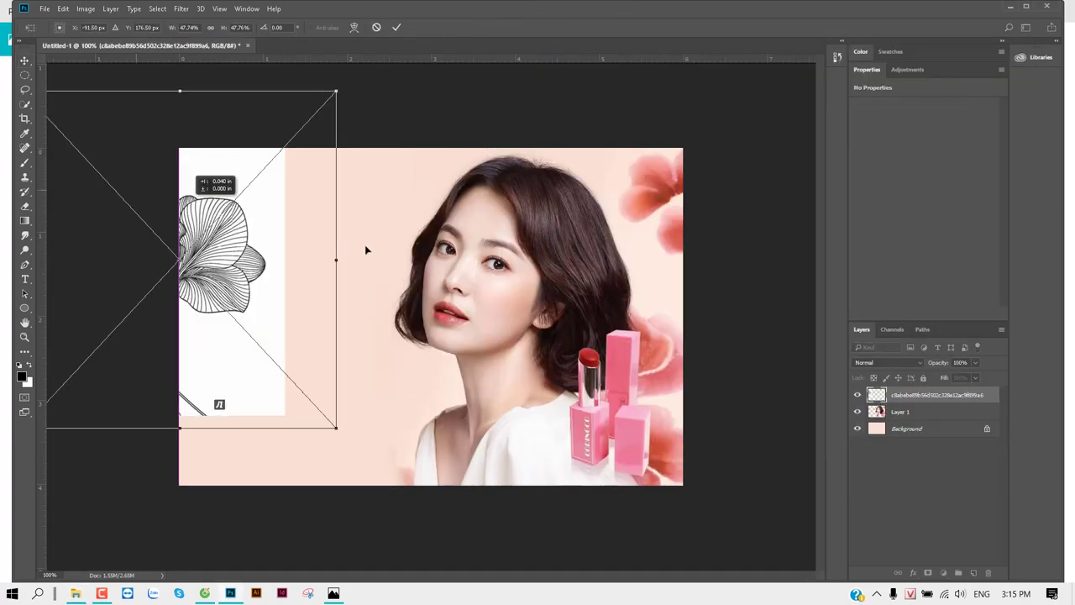
left_click_drag(365, 249, 493, 263)
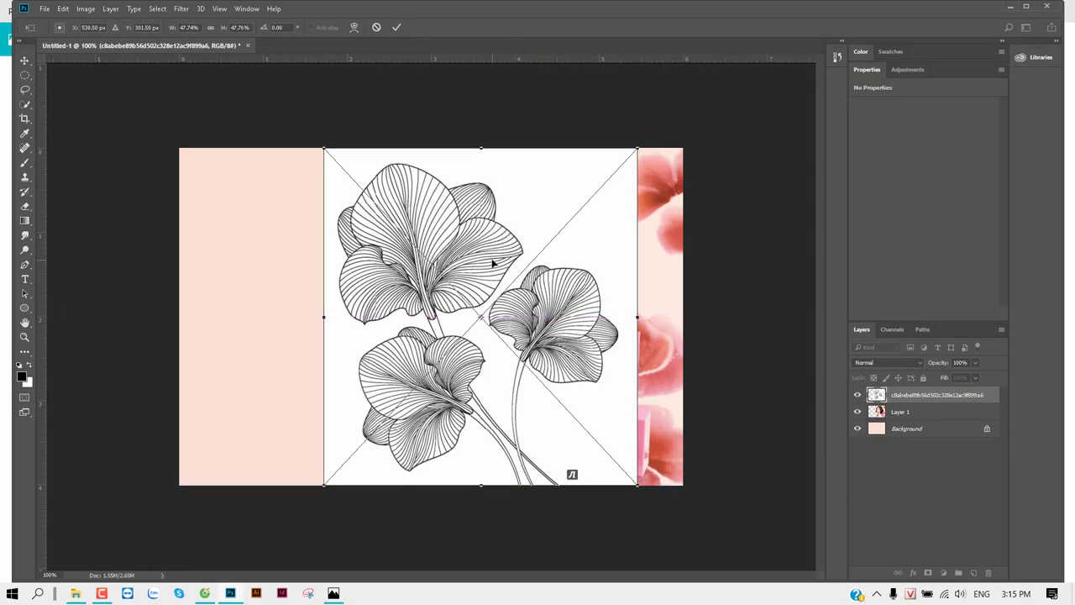
key("Return")
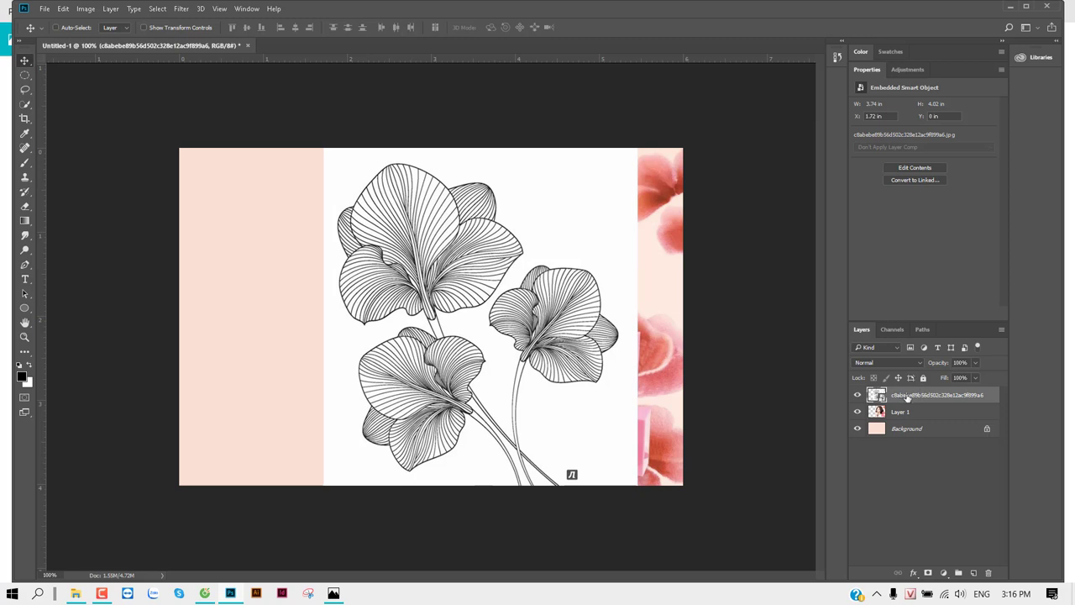
Try deleting an oval area of the flower smart object, dismissing the not-editable error.
left_click(25, 73)
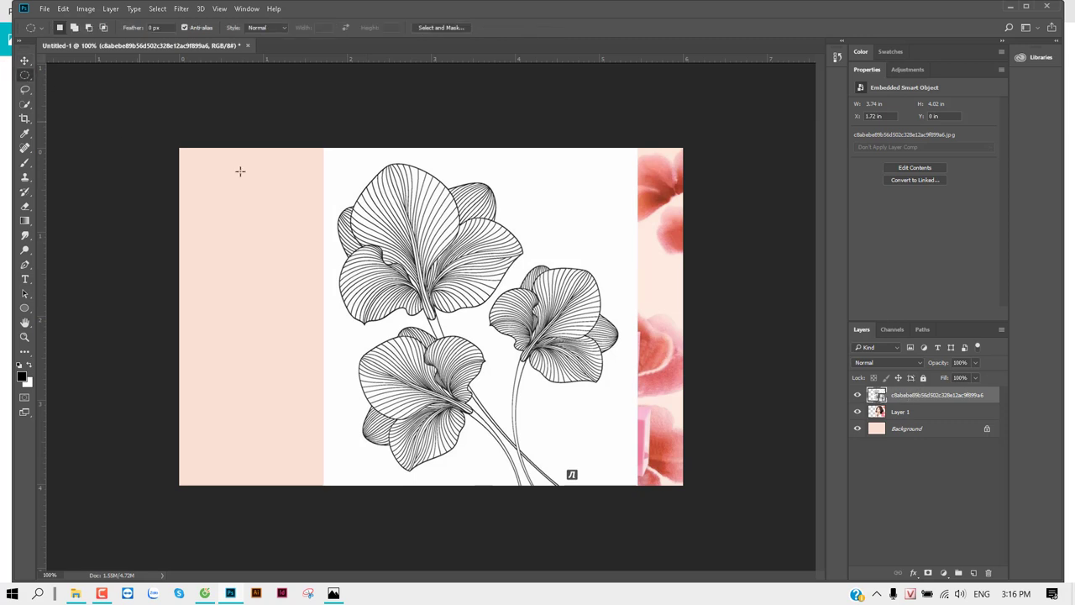
left_click_drag(241, 172, 584, 448)
key("Delete")
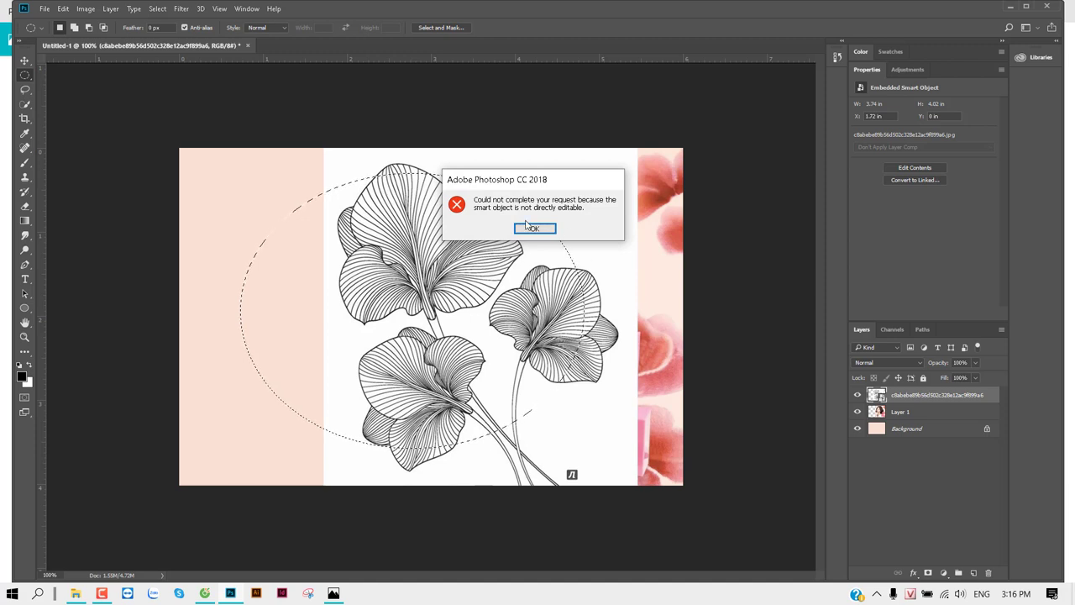
left_click(534, 229)
key("ctrl+d")
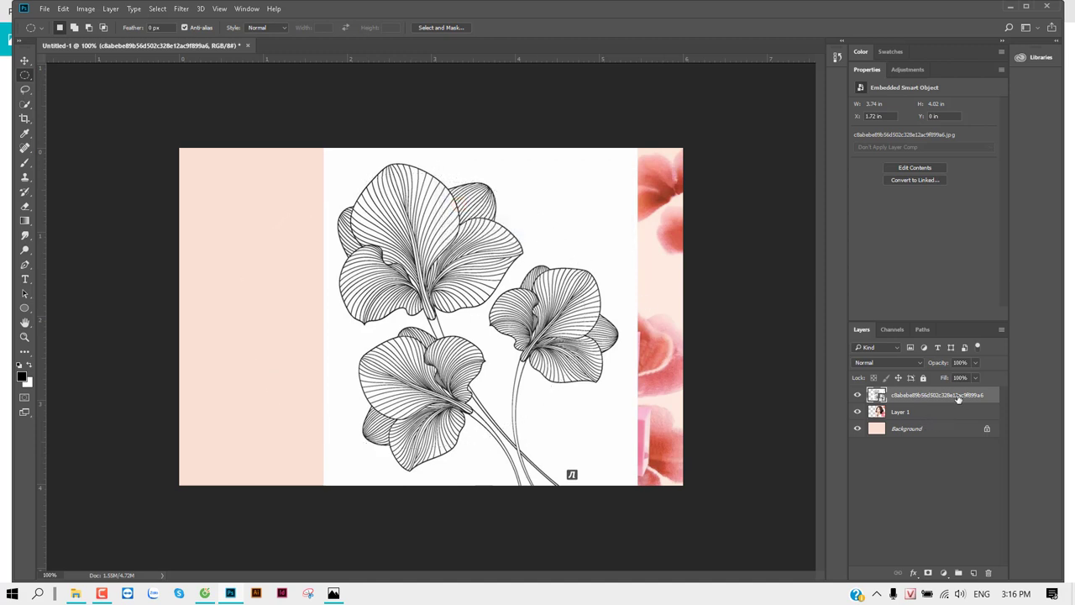
Rasterize the flower layer, then test and undo an oval cut-out over the face.
right_click(959, 399)
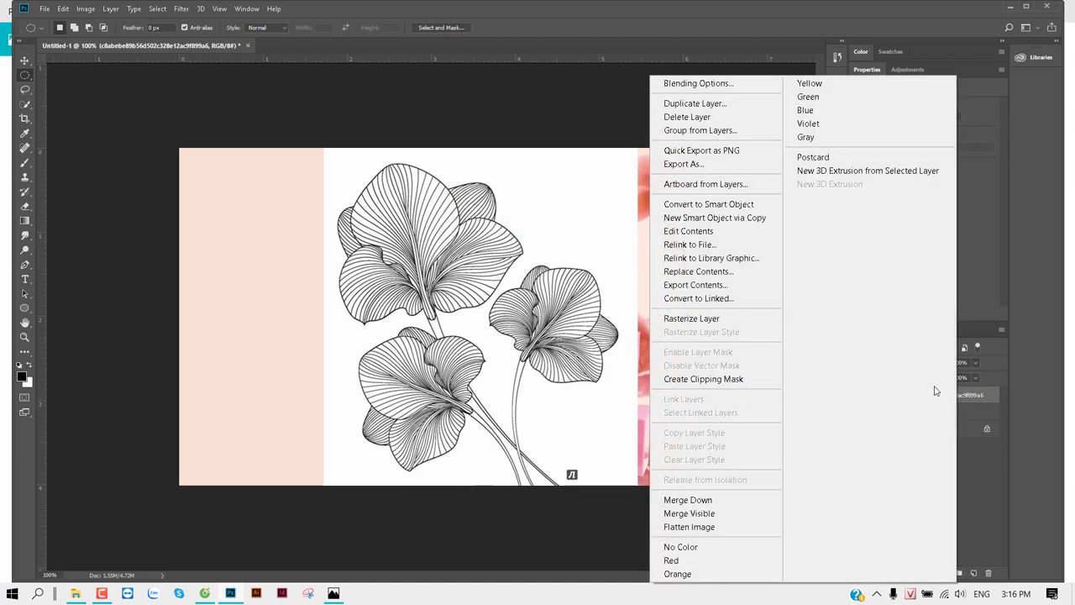
left_click(699, 319)
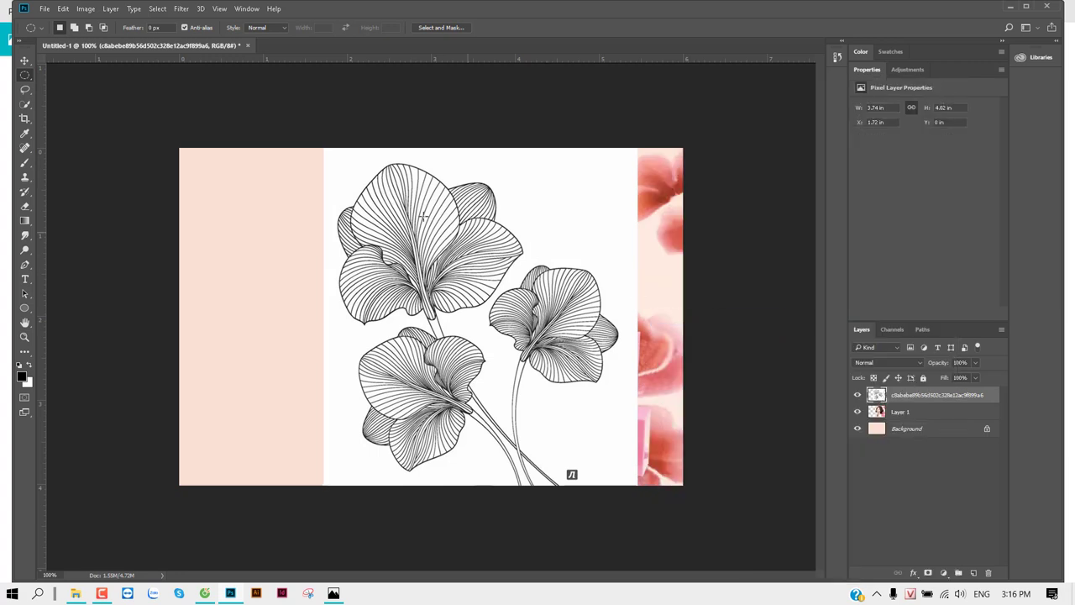
mouse_move(349, 170)
left_mouse_down()
mouse_move(484, 321)
mouse_move(485, 354)
left_mouse_up()
key("Delete")
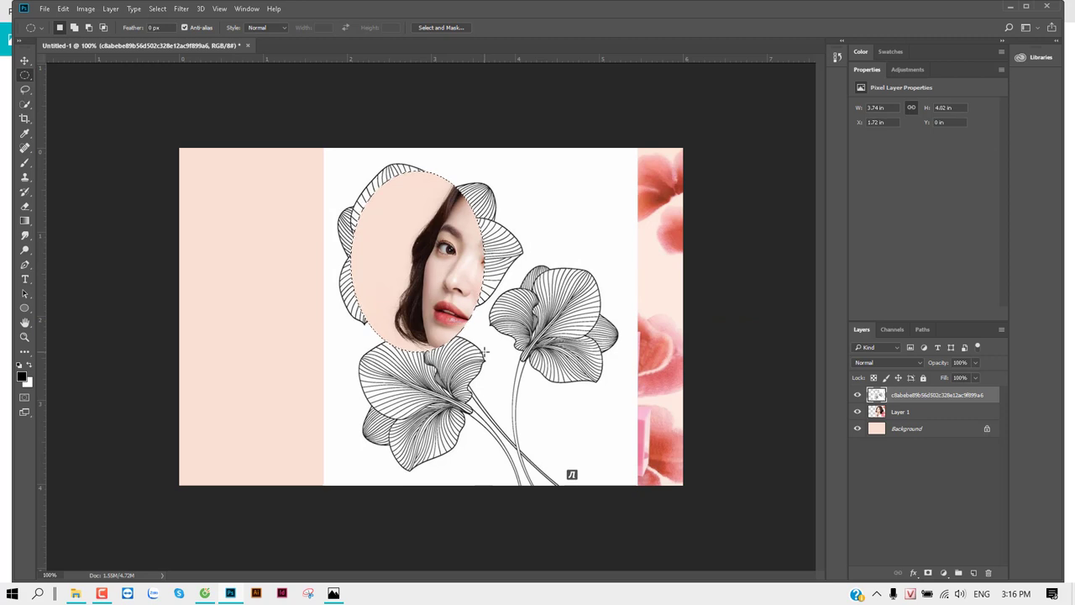
key("ctrl+z")
key("ctrl+d")
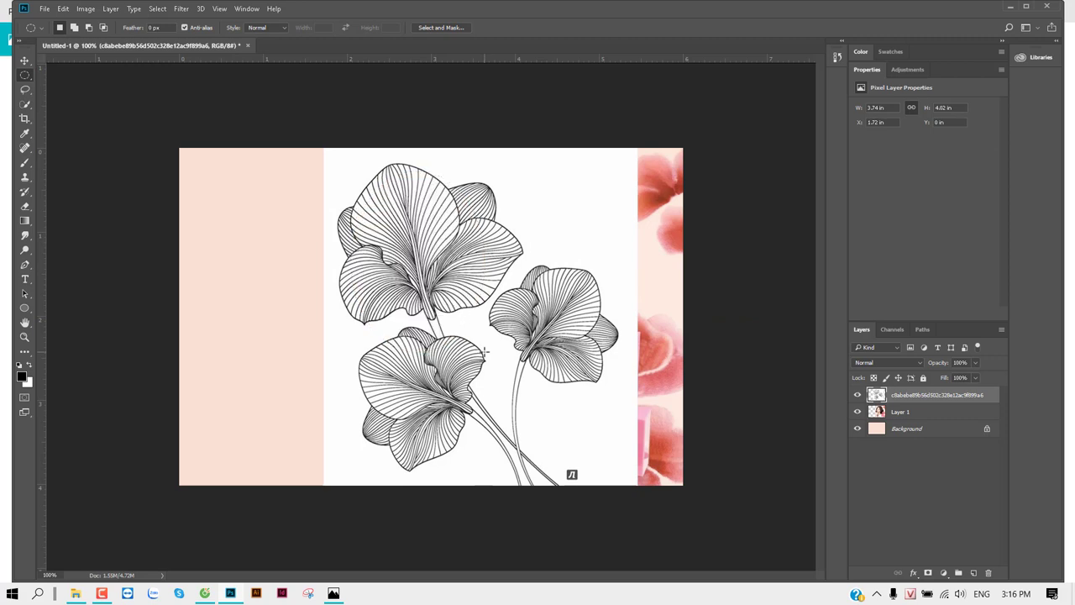
Rectangle-select the small logo mark near the bottom of the flower art.
key("v")
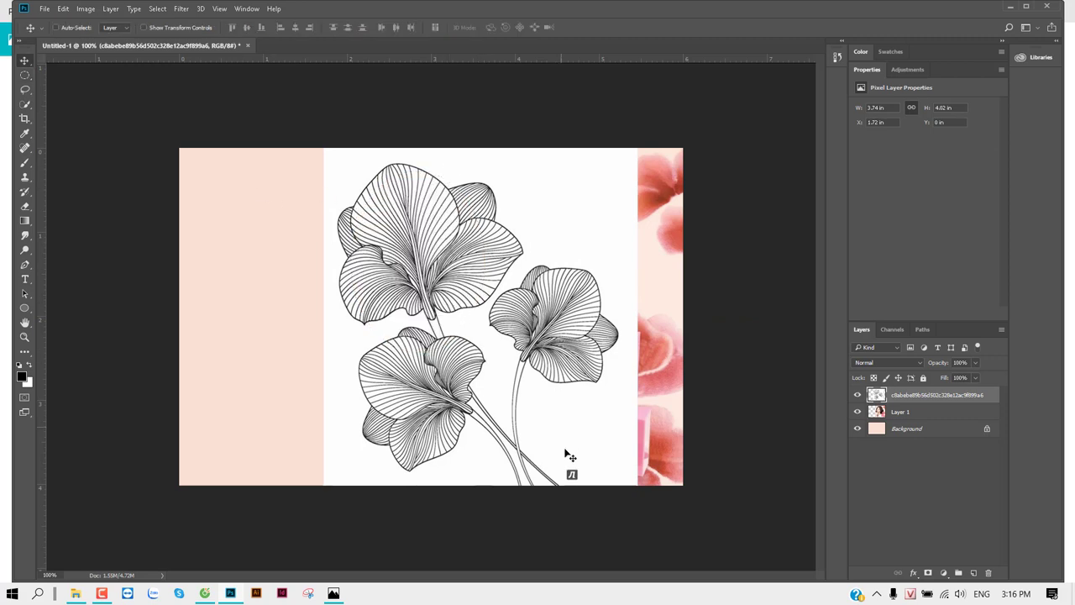
key("ctrl")
scroll(573, 487, "up", 1)
scroll(571, 466, "down", 1)
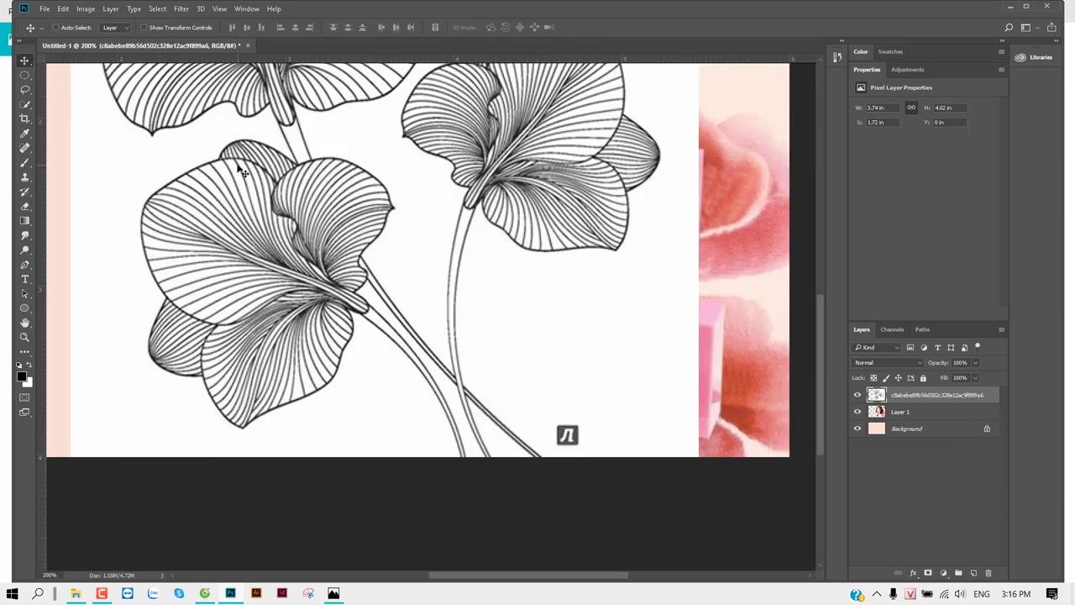
left_click(50, 75)
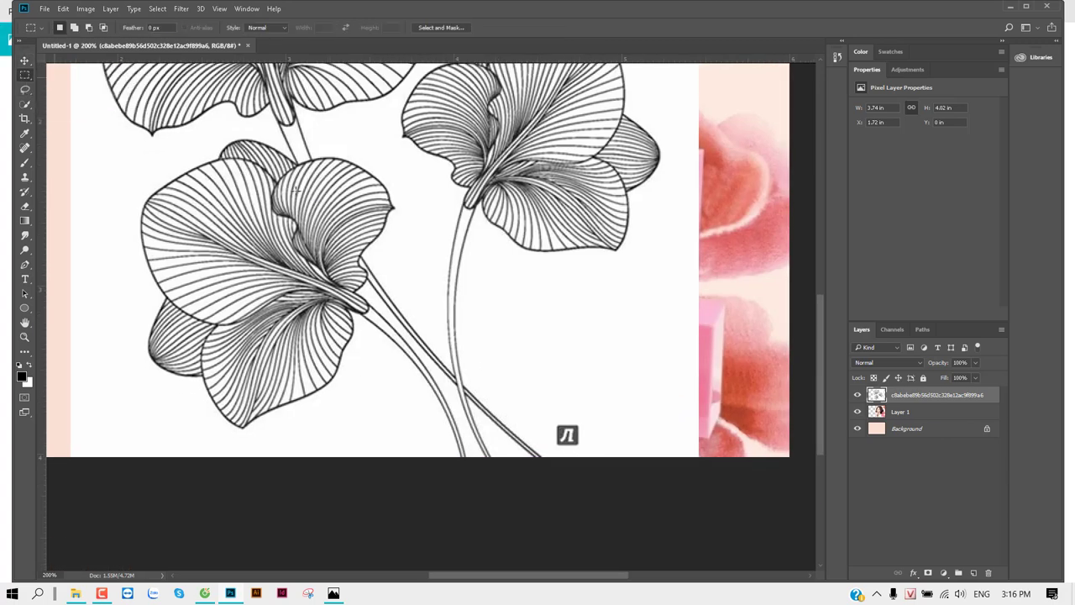
left_click_drag(549, 413, 591, 450)
Content-Aware fill the selection to erase the logo, then deselect and zoom to 100%.
left_click(61, 9)
left_click(187, 227)
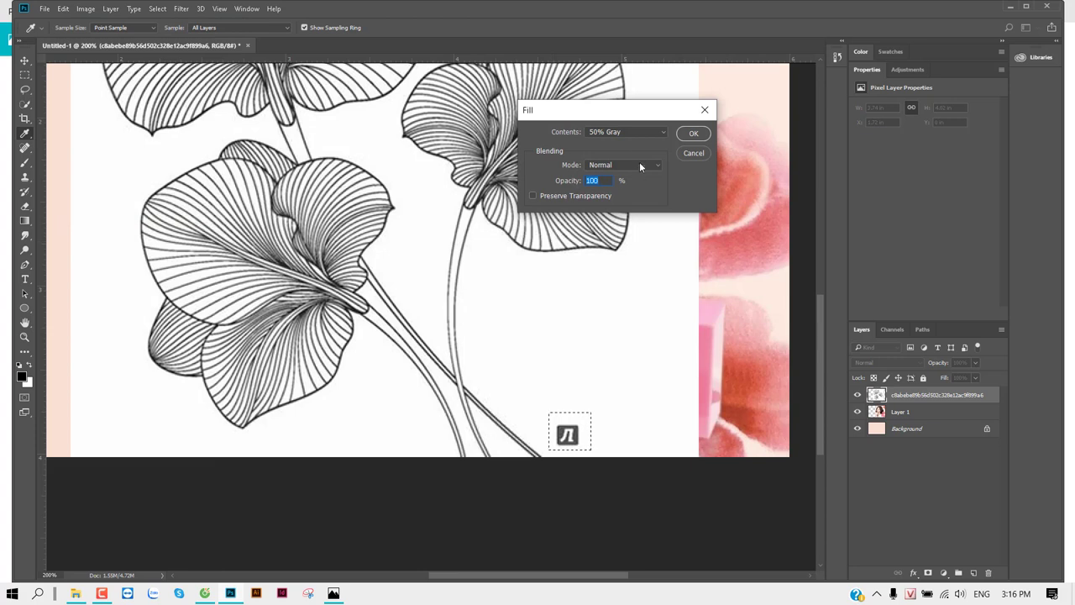
left_click(639, 132)
left_click(626, 179)
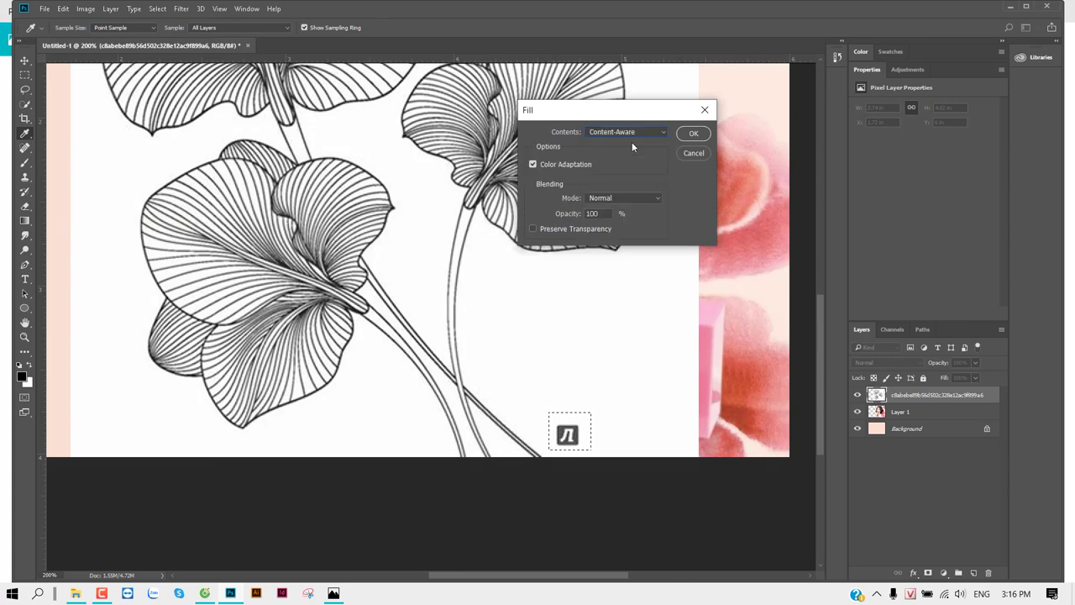
key("Return")
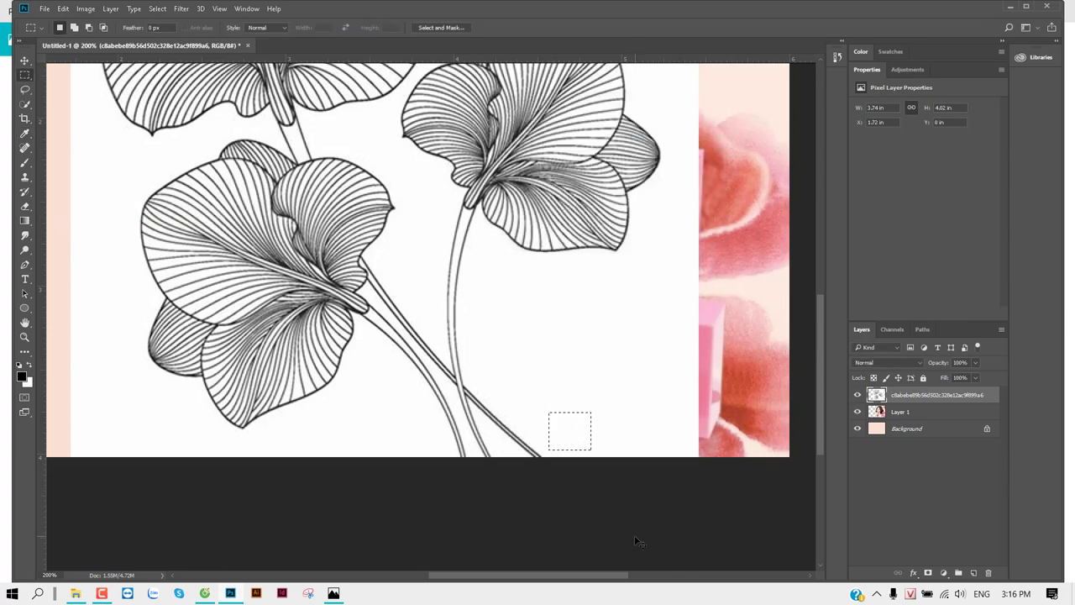
key("ctrl+d")
key("ctrl+minus")
key("v")
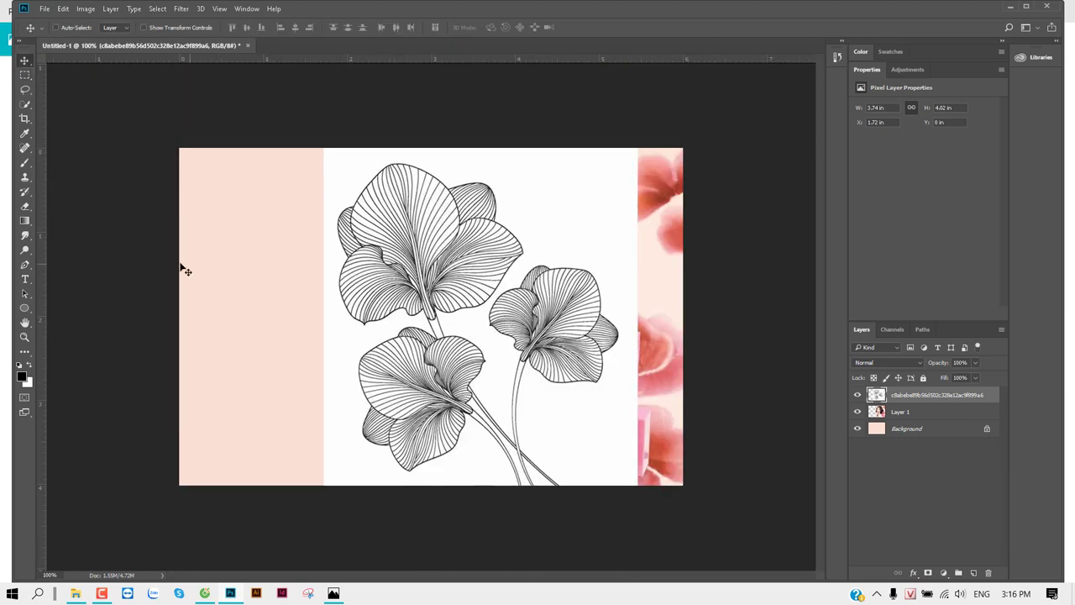
Shrink the flower layer slightly, then try and undo a Magic Eraser on its white background.
key("ctrl+t")
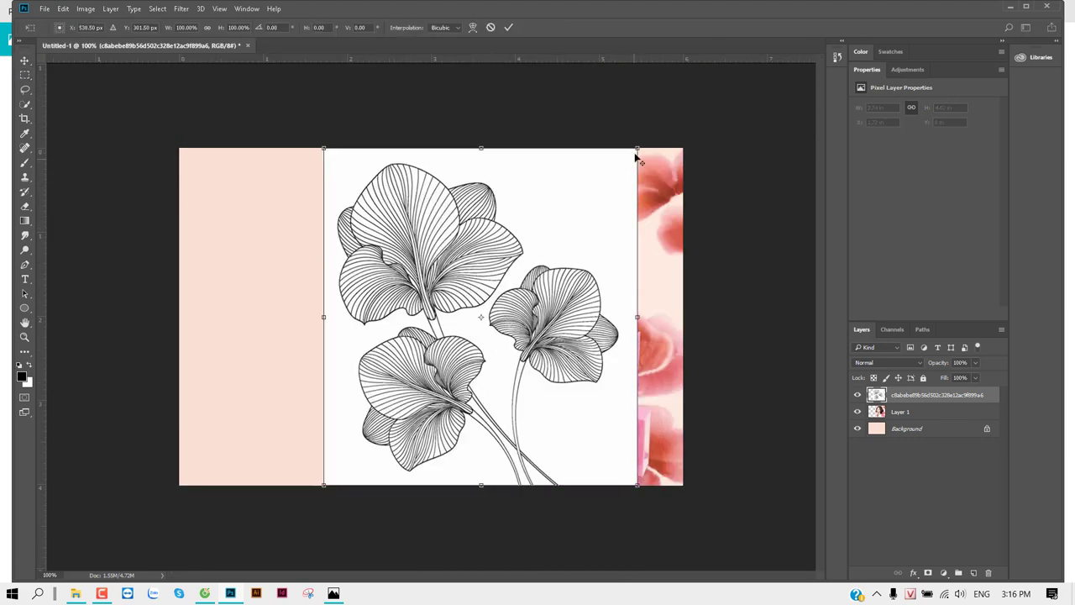
left_click_drag(637, 149, 635, 151)
key("Return")
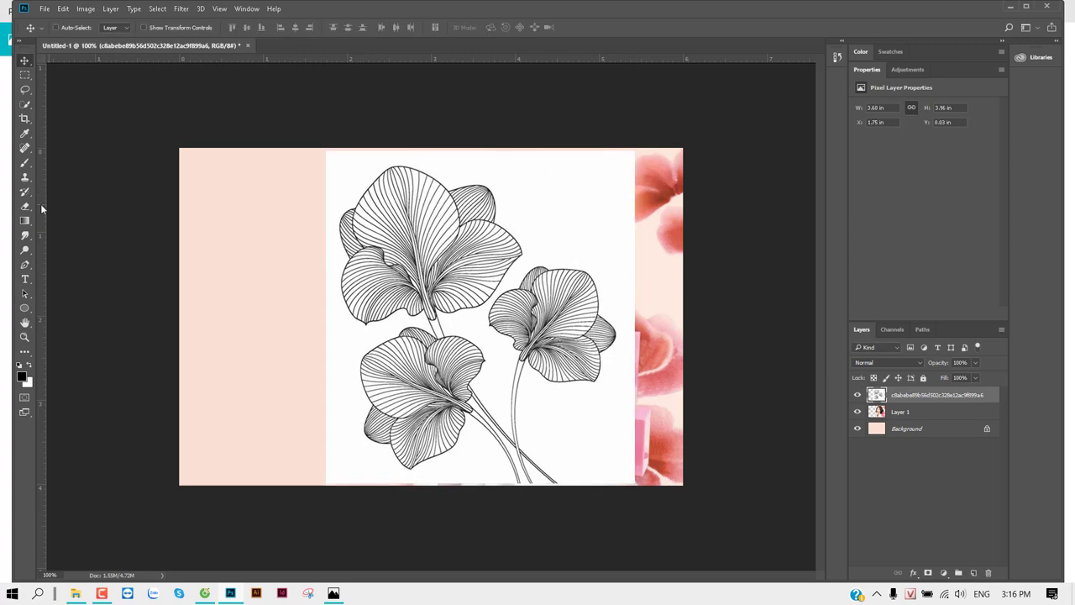
left_click(25, 206)
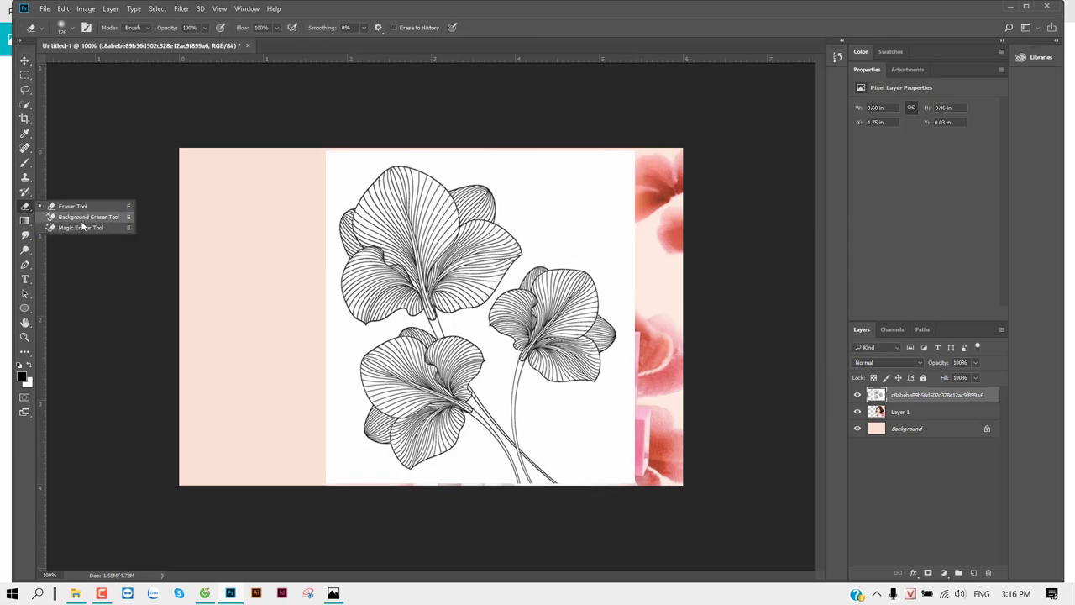
left_click(63, 228)
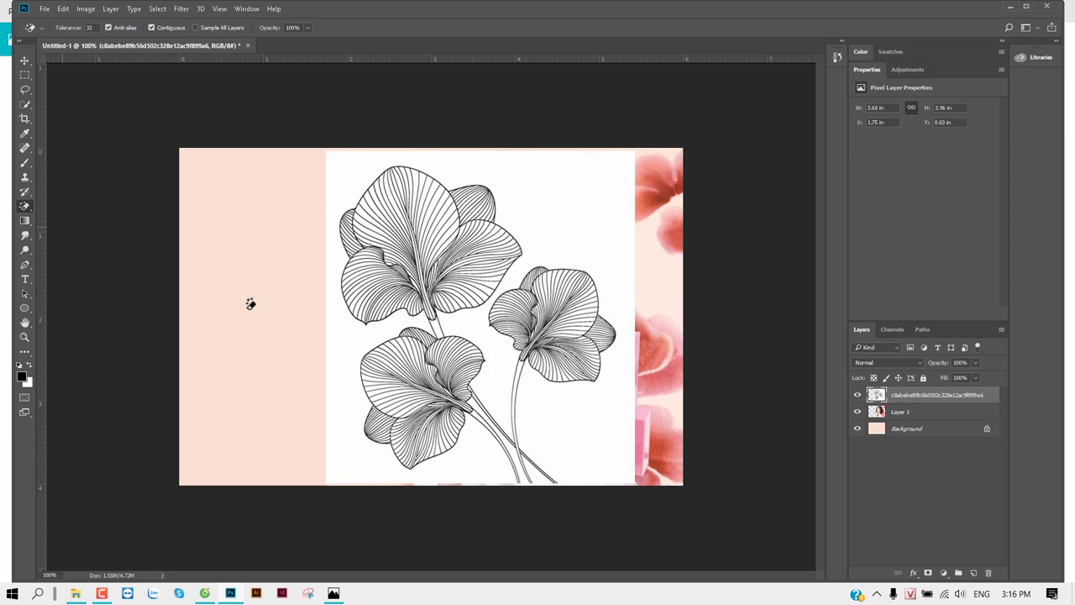
left_click(331, 340)
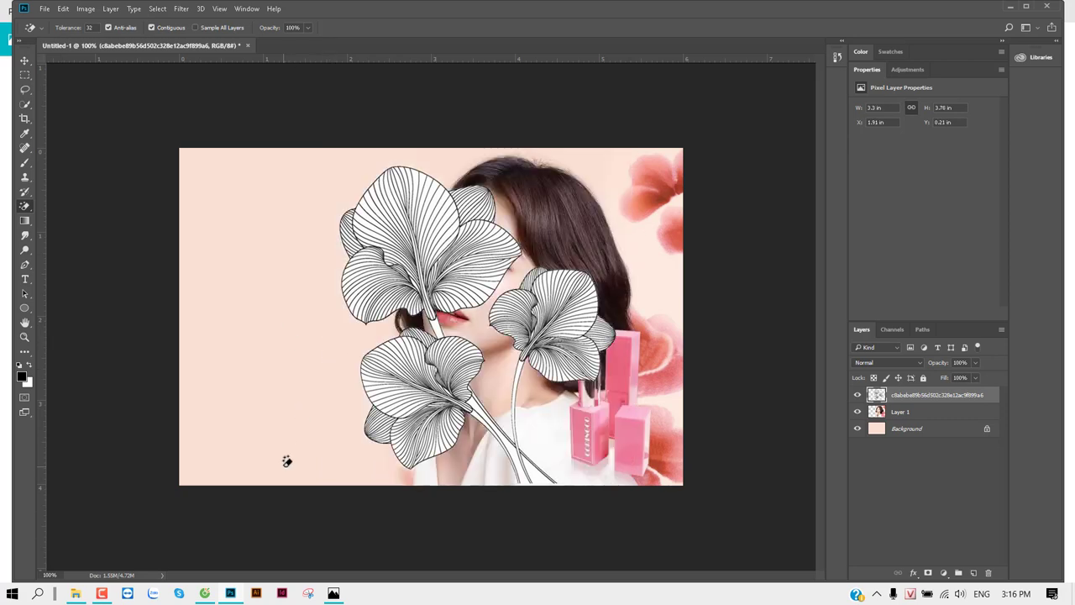
key("ctrl+z")
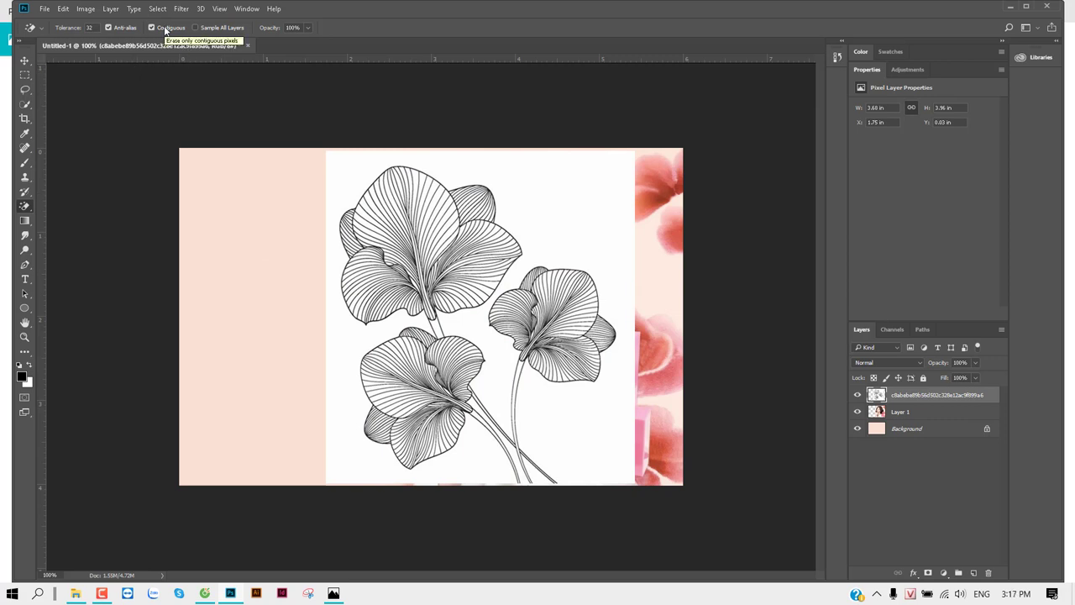
With Contiguous off, Magic-erase all white from the flower layer, then undo it.
left_click(164, 28)
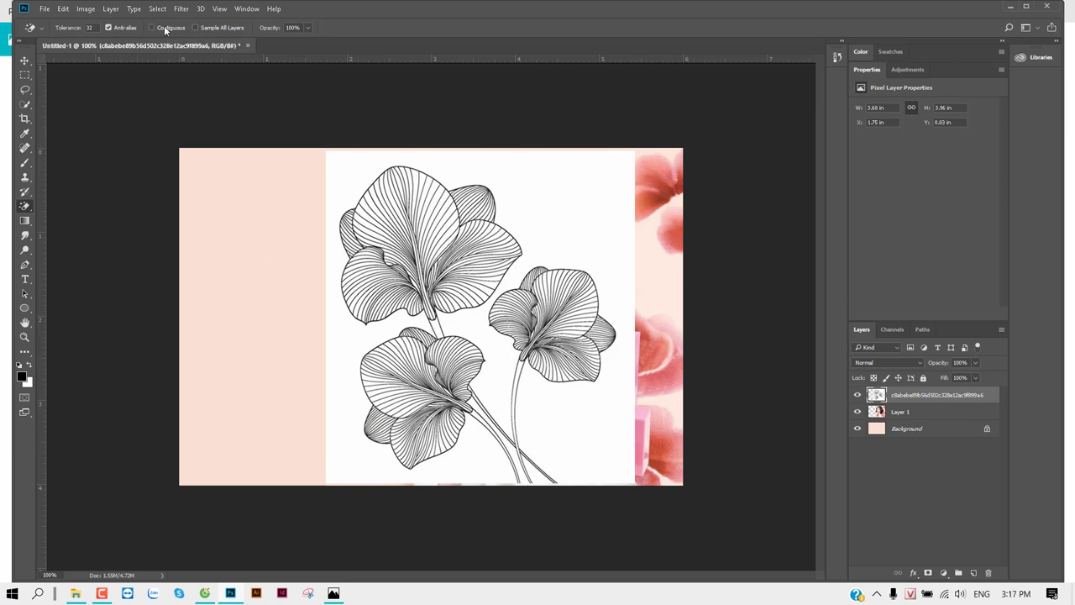
left_click(520, 166)
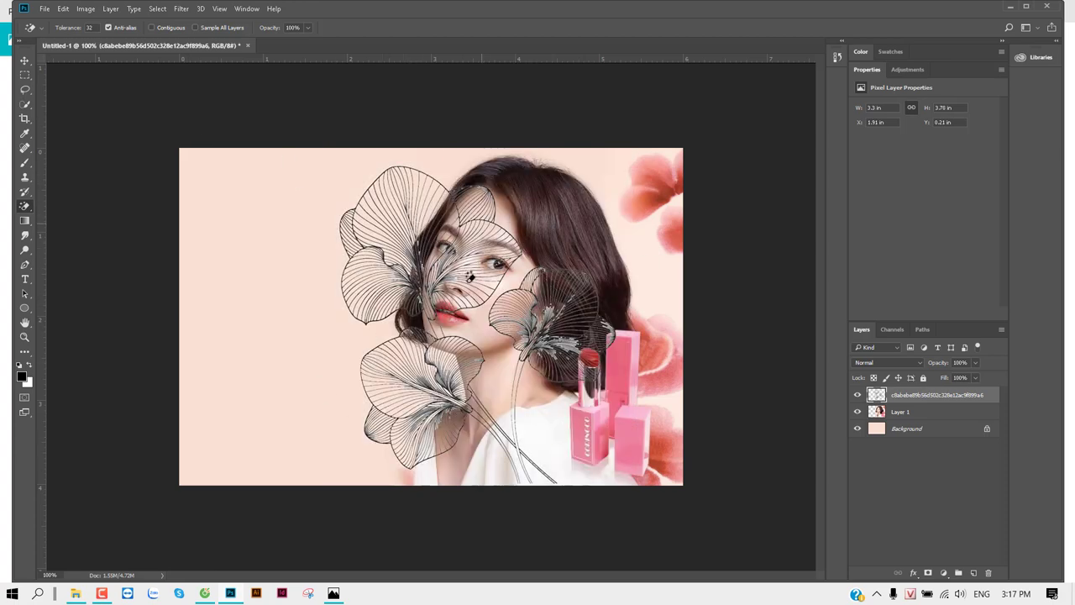
scroll(563, 318, "up", 2)
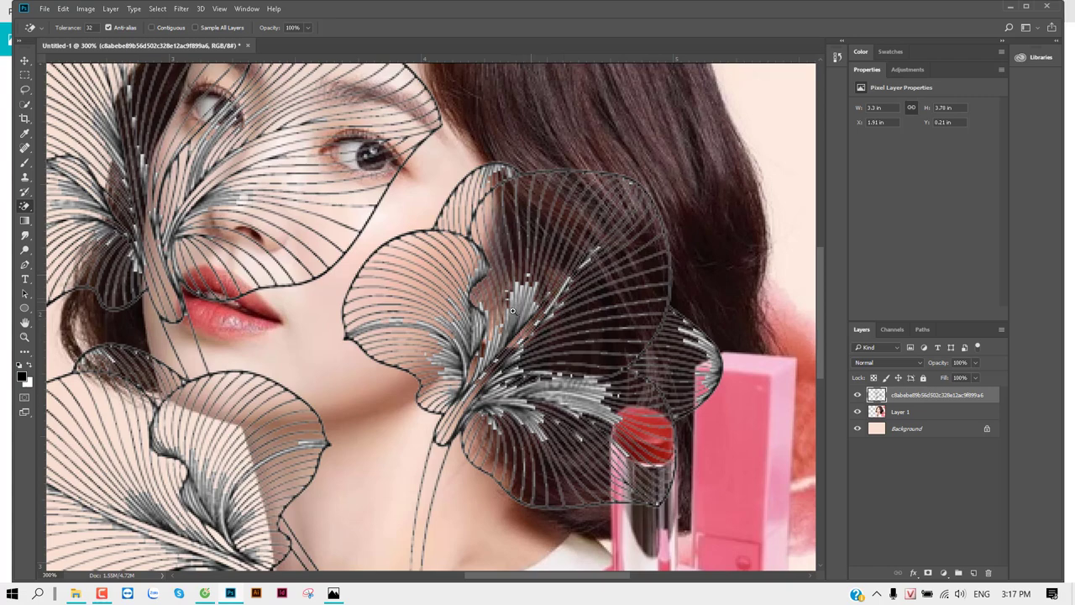
scroll(465, 302, "down", 2)
scroll(465, 303, "down", 3)
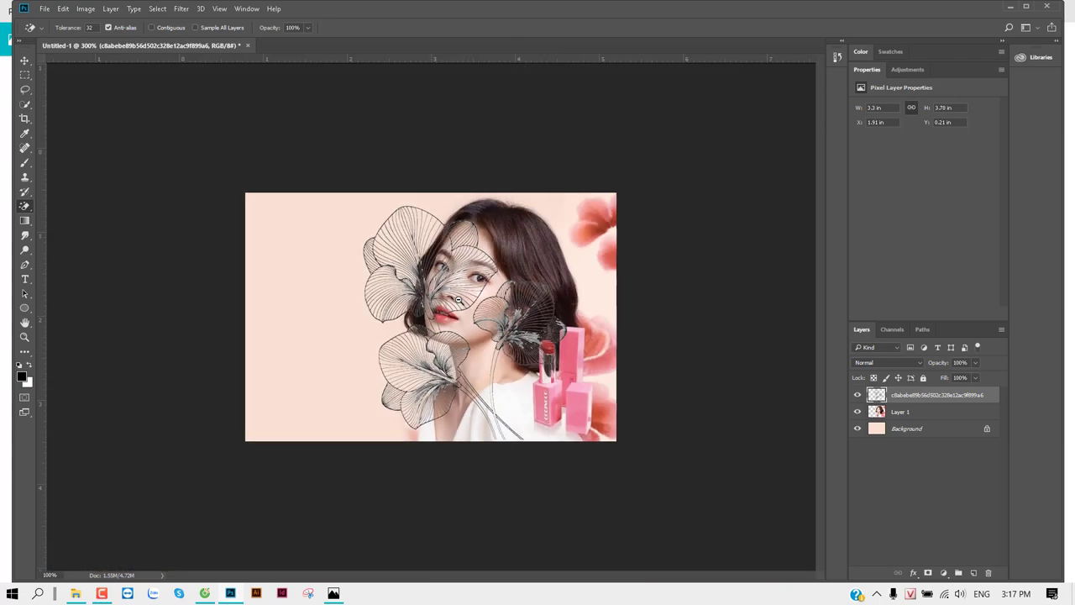
key("ctrl+z")
key("v")
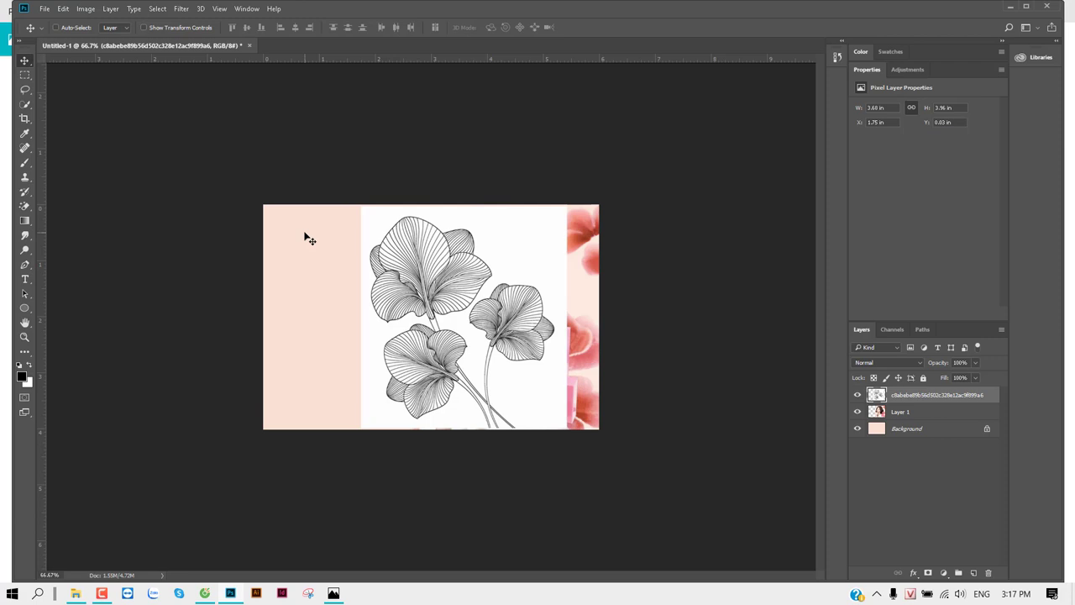
Set the line-art layer's blend mode to Multiply and zoom in to inspect it.
left_click(883, 365)
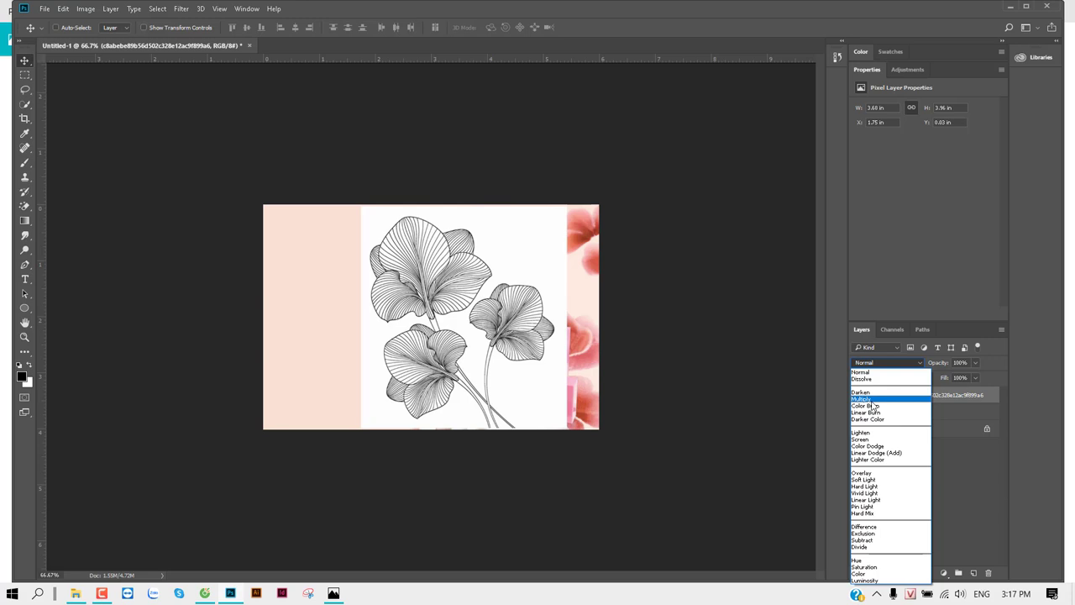
left_click(874, 400)
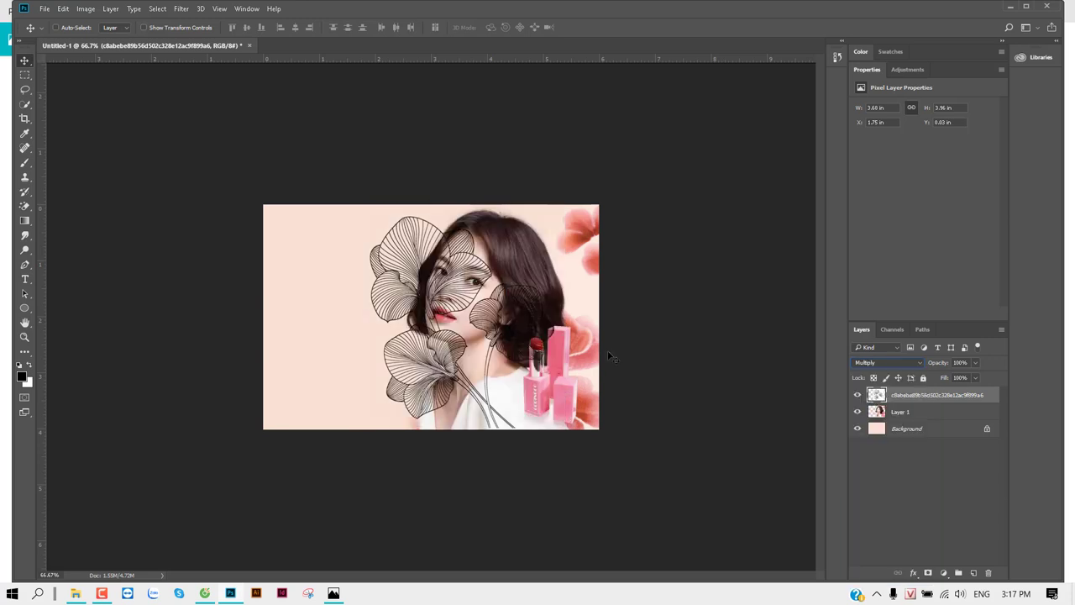
key("ctrl+plus")
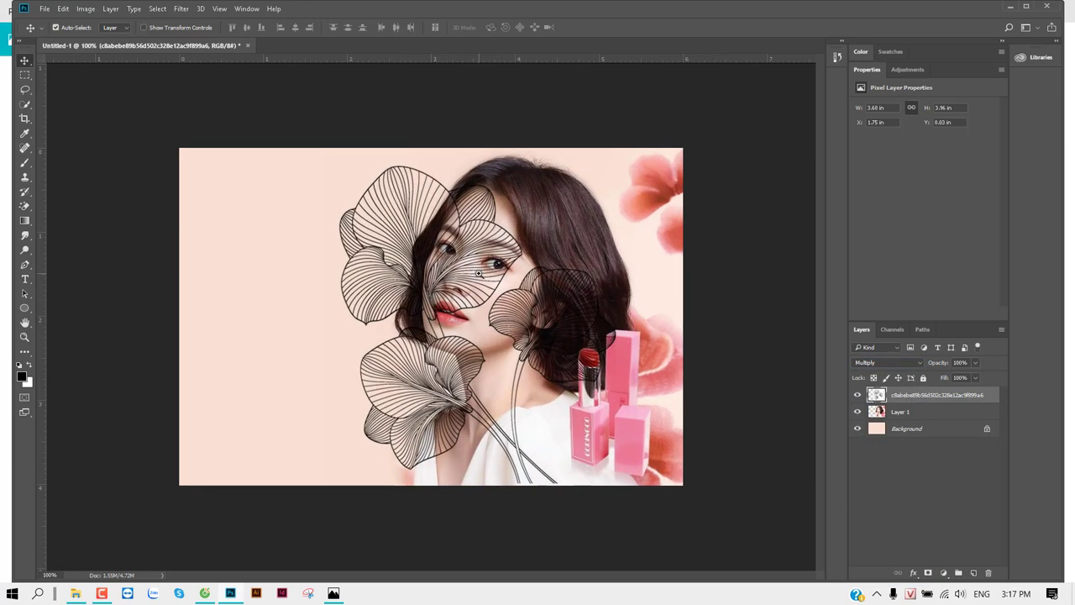
key("ctrl+plus")
key("ctrl+minus")
Try Darken on the line art, return to Multiply, and bring up the reference banner in Photos.
left_click(873, 362)
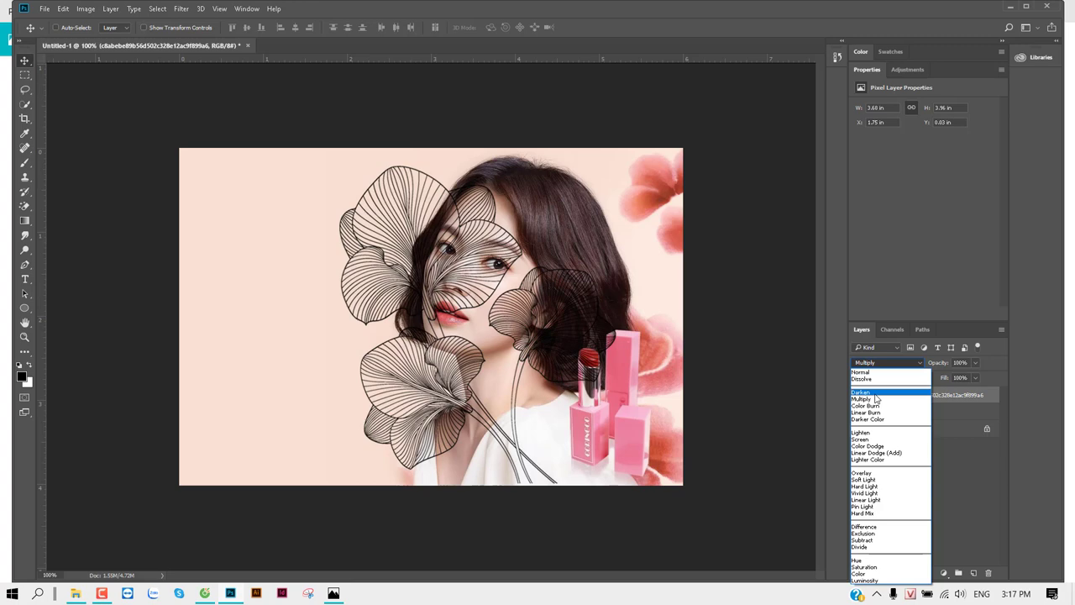
left_click(865, 392)
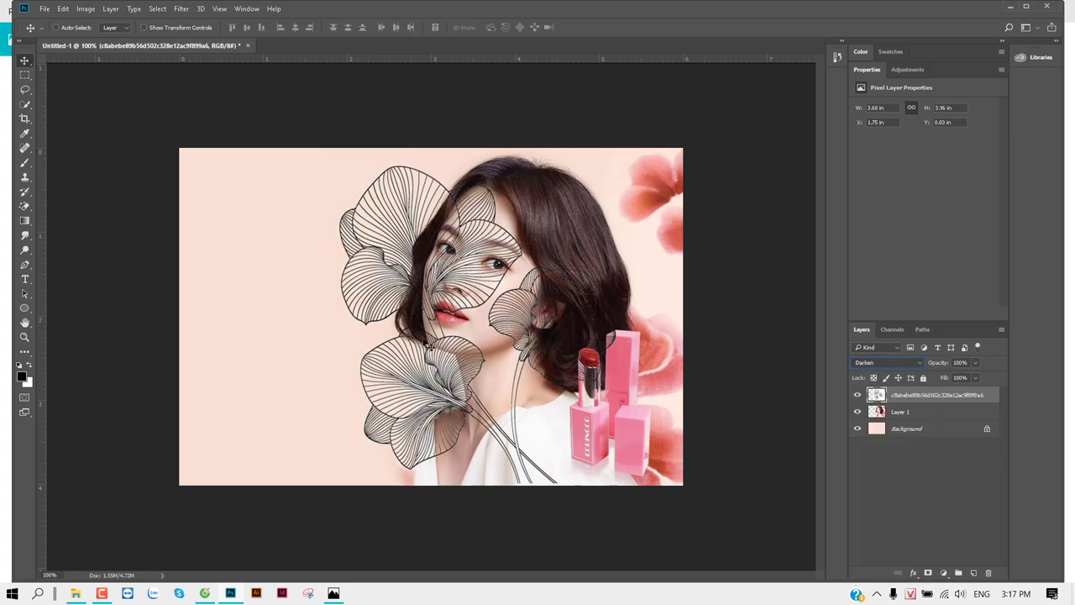
scroll(499, 313, "up", 2, "alt")
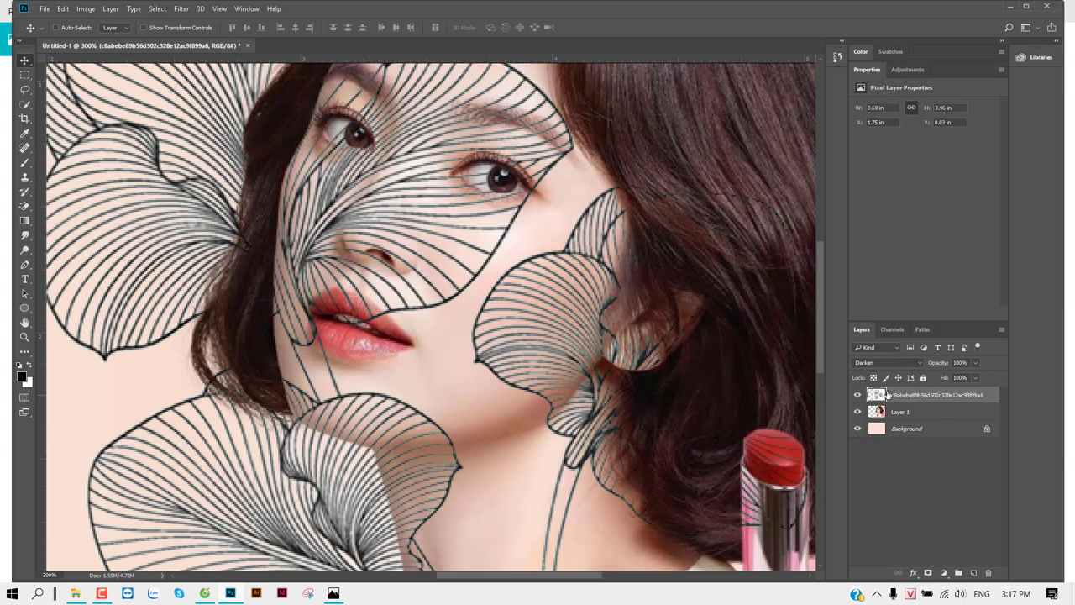
left_click(891, 363)
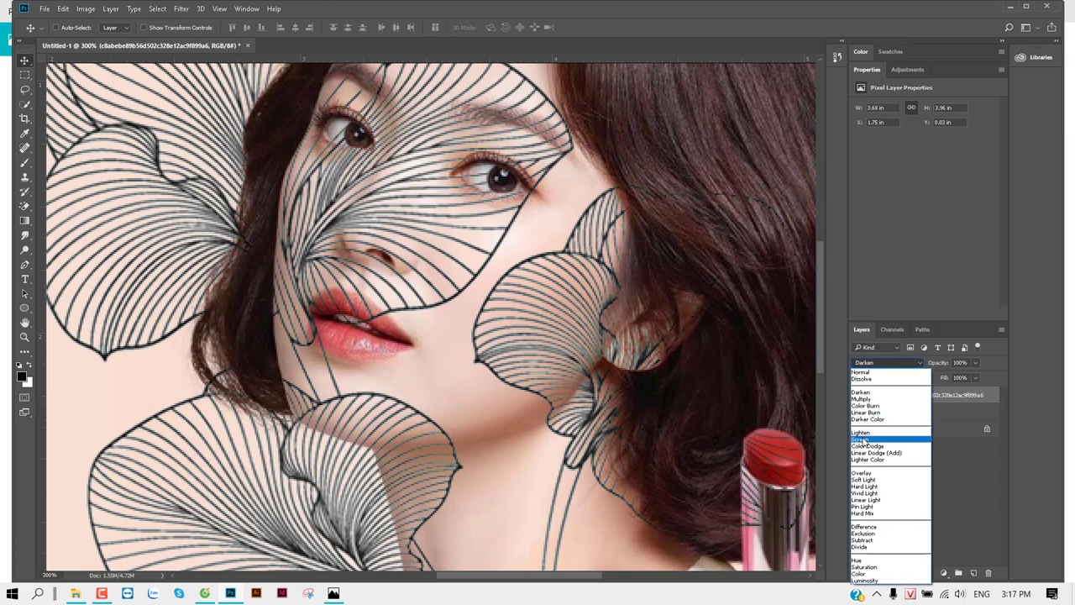
left_click(866, 399)
scroll(499, 320, "down", 2, "alt")
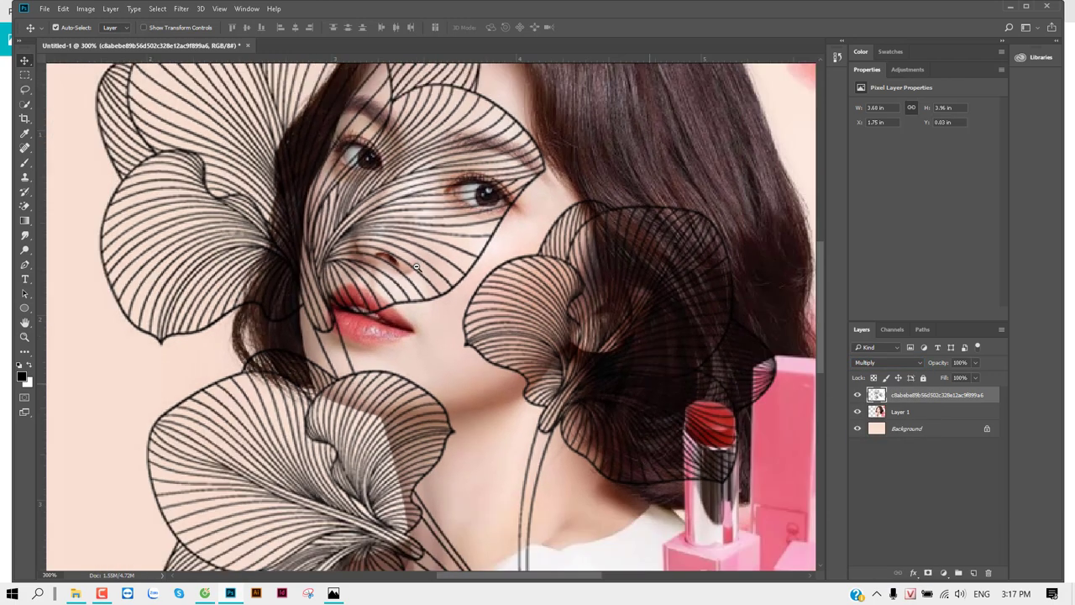
scroll(416, 267, "down", 2, "alt")
key("alt+space")
key("Escape")
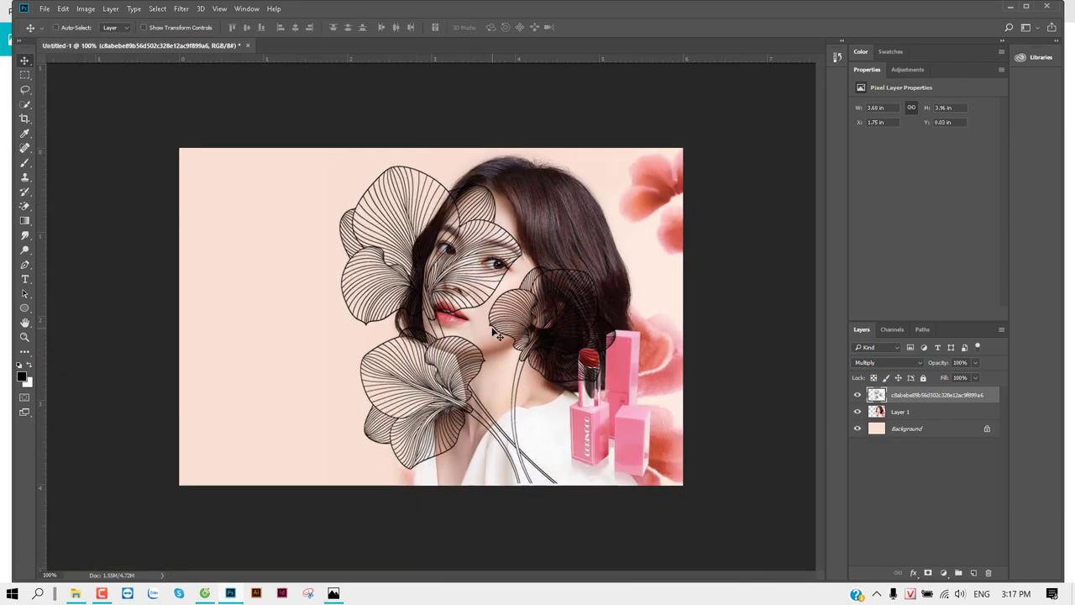
left_click(334, 593)
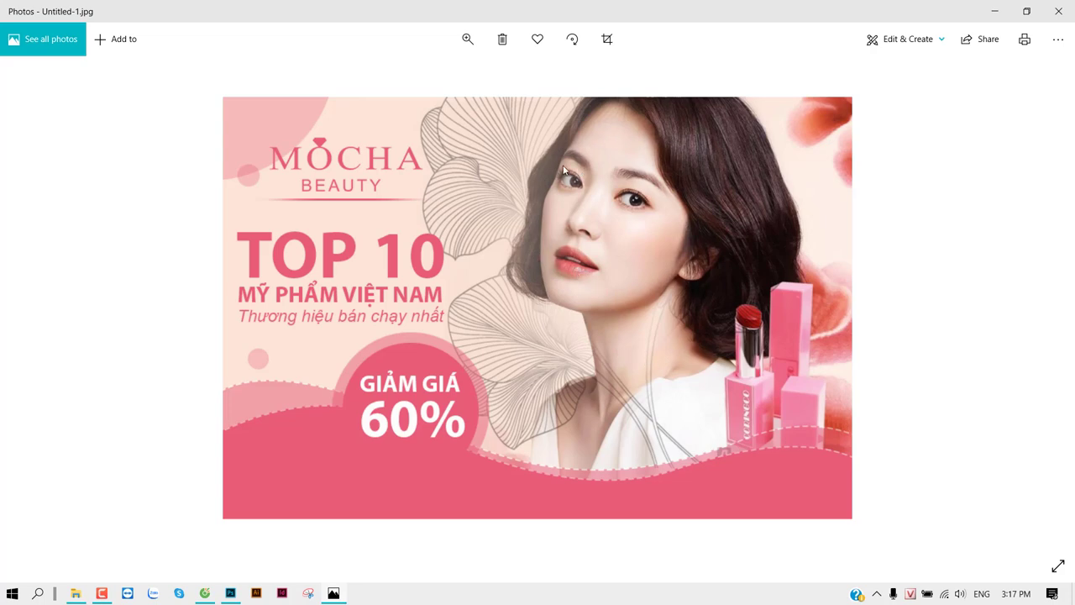
Leave the Photos reference banner and return to the Photoshop composite with Alt+Tab.
key("alt+Tab")
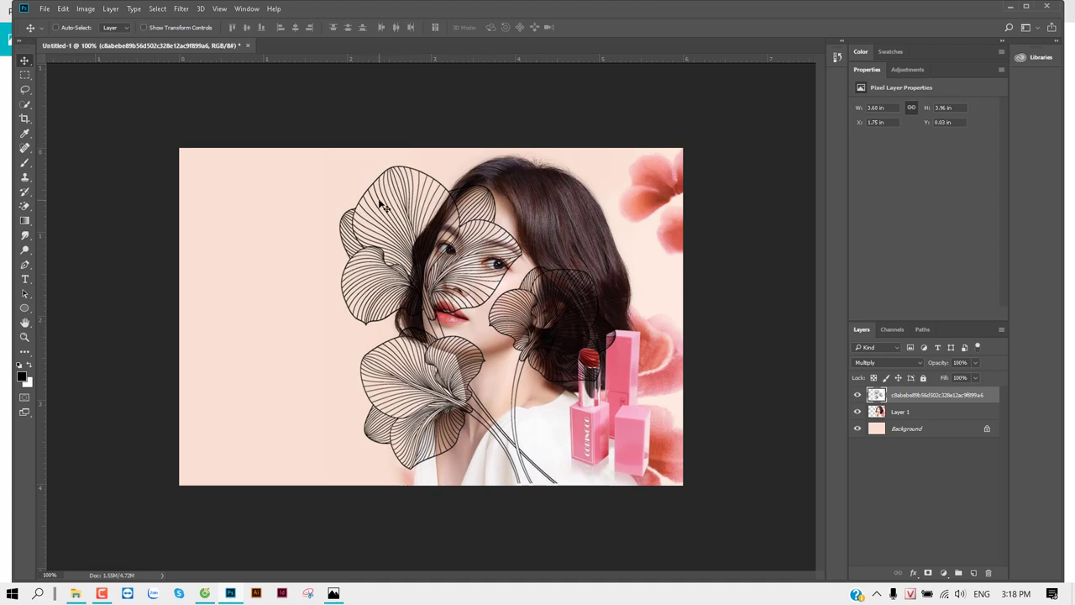
Erase line art over the woman's face and the upper-left flower with the regular eraser.
right_click(25, 208)
left_click(75, 207)
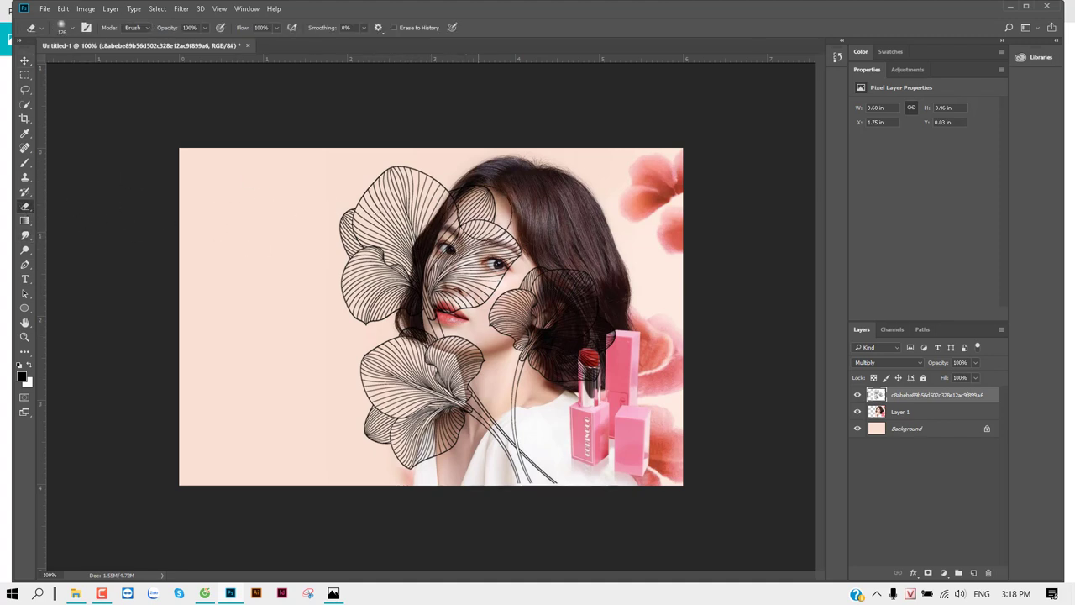
mouse_move(483, 223)
left_mouse_down()
mouse_move(459, 272)
mouse_move(550, 222)
left_mouse_up()
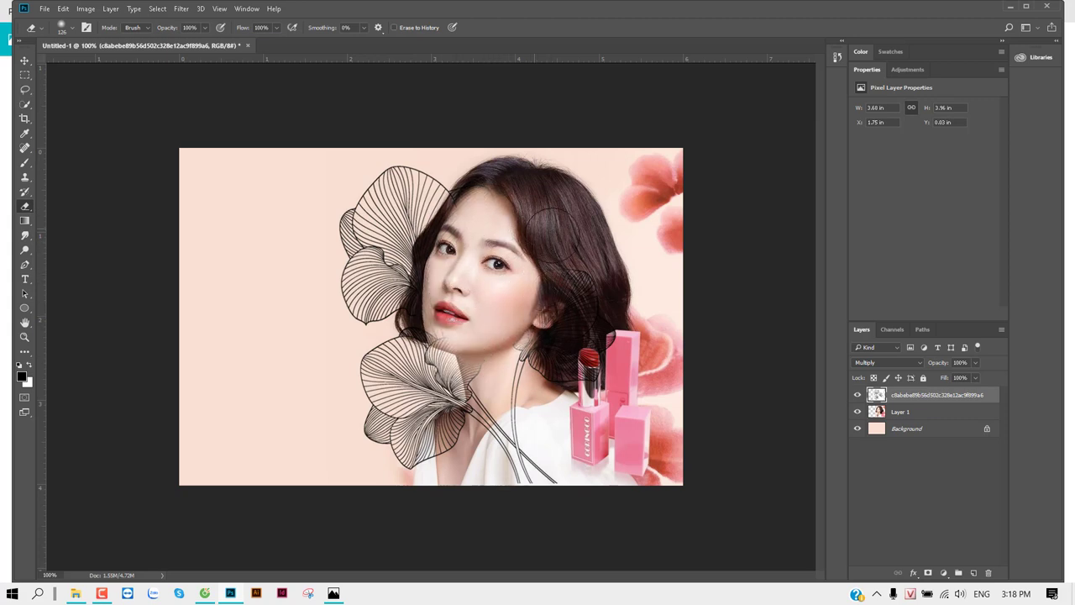
left_click_drag(347, 275, 403, 252)
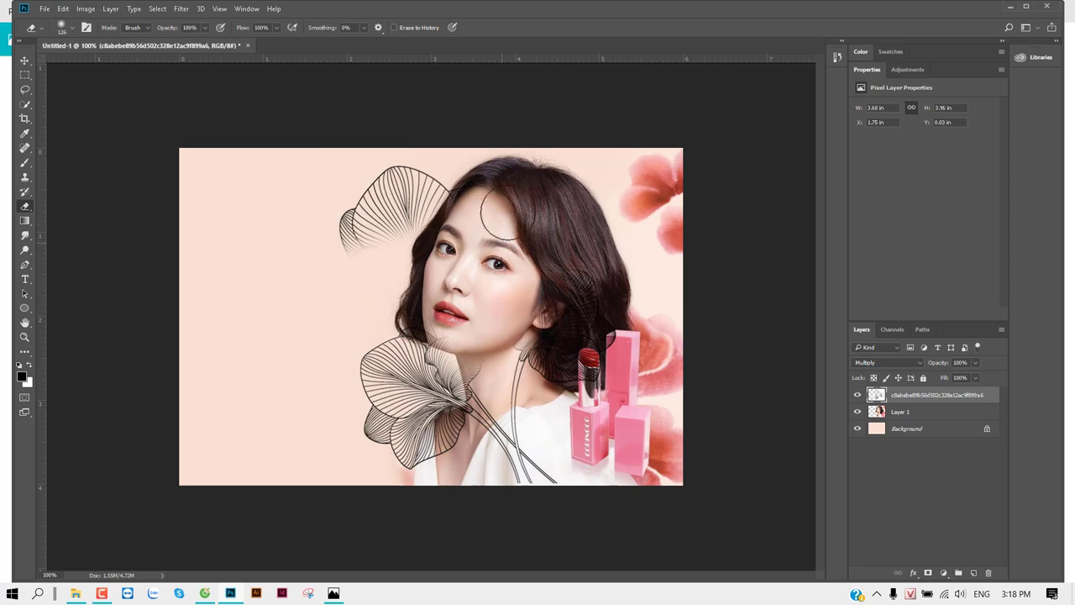
left_click_drag(311, 213, 416, 214)
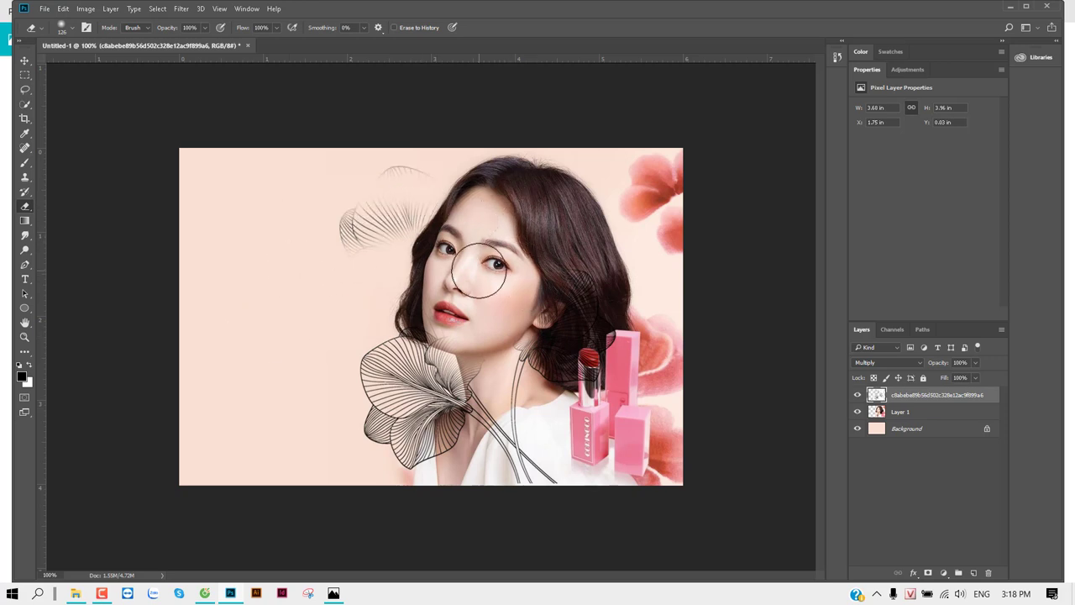
Undo all the erasing so the flower line art is whole again.
key("ctrl+z")
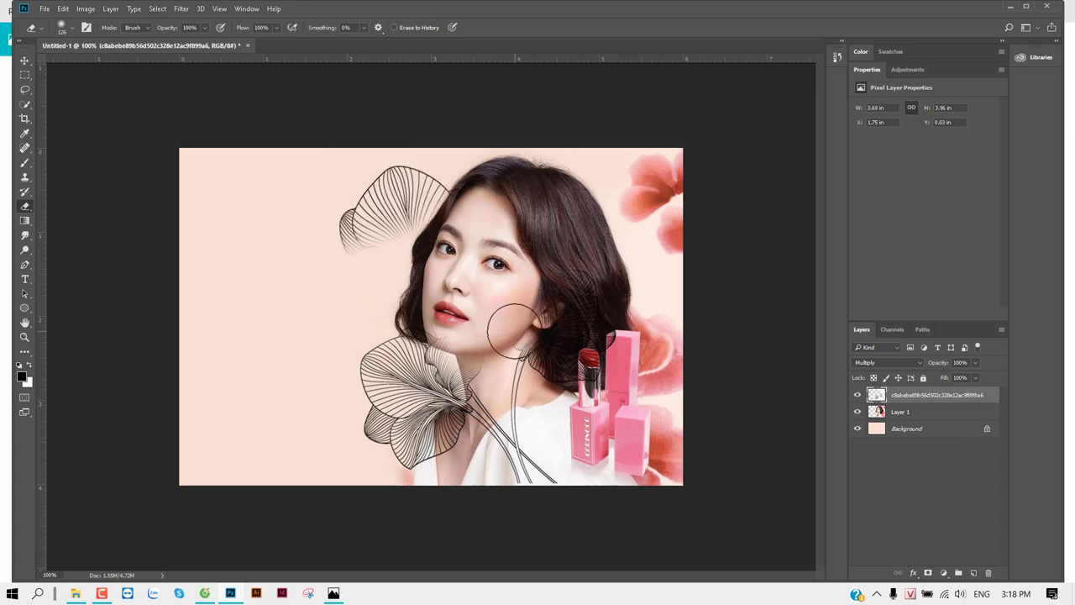
key("ctrl+alt+z")
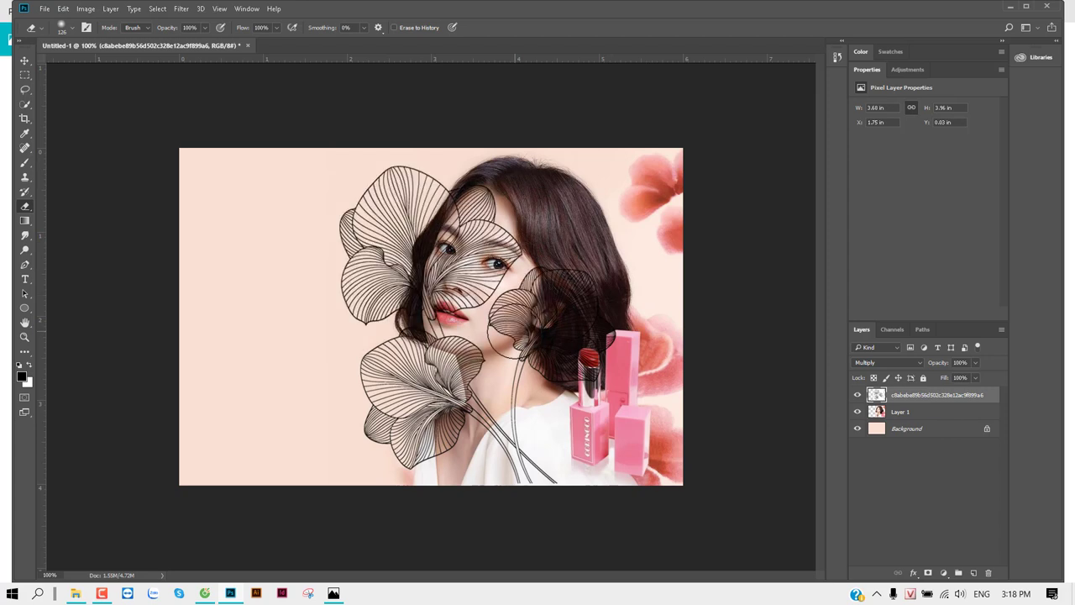
key("v")
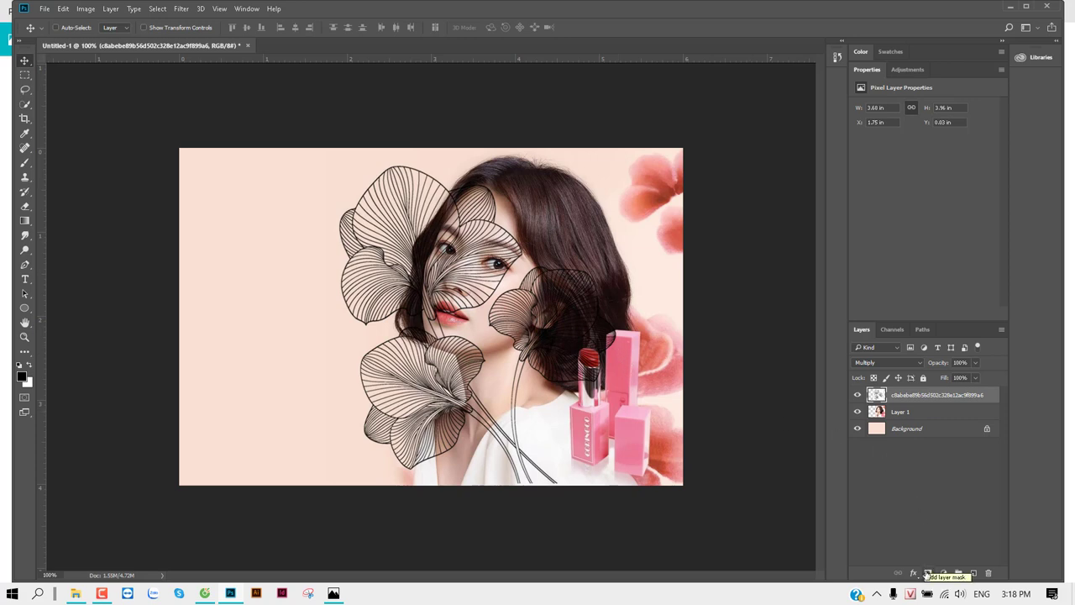
Mask the line art off the face with a soft round 28%-hardness brush, then set opacity to 50%.
left_click(928, 573)
key("b")
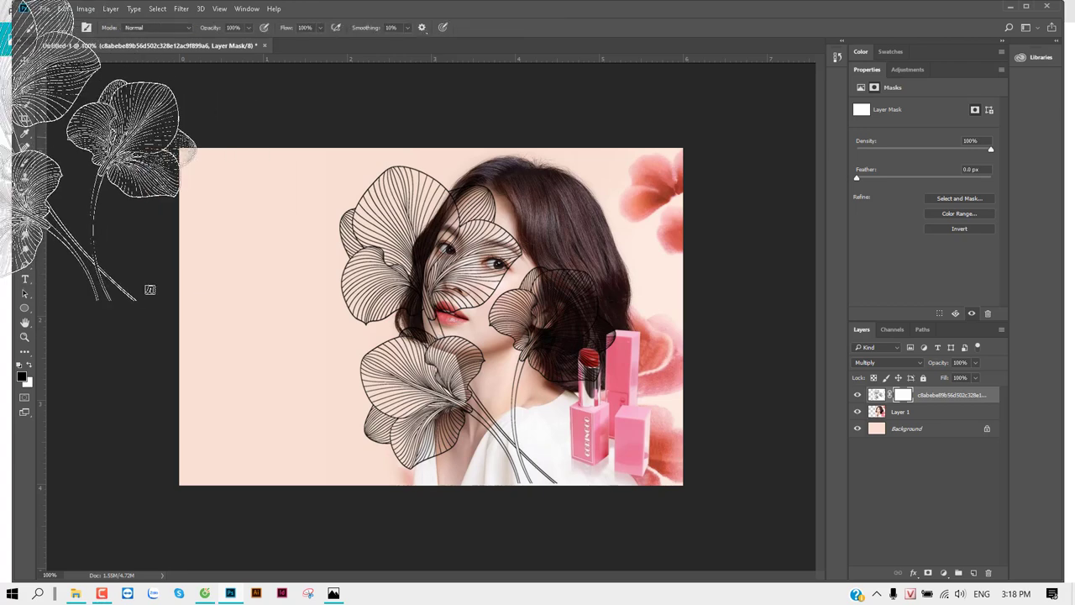
right_click(154, 211)
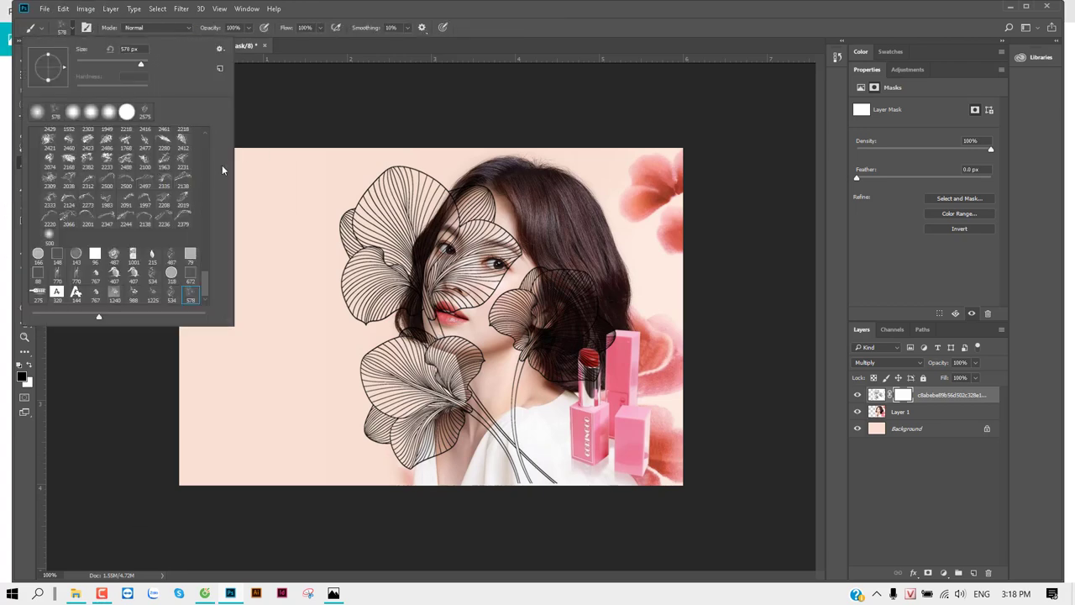
scroll(195, 280, "up", 10)
scroll(195, 280, "up", 10)
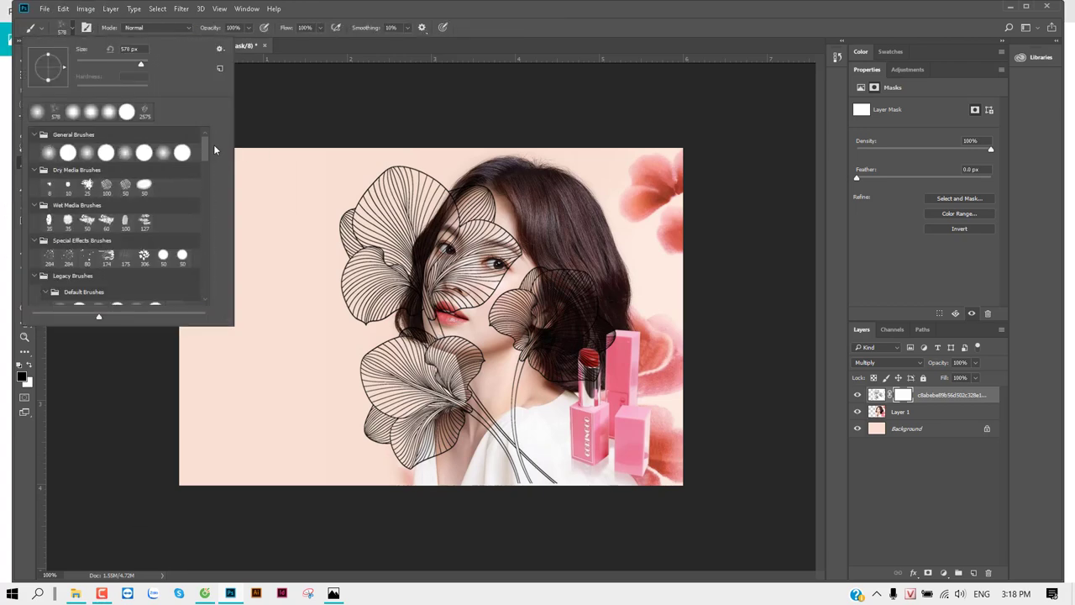
left_click(48, 153)
left_click_drag(76, 89, 96, 90)
left_click_drag(504, 273, 369, 290)
mouse_move(504, 218)
left_mouse_down()
mouse_move(475, 248)
mouse_move(502, 301)
mouse_move(504, 286)
left_mouse_up()
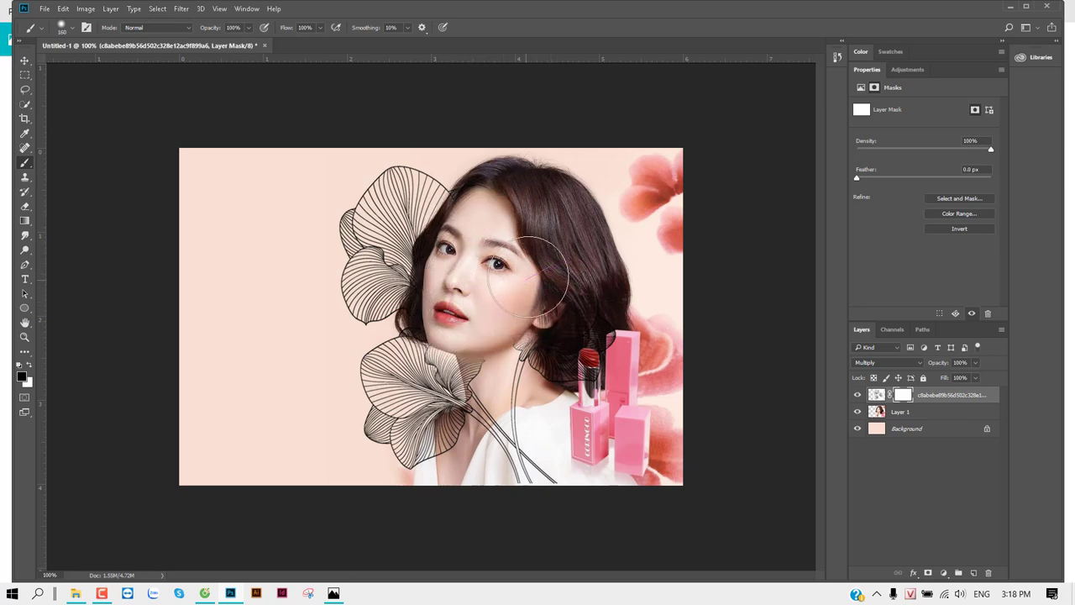
key("v")
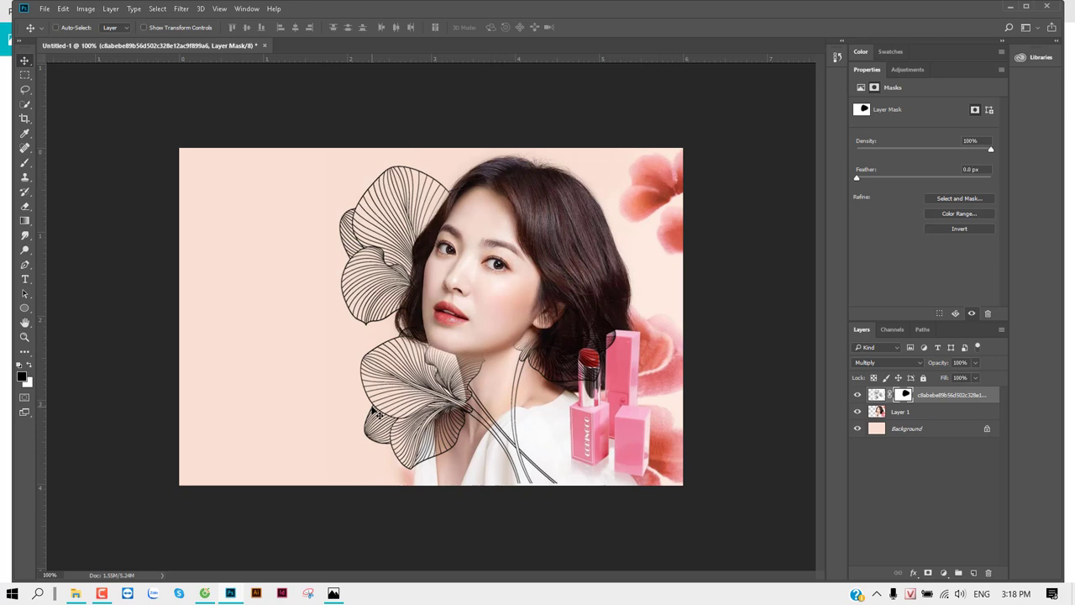
key("5")
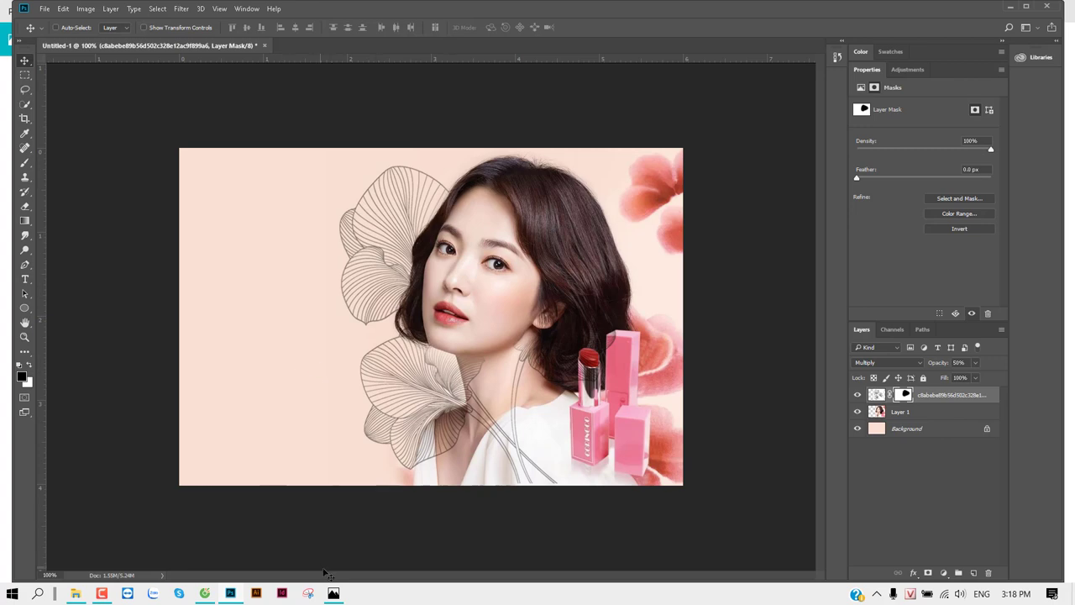
left_click(332, 593)
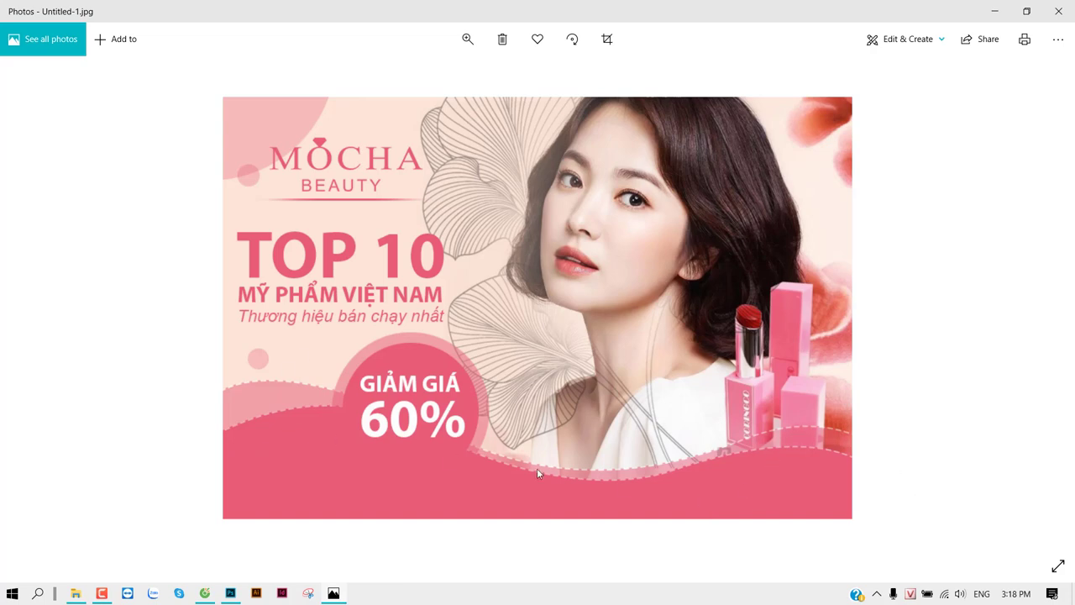
key("alt+Tab")
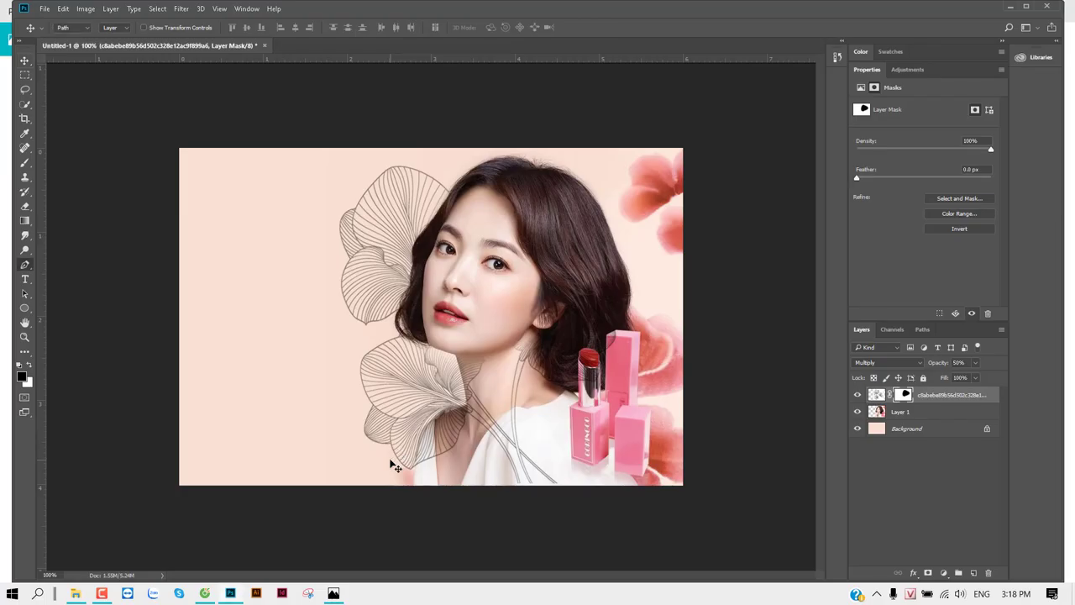
key("alt+Tab")
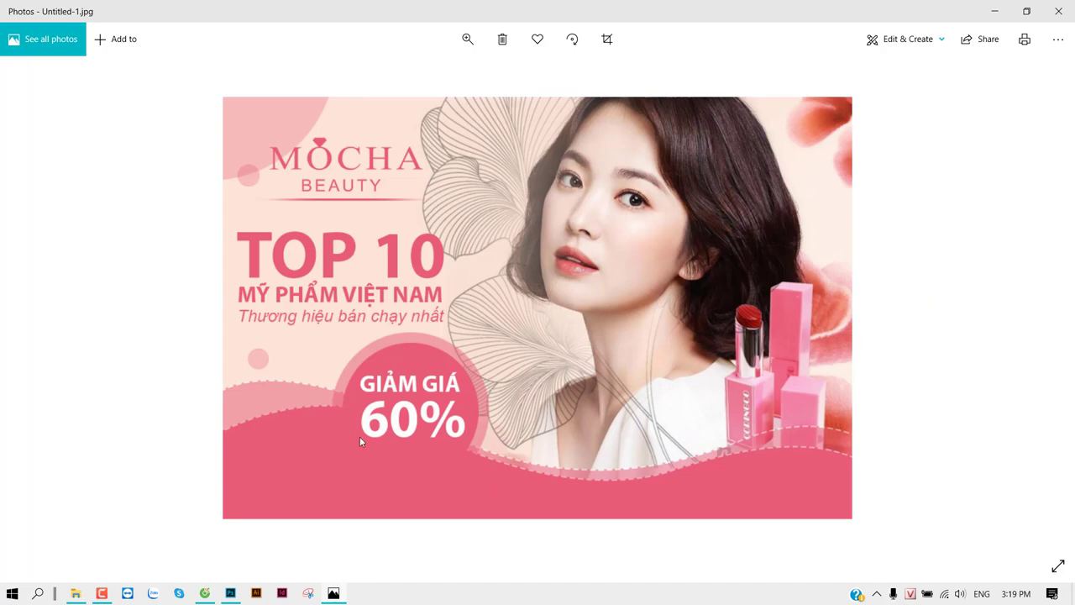
scroll(360, 437, "up", 1)
scroll(231, 401, "up", 1)
scroll(225, 398, "up", 1)
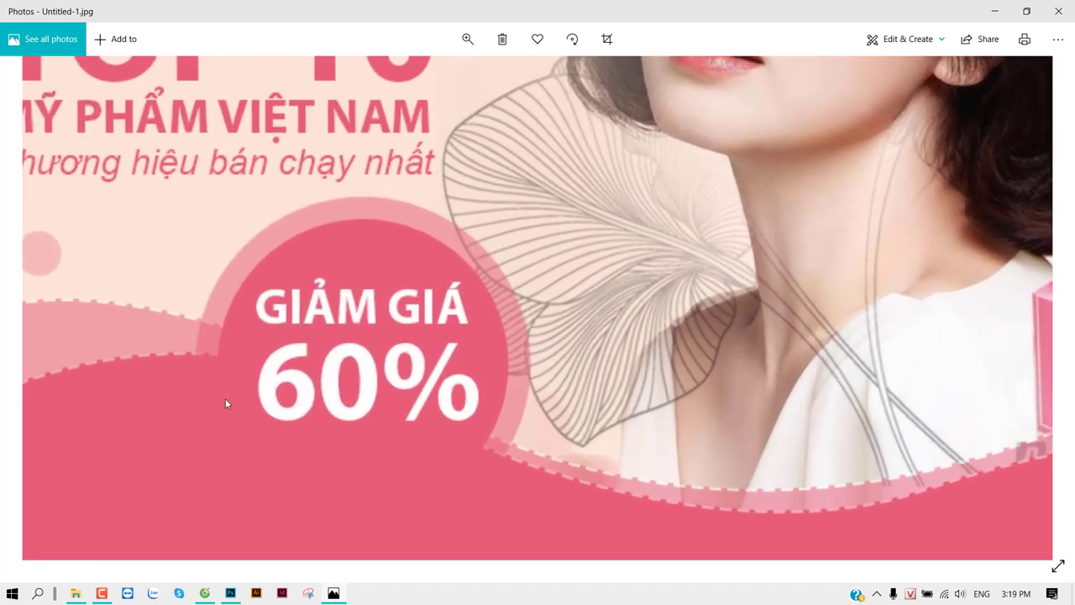
left_click_drag(225, 399, 336, 399)
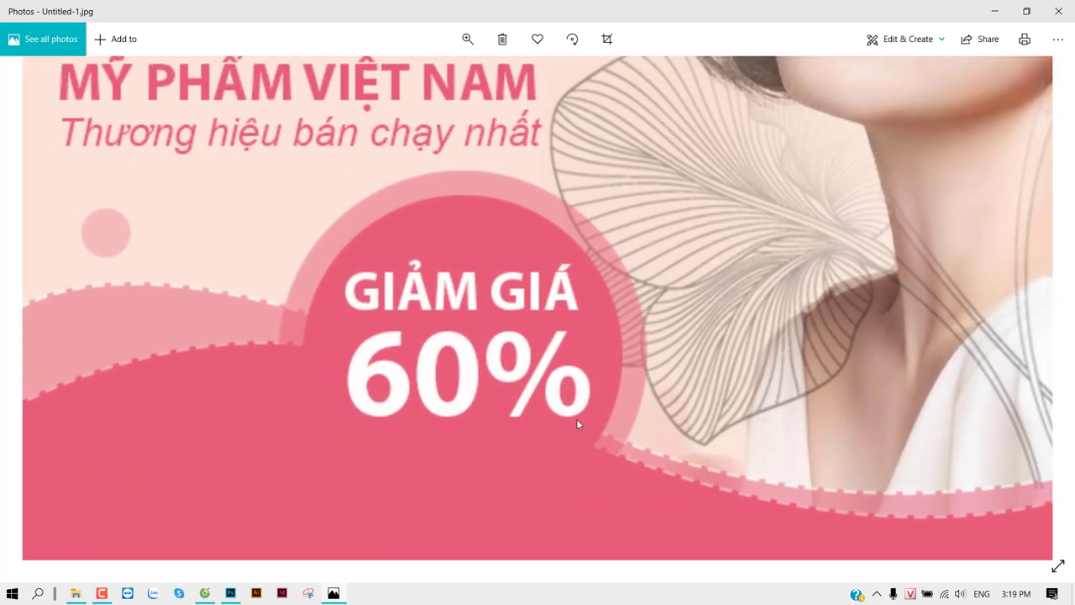
scroll(580, 389, "down", 3)
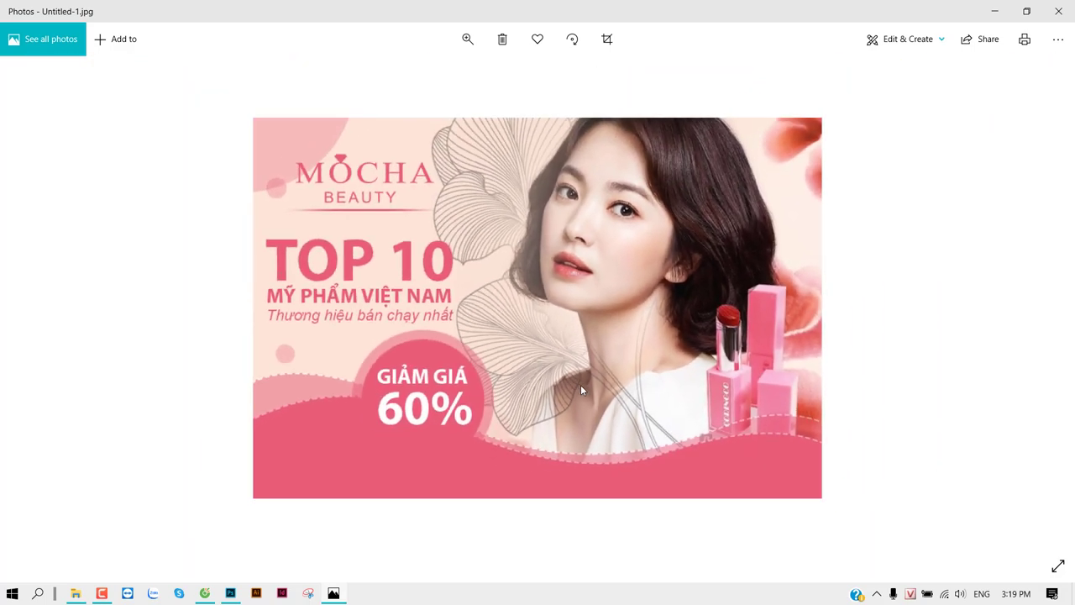
key("alt+Tab")
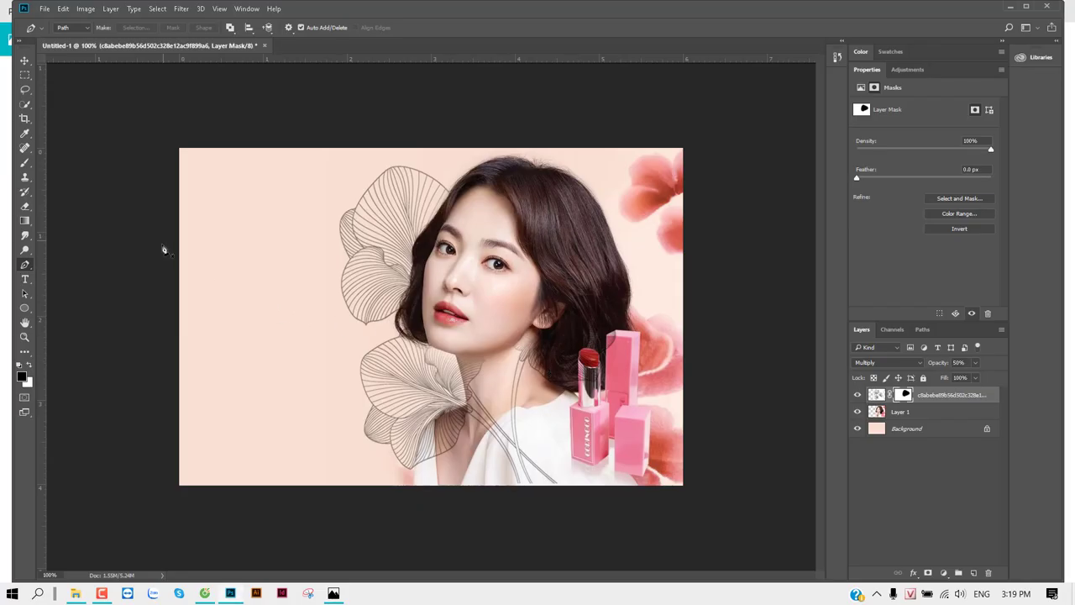
Switch the Pen to Shape mode and draw a closed curved wave along the banner's bottom.
left_click(75, 28)
left_click(67, 38)
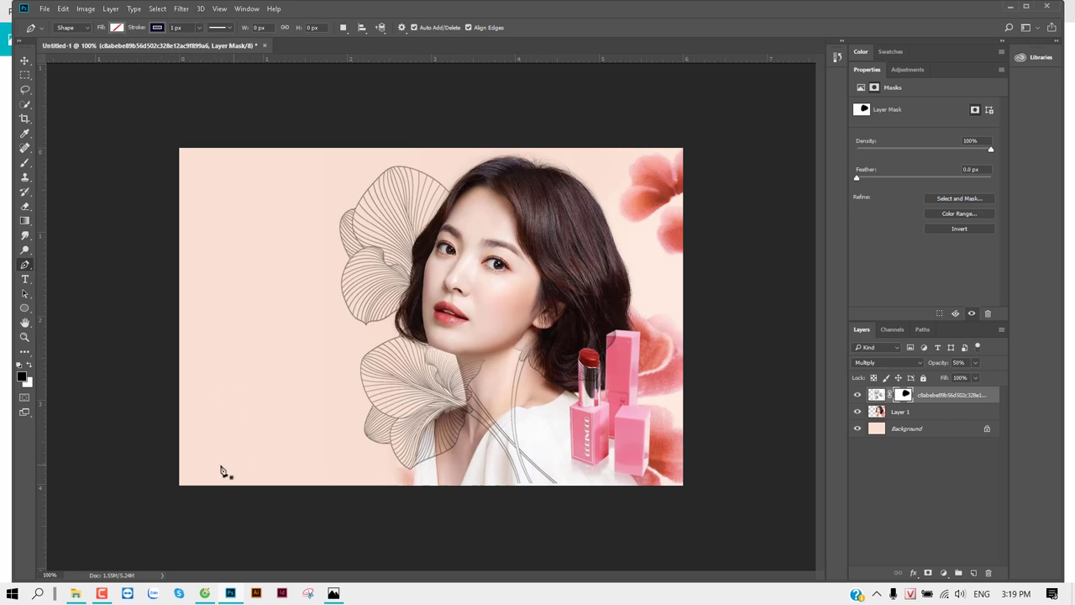
left_click(171, 447)
left_click_drag(290, 409, 333, 425)
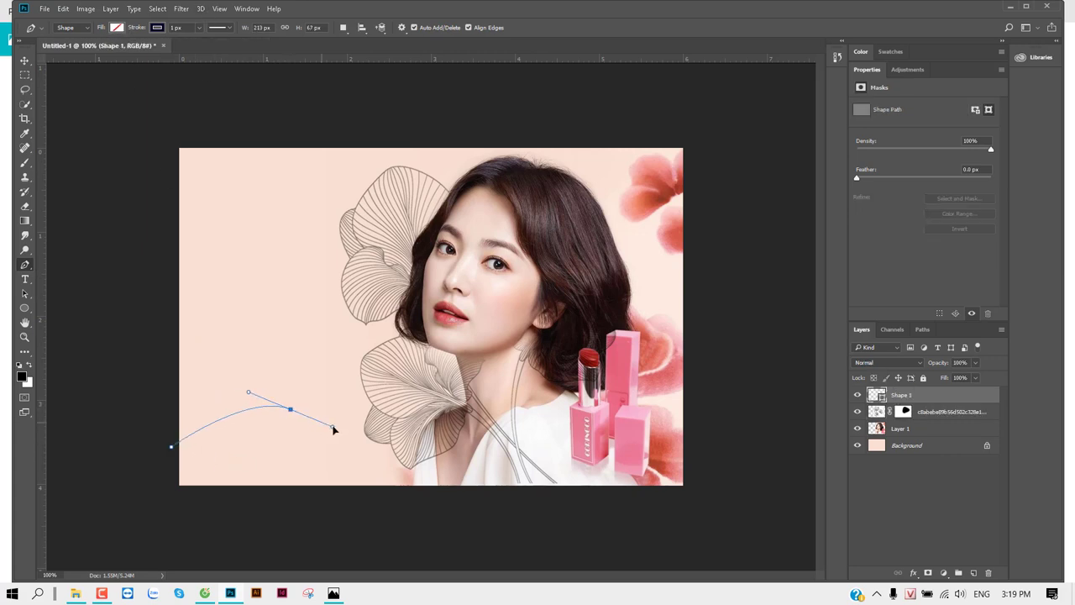
left_click_drag(471, 460, 487, 461)
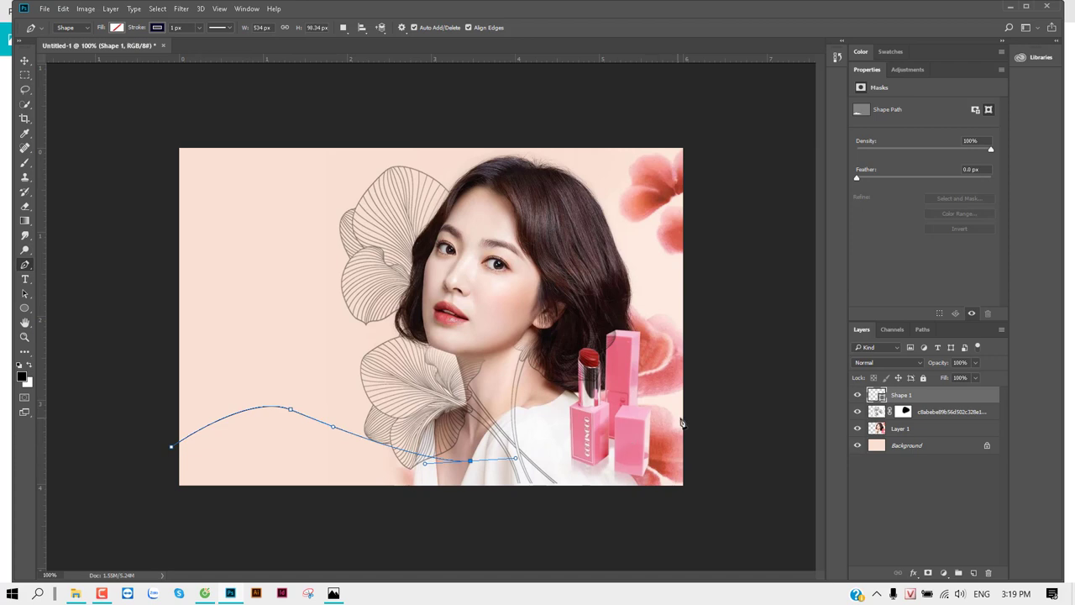
left_click_drag(690, 438, 702, 455)
left_click_drag(709, 542, 728, 496)
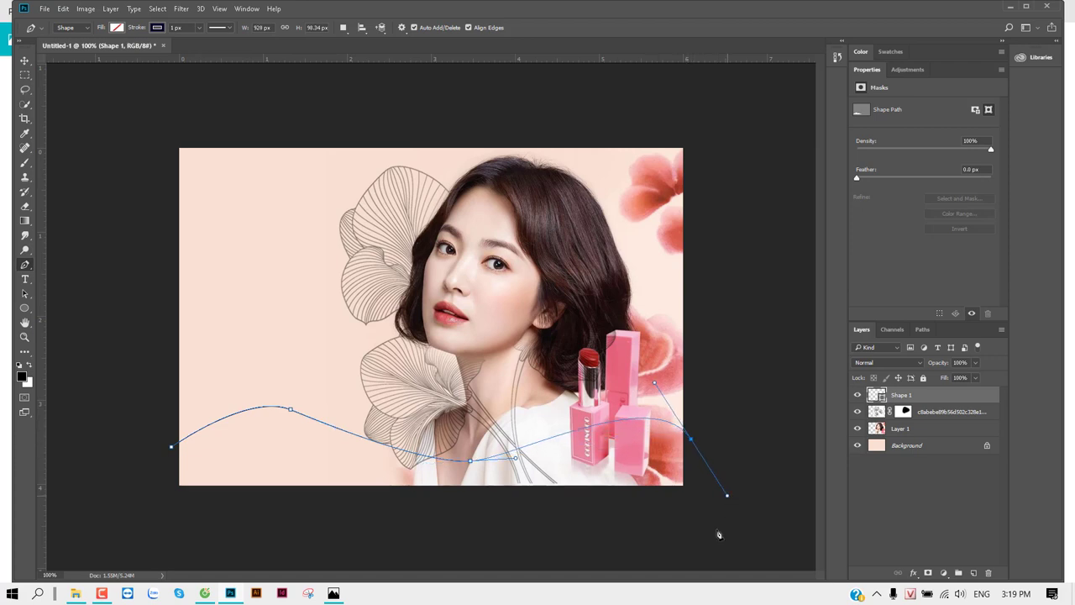
left_click(167, 530)
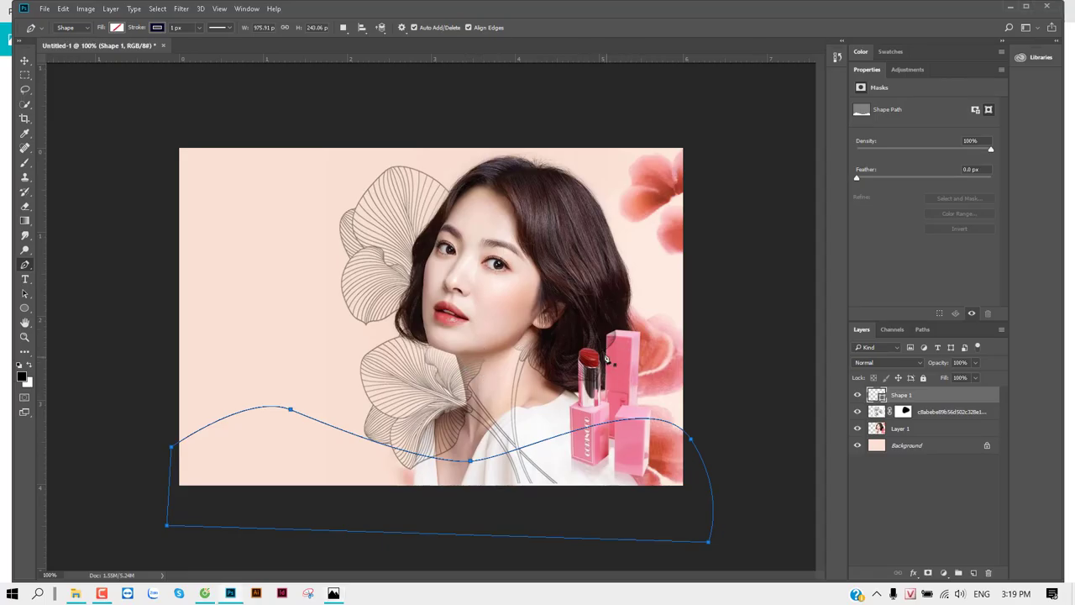
Fill the wave with pink sampled from the lipstick box, checking the reference banner.
left_click(114, 29)
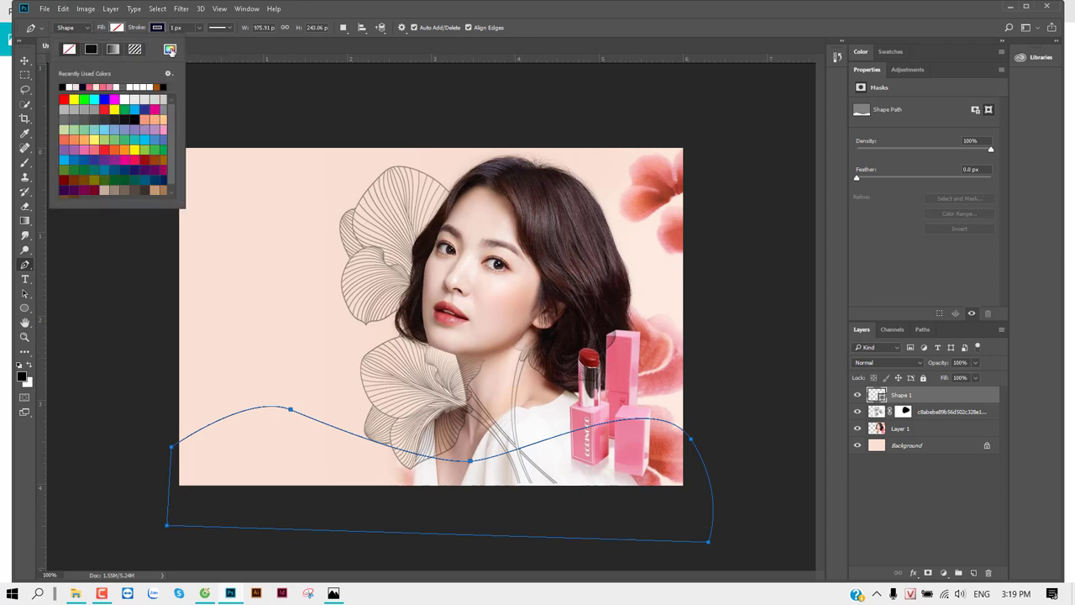
left_click(170, 50)
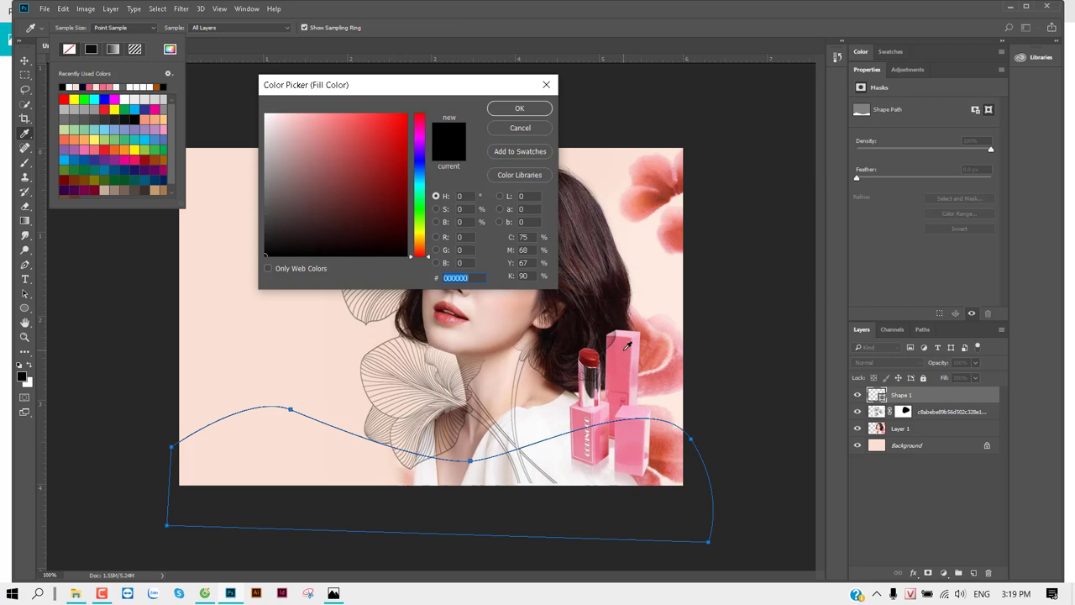
left_click(625, 346)
left_click(522, 108)
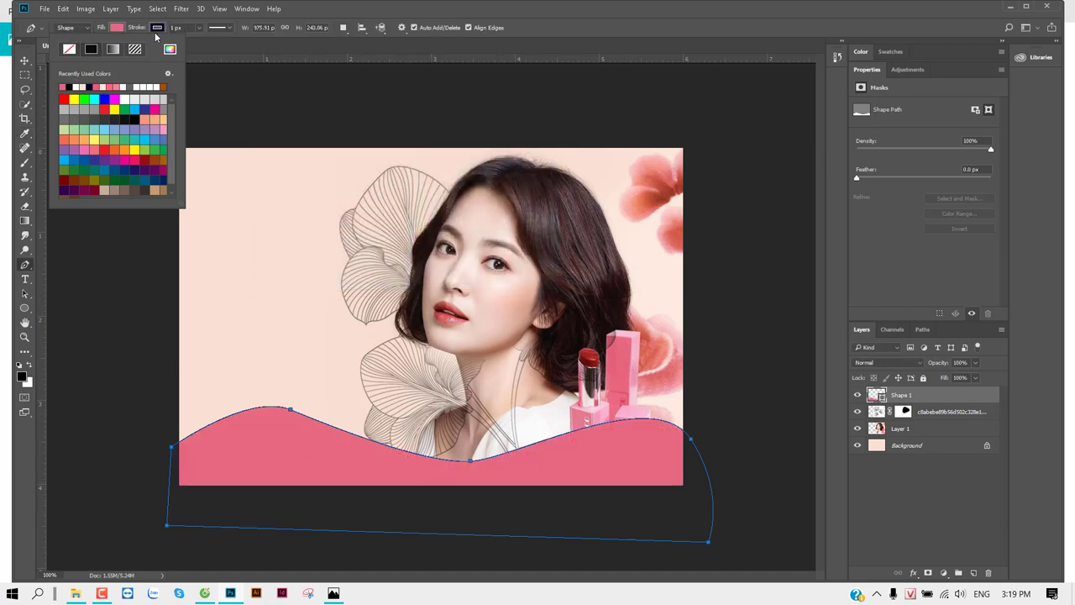
key("alt+Tab")
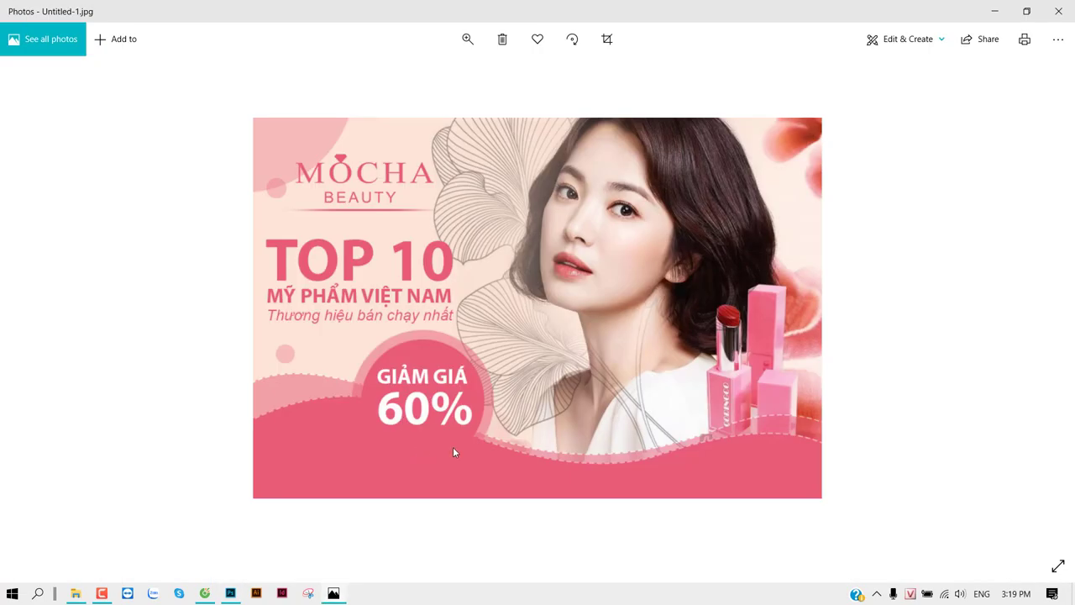
key("alt+Tab")
Give the wave a white, 3 px, dashed stroke.
left_click(157, 27)
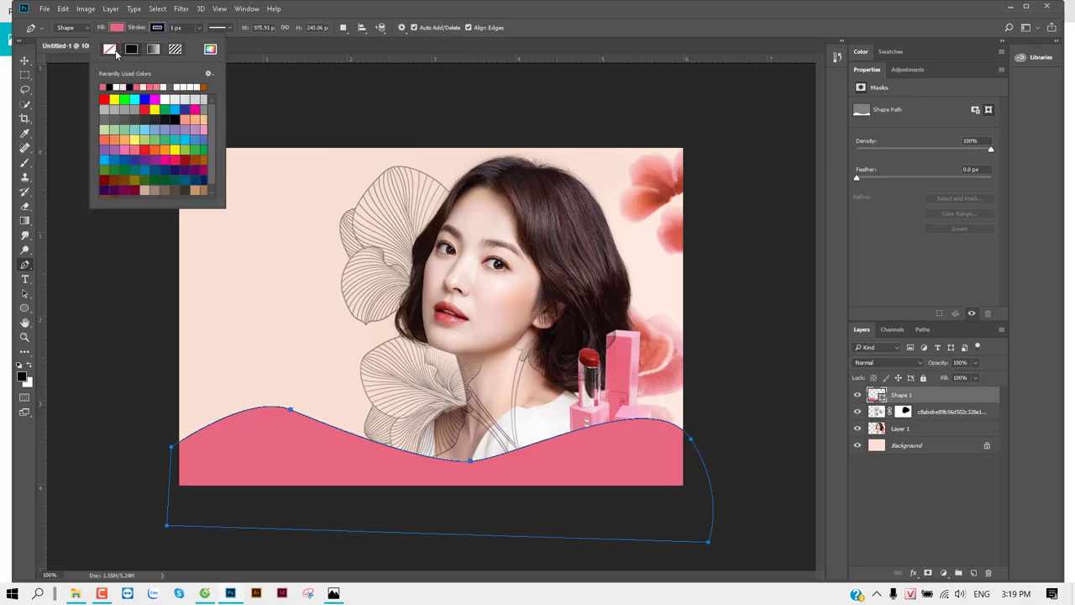
left_click(118, 86)
left_click(189, 28)
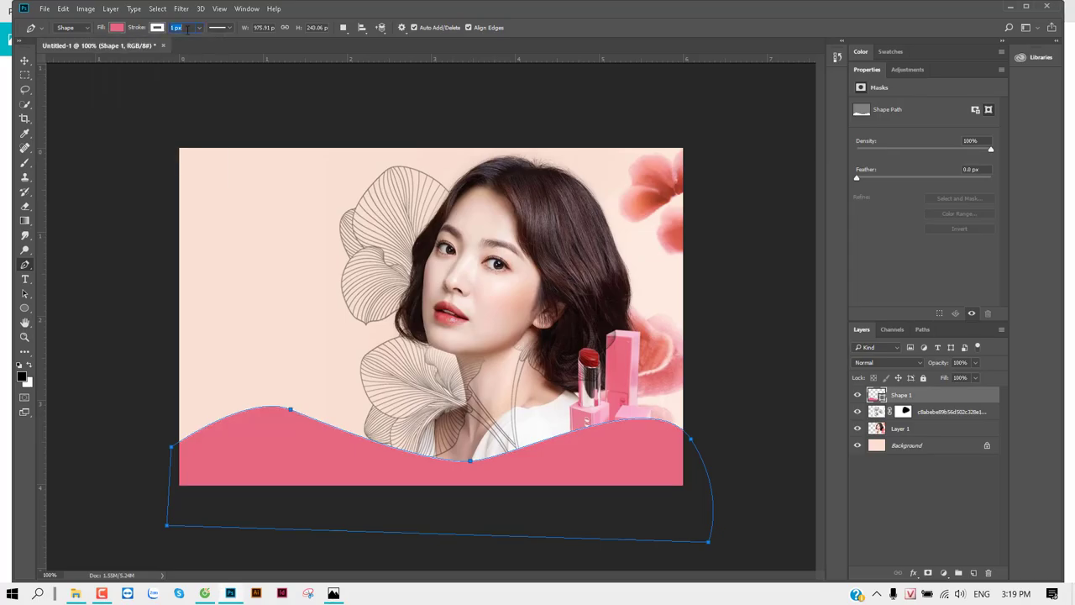
type("3")
key("Return")
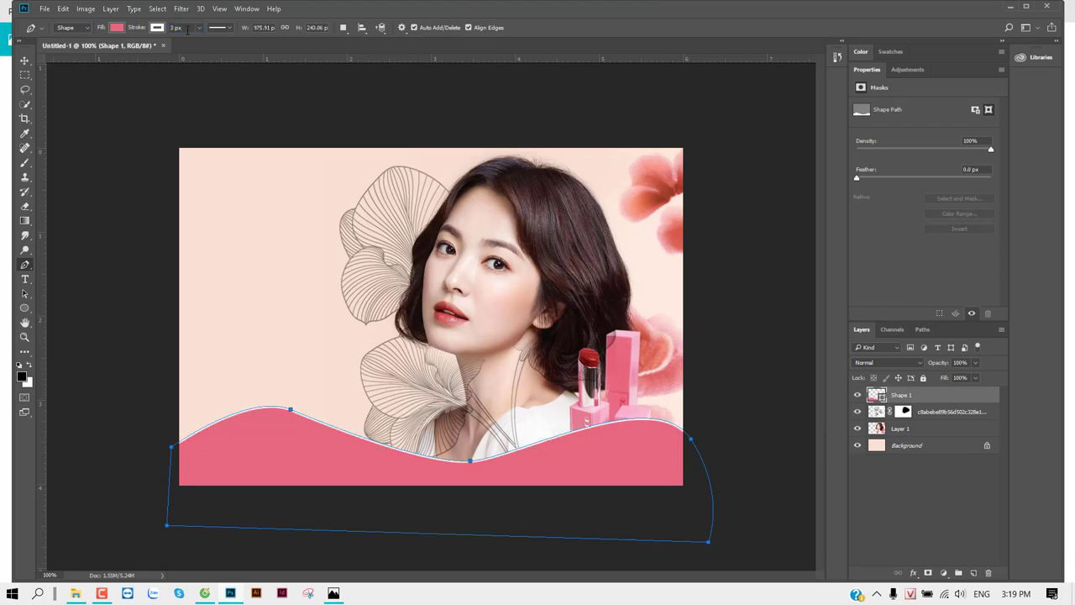
left_click(220, 27)
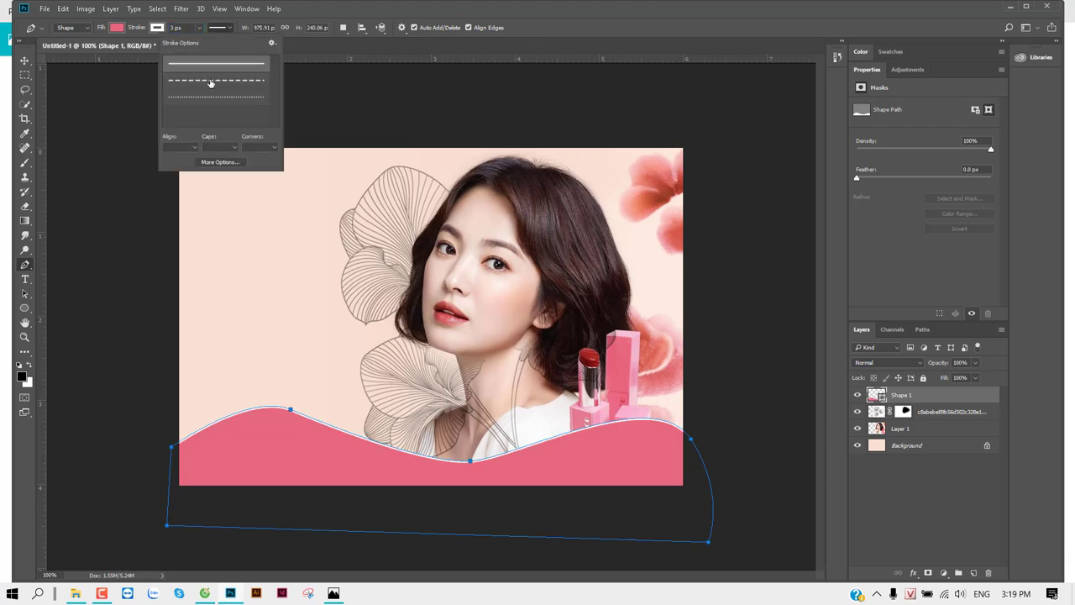
left_click(210, 80)
left_click(26, 61)
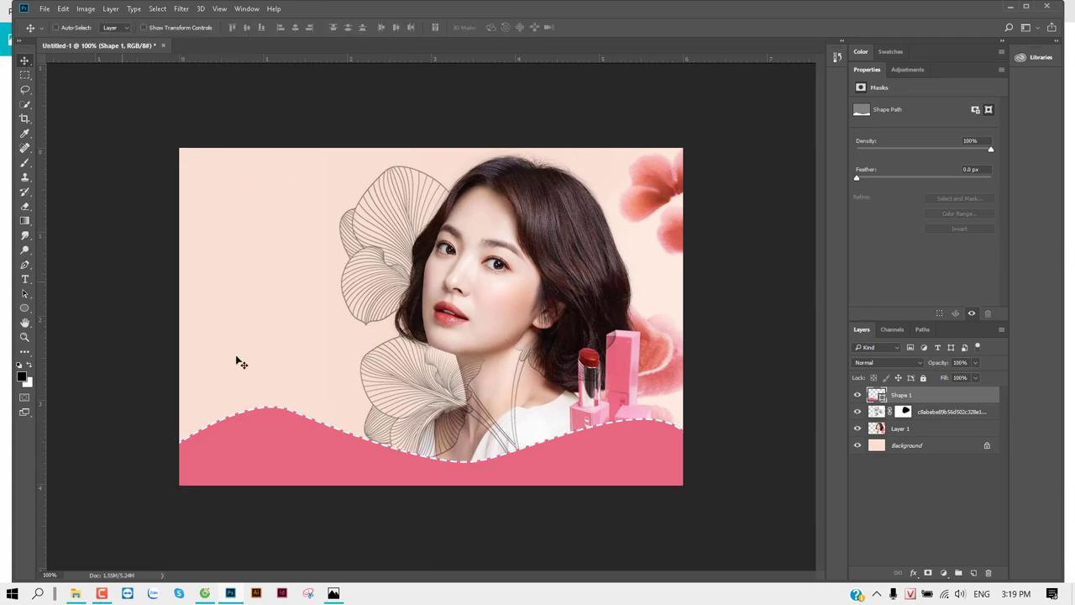
scroll(384, 427, "up", 1)
Reshape the wave's crest and drag the bottom anchor's handle right to smooth the dip.
scroll(408, 337, "down", 1)
key("p")
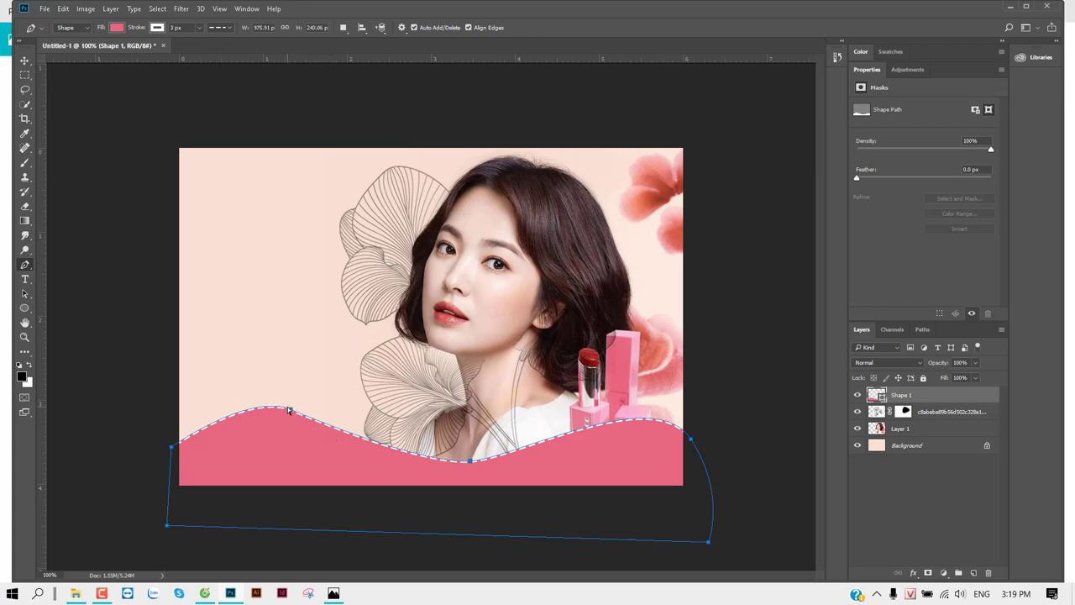
left_click_drag(248, 394, 237, 399)
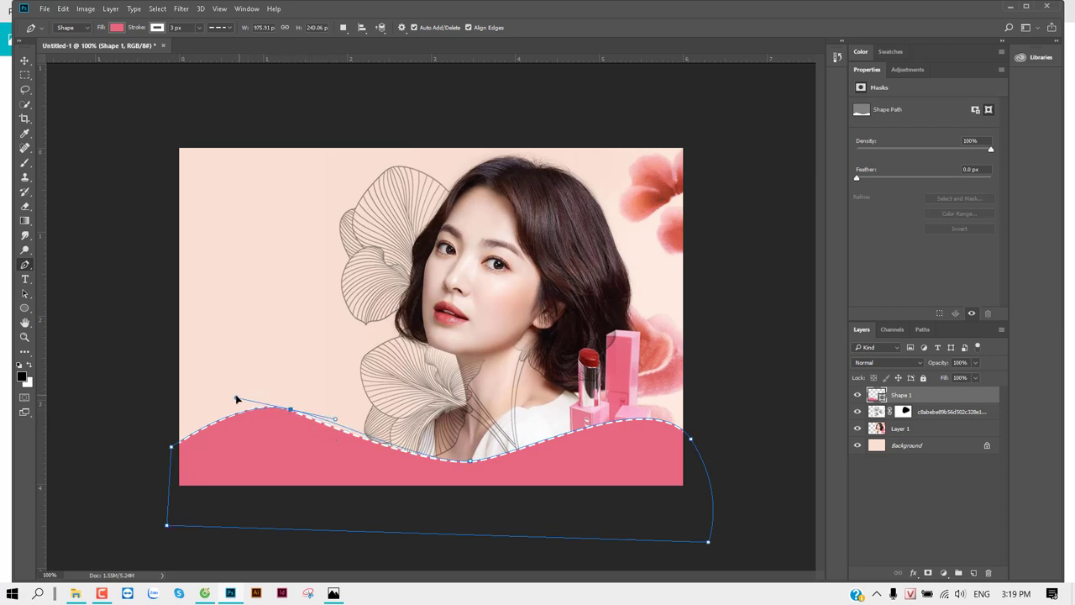
left_click(469, 461, "ctrl")
left_click_drag(514, 460, 550, 460)
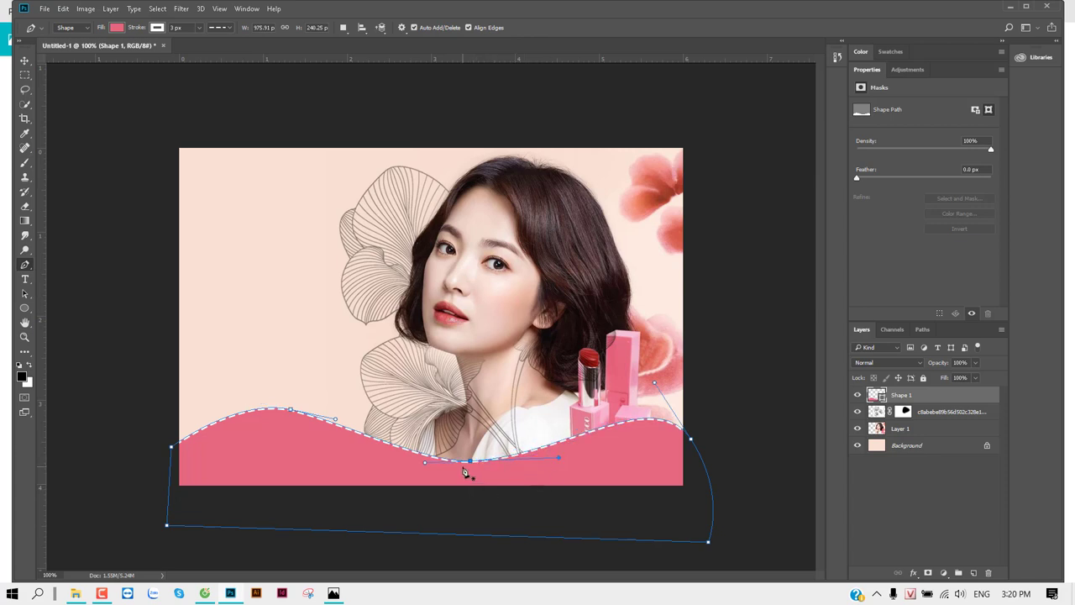
key("v")
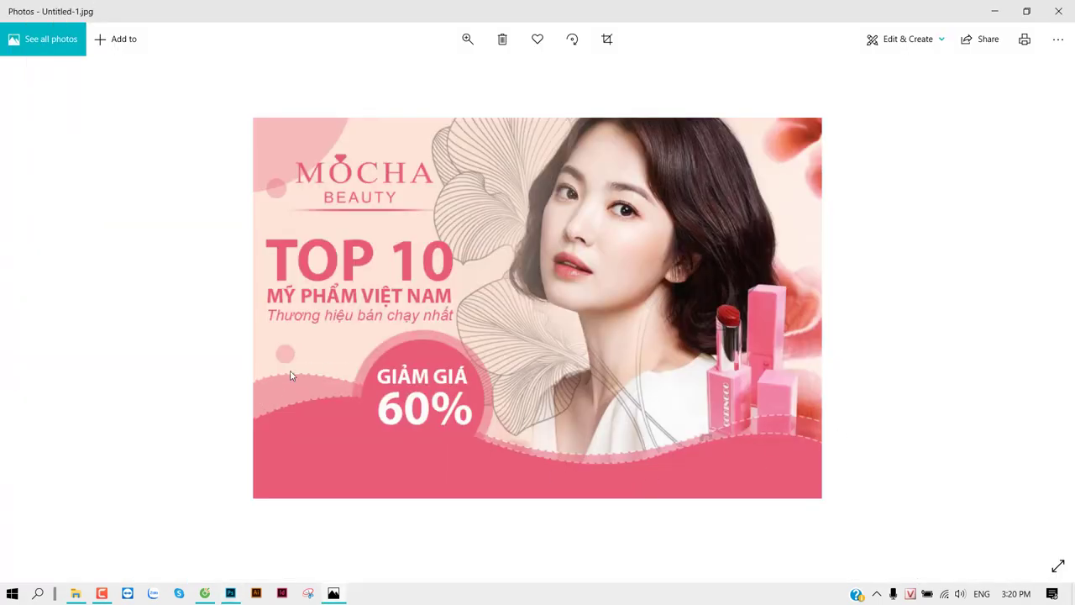
key("alt+Tab")
Draw a second closed wave shape above the first, its corners extending below the canvas.
key("p")
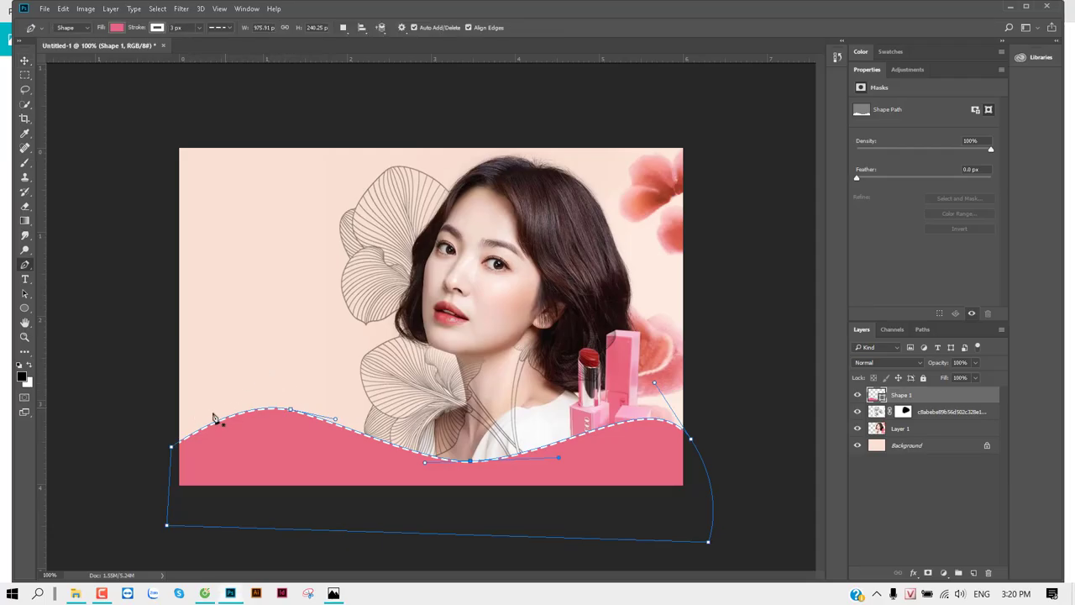
left_click(165, 424)
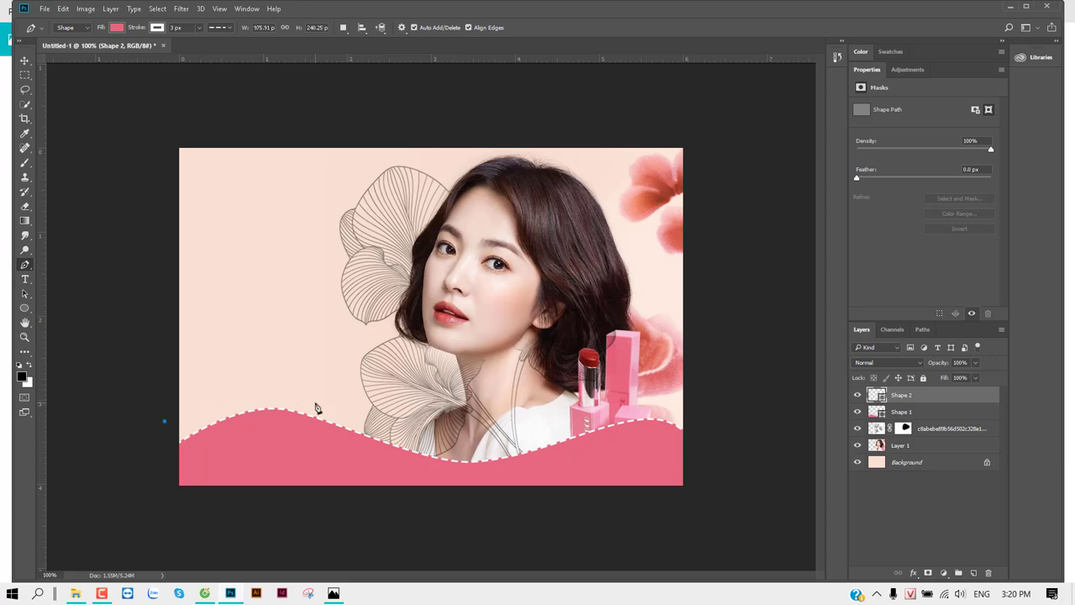
left_click_drag(322, 411, 374, 435)
left_click(403, 454)
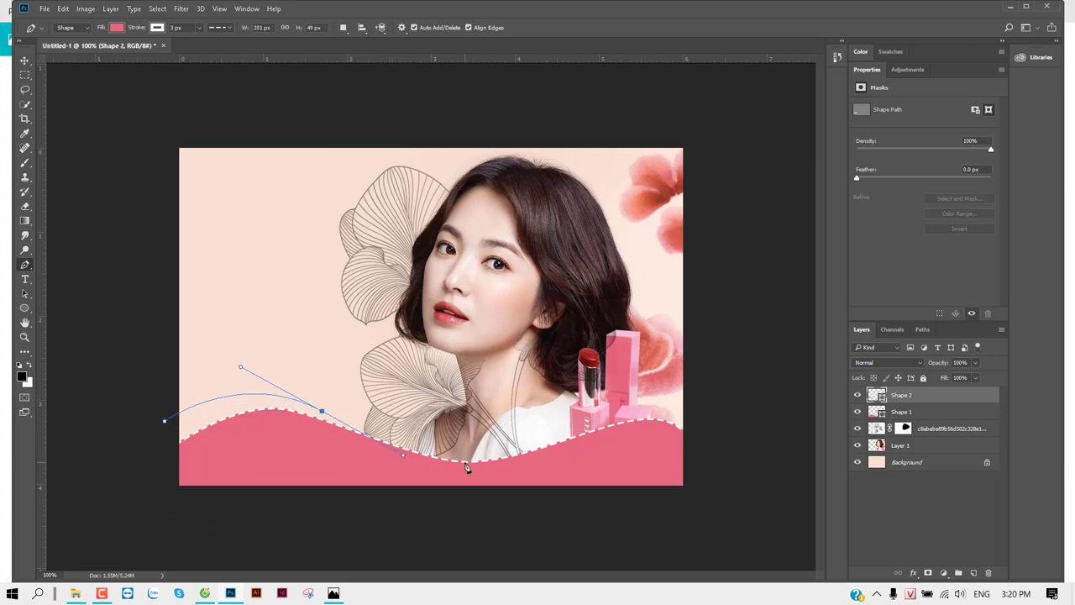
left_click_drag(466, 456, 484, 456)
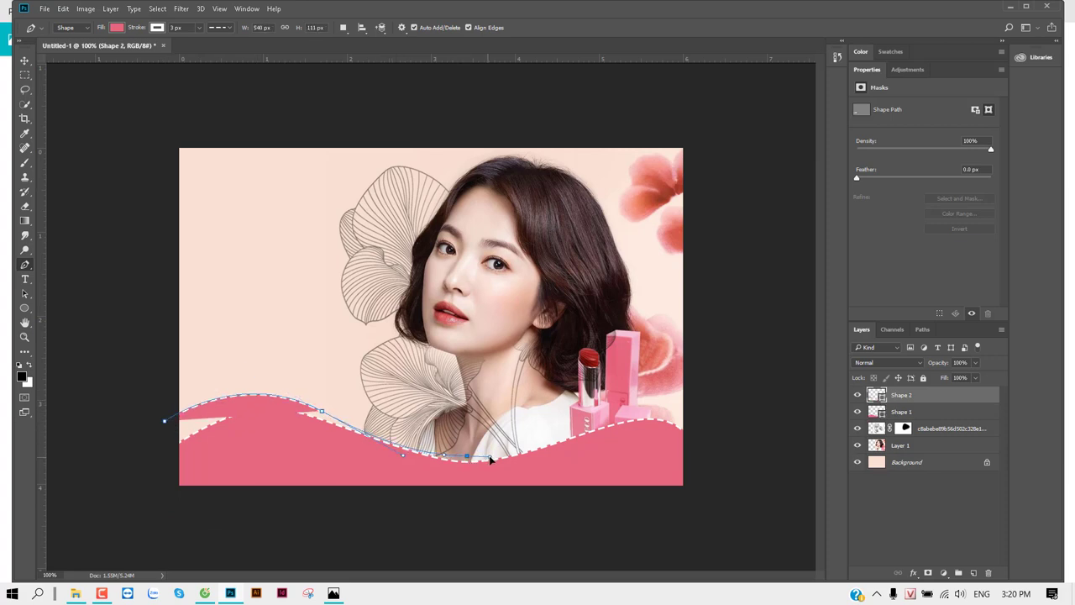
left_click_drag(660, 399, 697, 415)
left_click(701, 427)
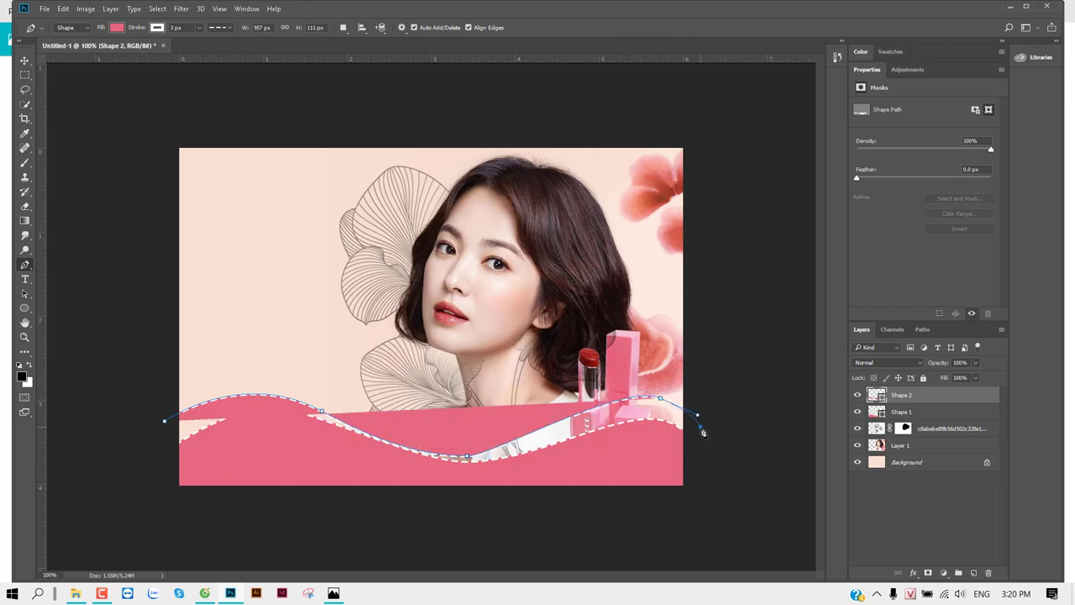
left_click(709, 526)
left_click(162, 512)
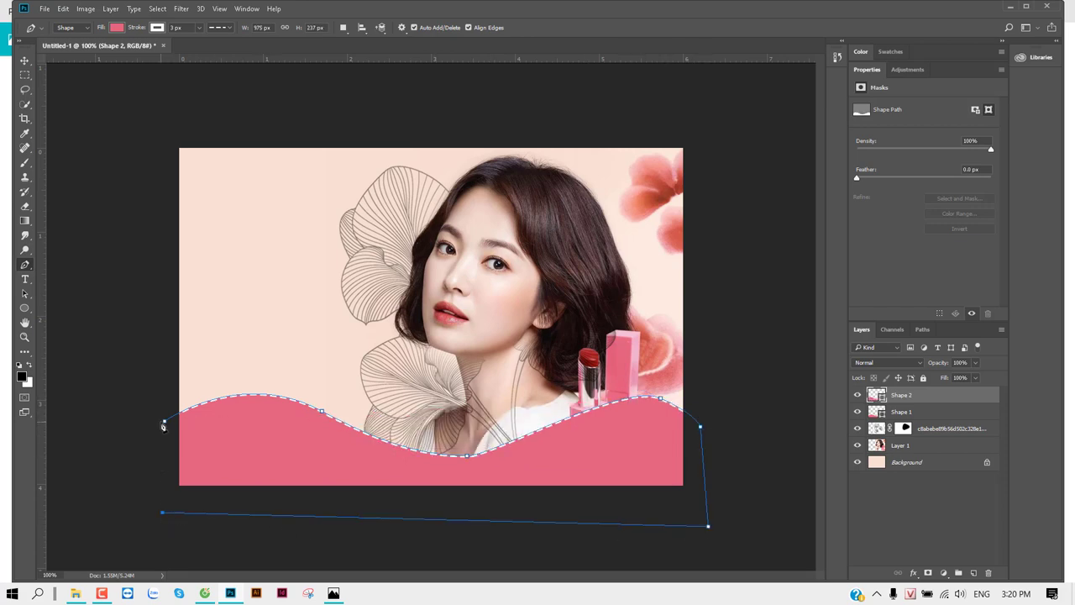
left_click(165, 422)
left_click(24, 61)
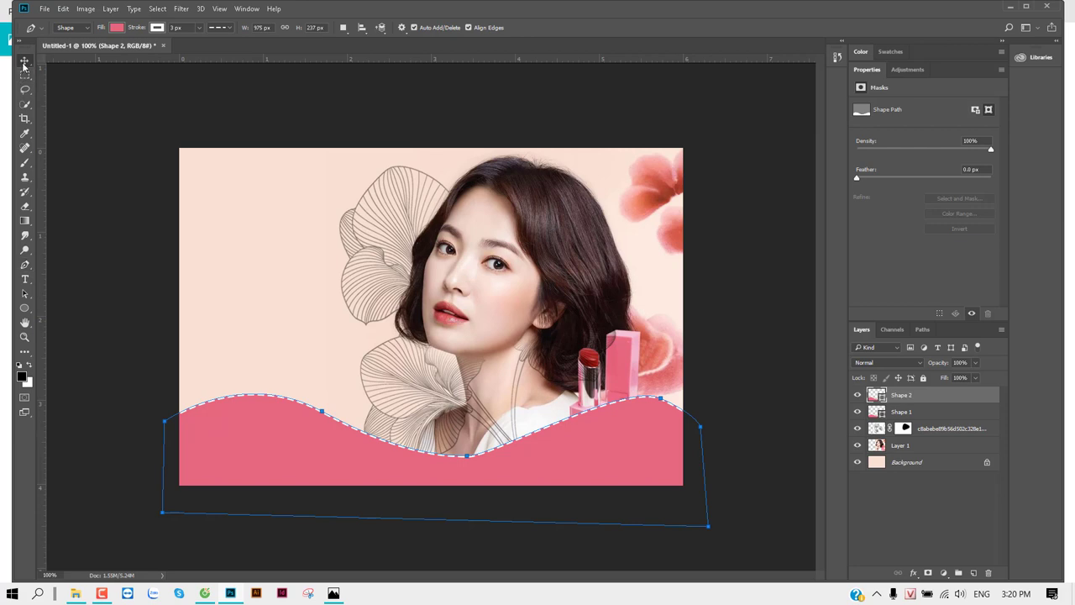
Set the second wave to 50% opacity, compare with the reference, then select Layer 1.
key("5")
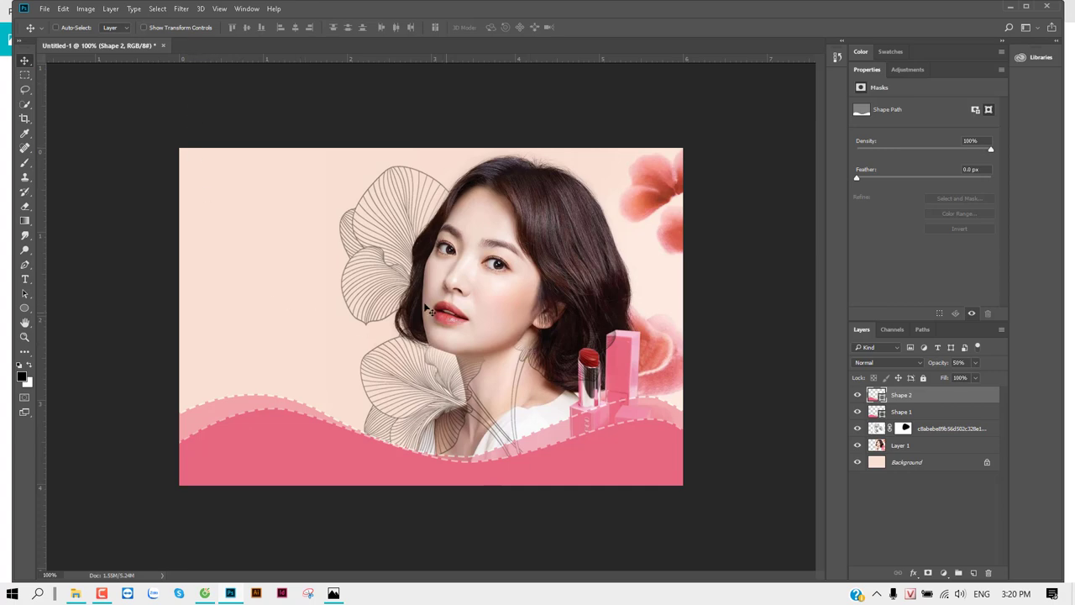
key("alt+Tab")
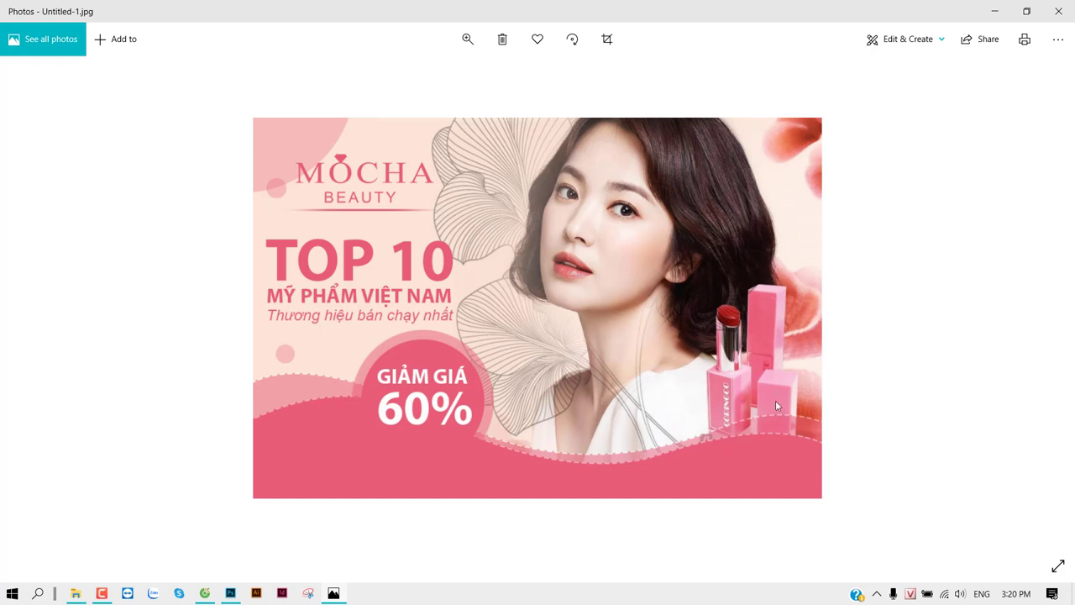
key("alt+Tab")
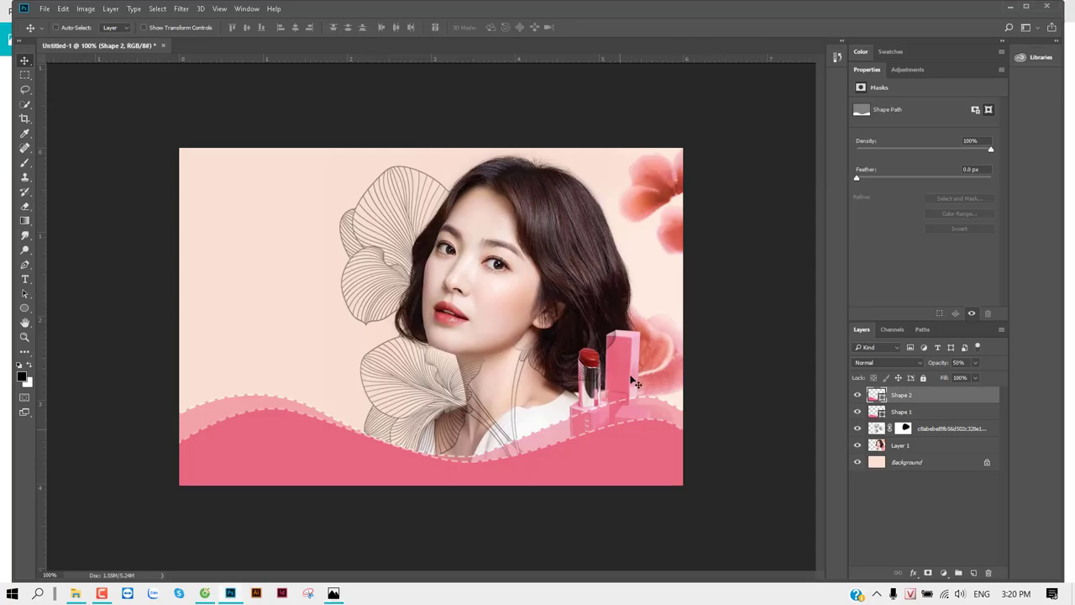
right_click(523, 268)
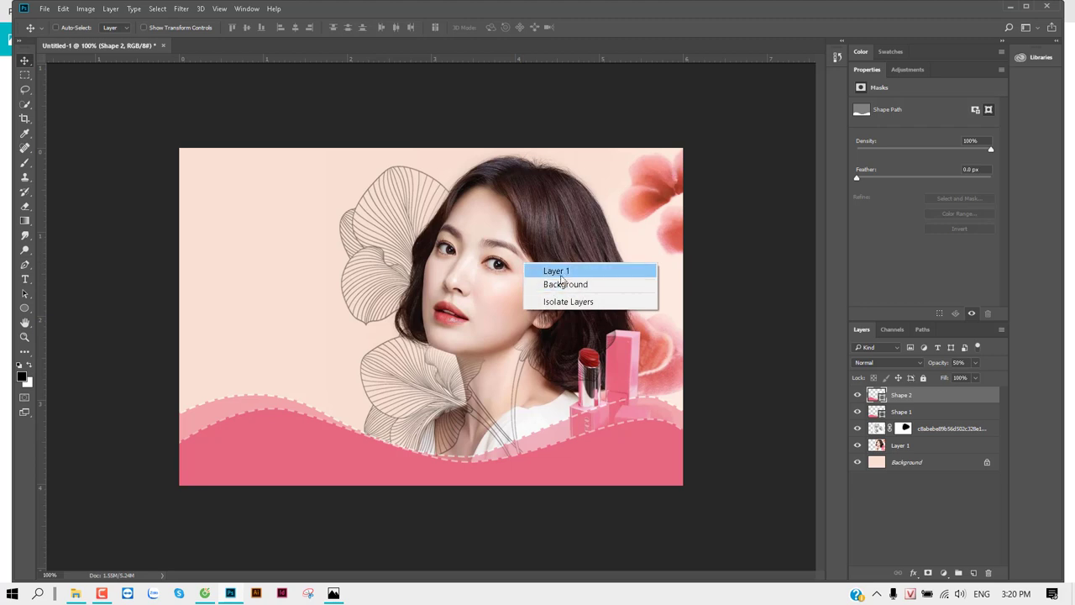
left_click(556, 270)
Select the photo layer with Layer 1, move it up and right, and scale it down slightly.
left_click(950, 429, "shift")
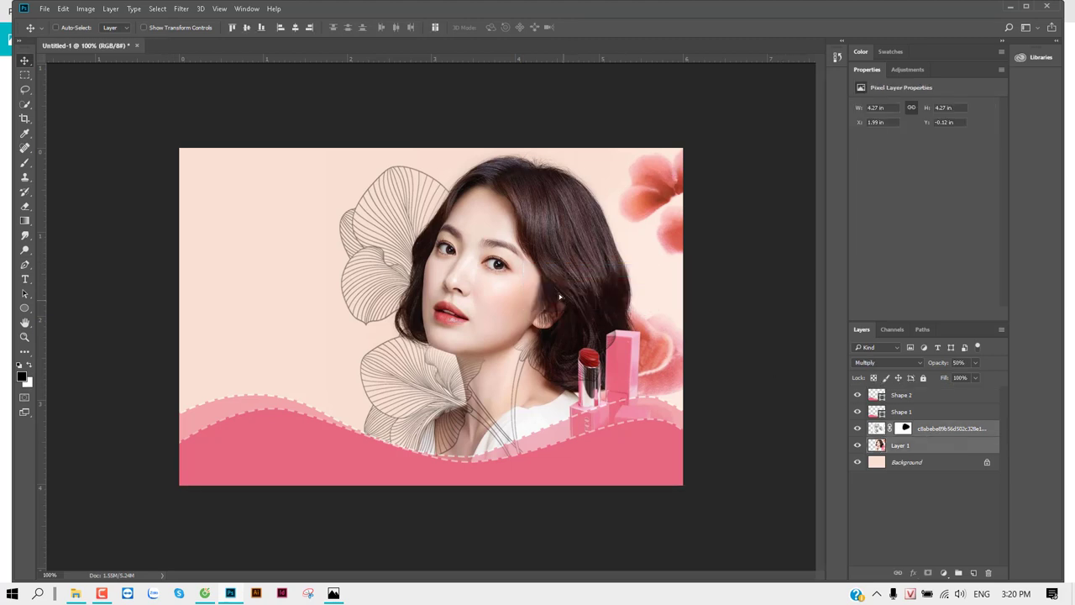
left_click_drag(562, 296, 565, 273)
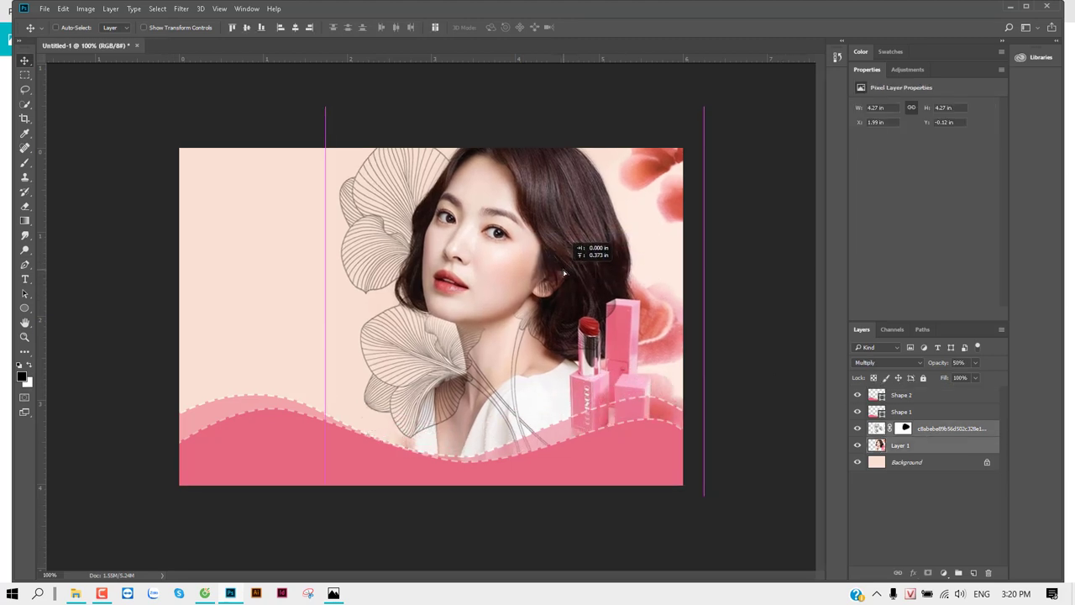
left_click_drag(565, 273, 548, 270)
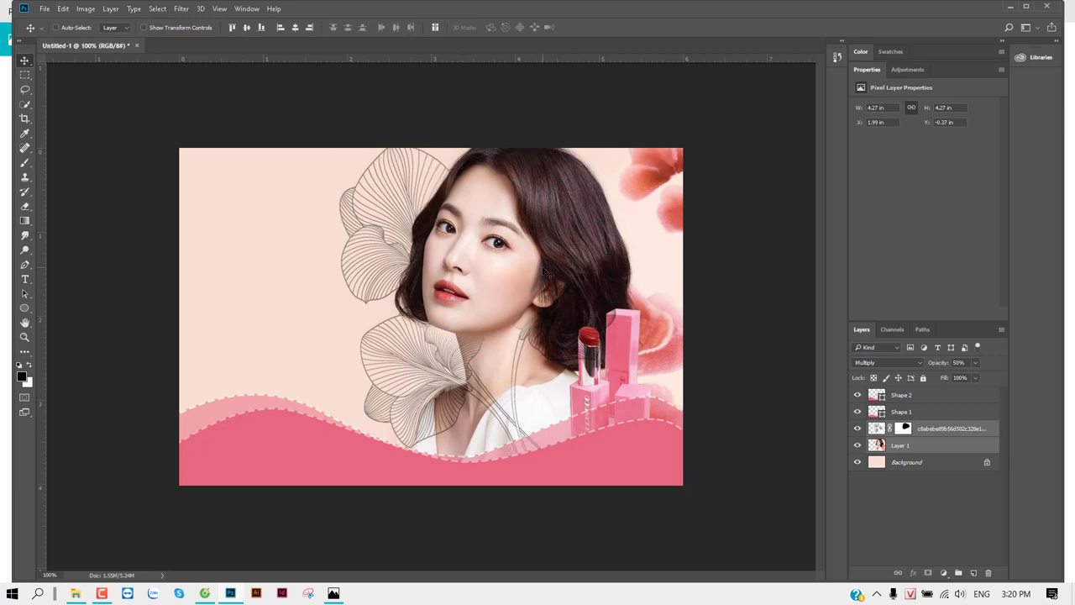
key("ctrl+t")
left_click_drag(324, 115, 343, 133)
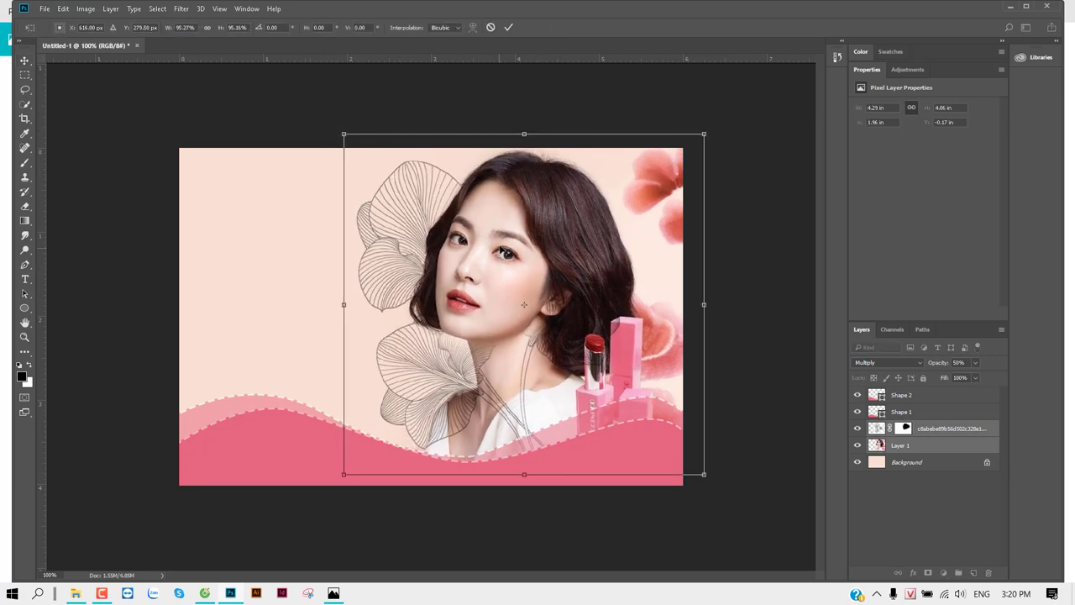
key("Return")
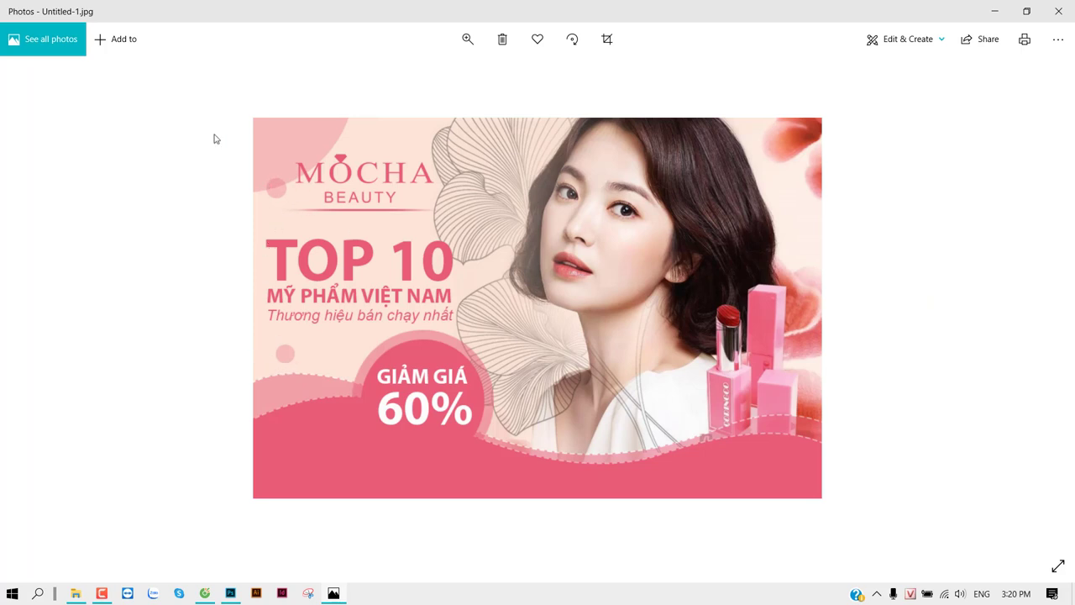
key("alt+Tab")
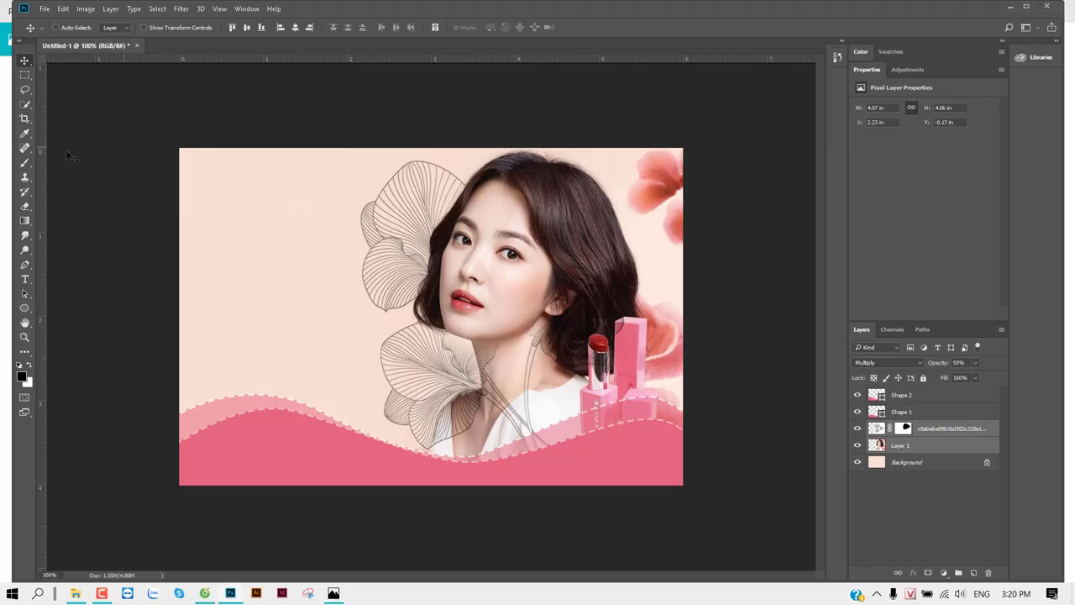
Make a circular selection at the top-left corner and sample the wave pink as foreground colour.
left_click(22, 307)
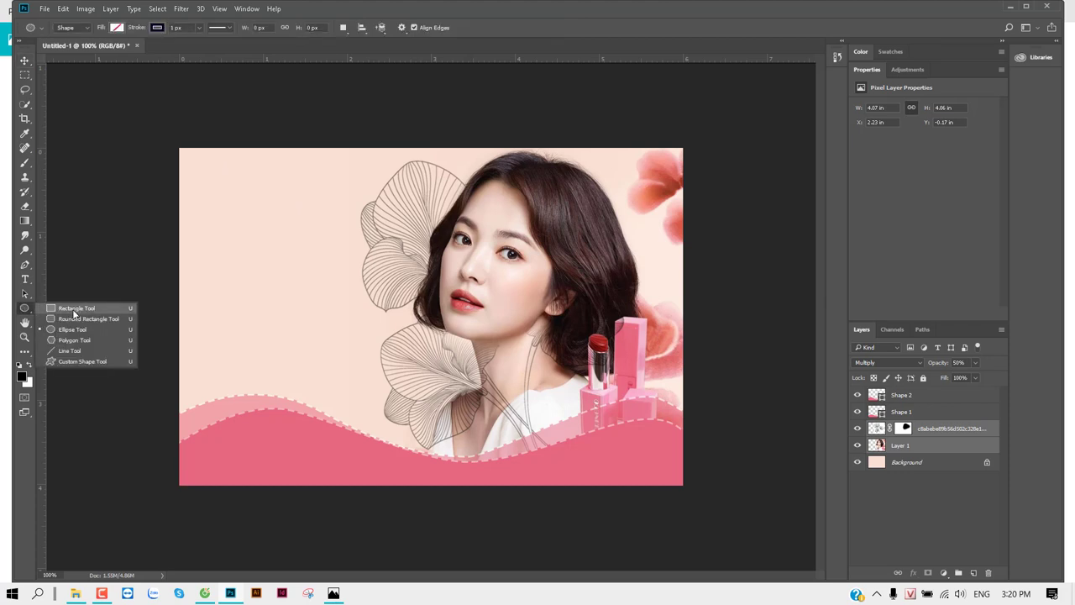
left_click(84, 328)
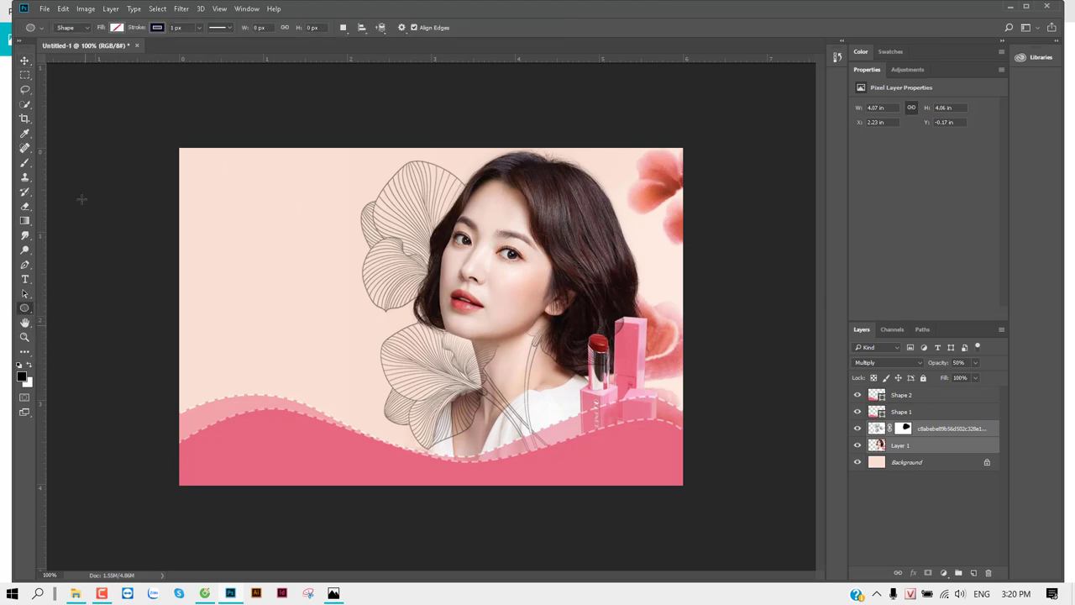
left_click(26, 75)
left_click(61, 87)
mouse_move(118, 92)
left_mouse_down()
mouse_move(336, 267)
mouse_move(307, 240)
left_mouse_up()
left_click(325, 313)
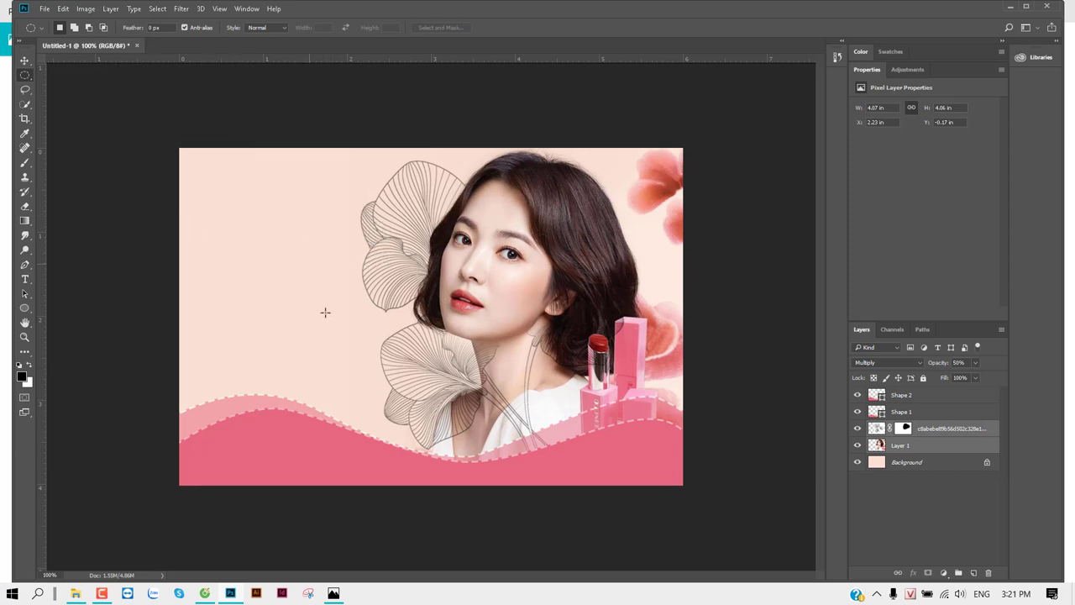
key("i")
left_click(275, 455)
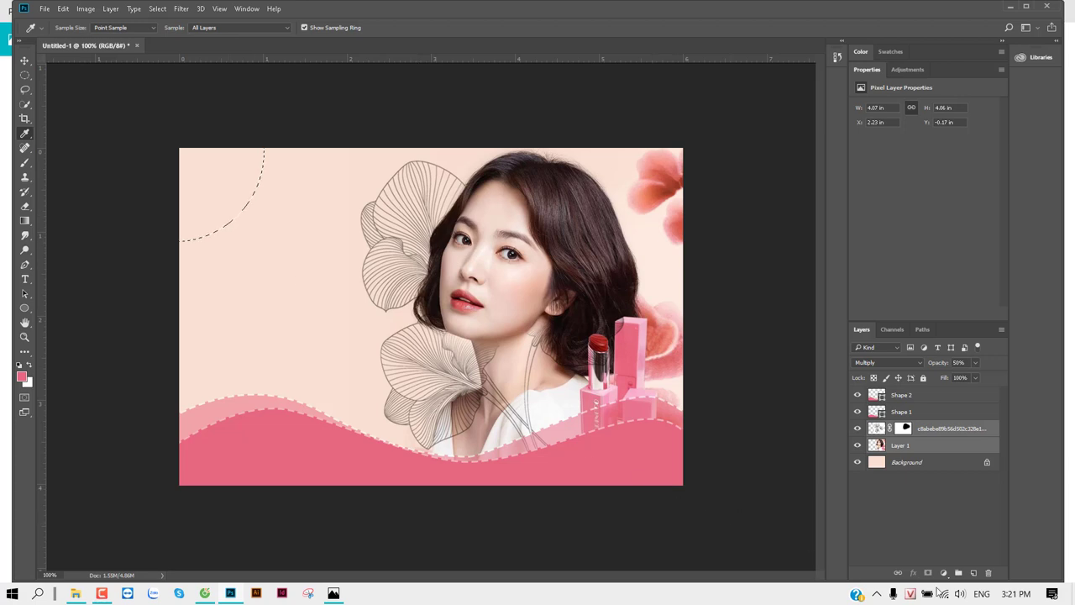
Fill the corner circle with pink on a new layer and fade it to 30% opacity.
left_click(974, 575)
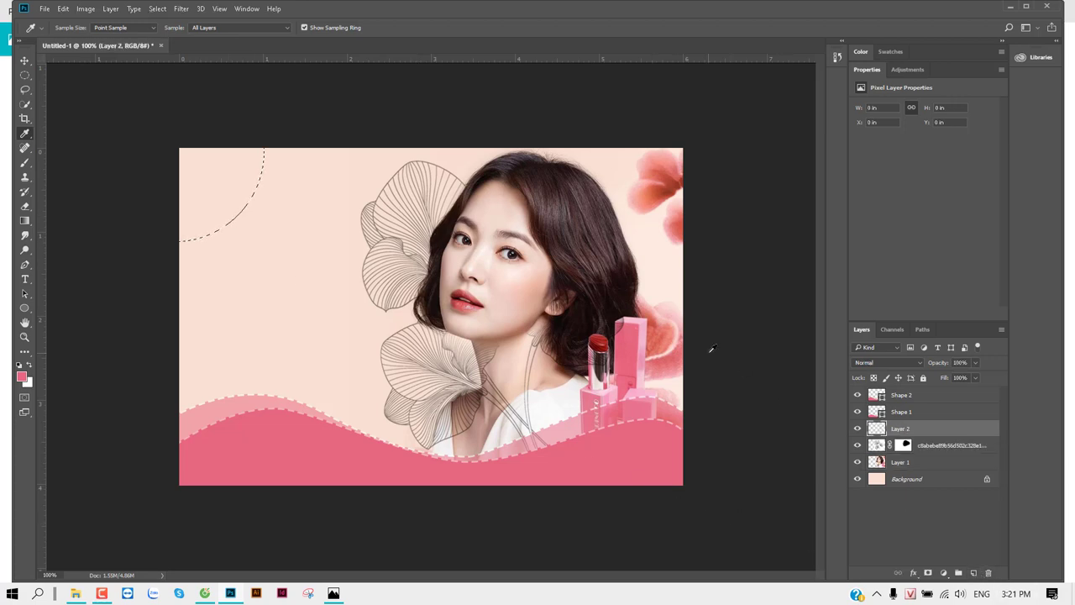
key("alt+BackSpace")
key("ctrl+d")
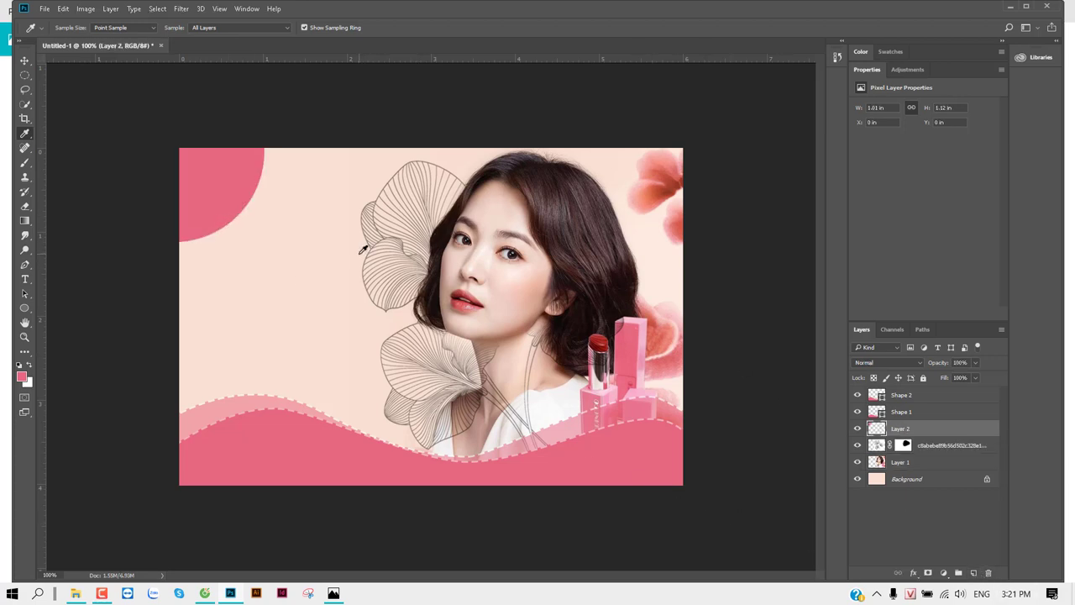
key("3")
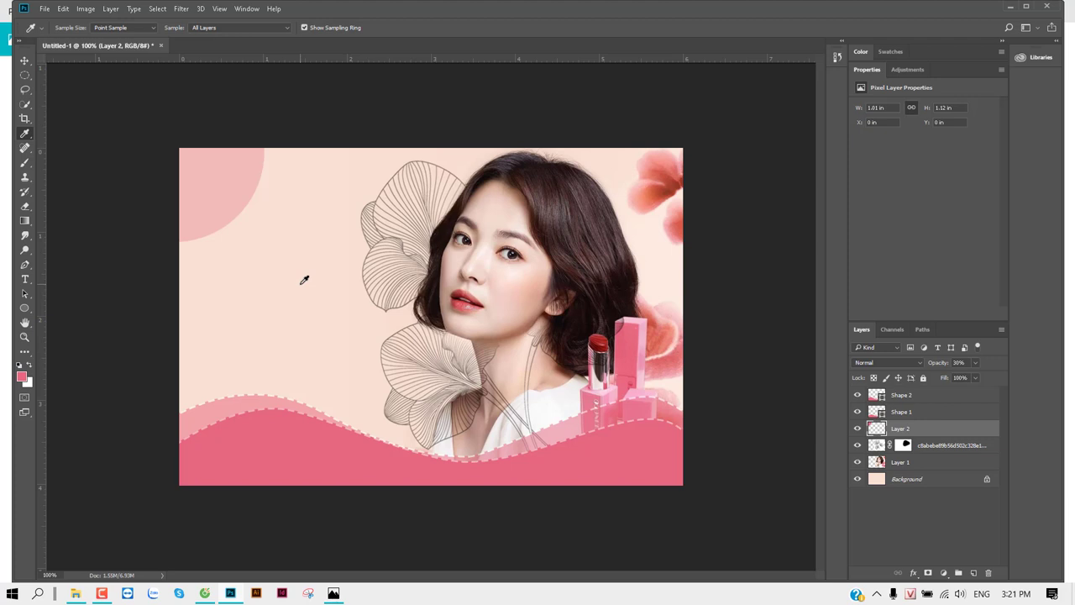
Add a small pink dot below the corner circle on a new layer at 50% opacity.
key("l")
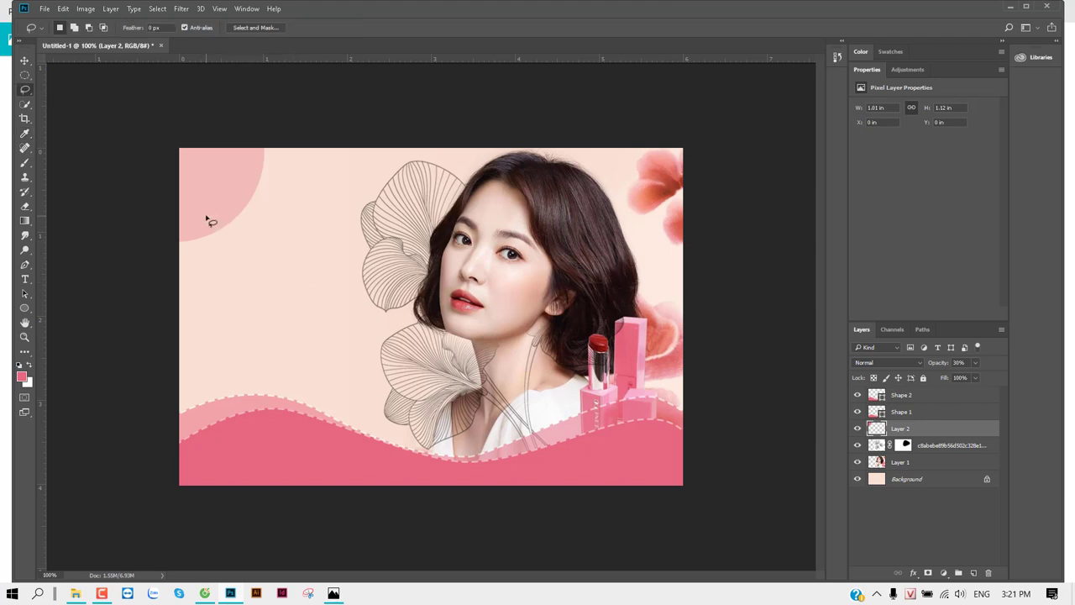
key("m")
left_click_drag(203, 220, 228, 246)
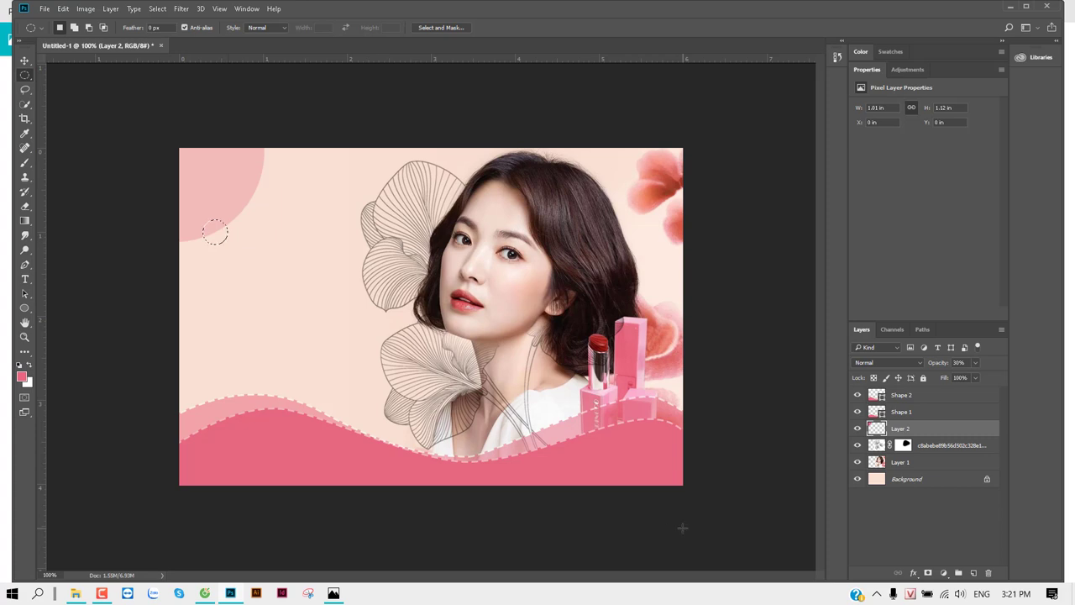
key("ctrl+shift+alt+n")
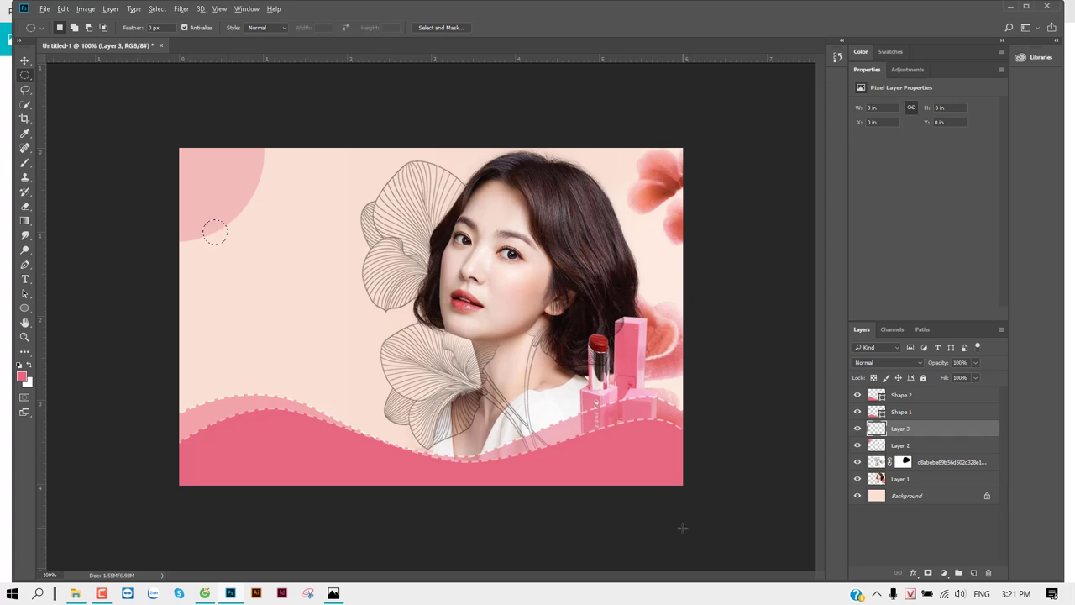
key("alt")
key("alt+BackSpace")
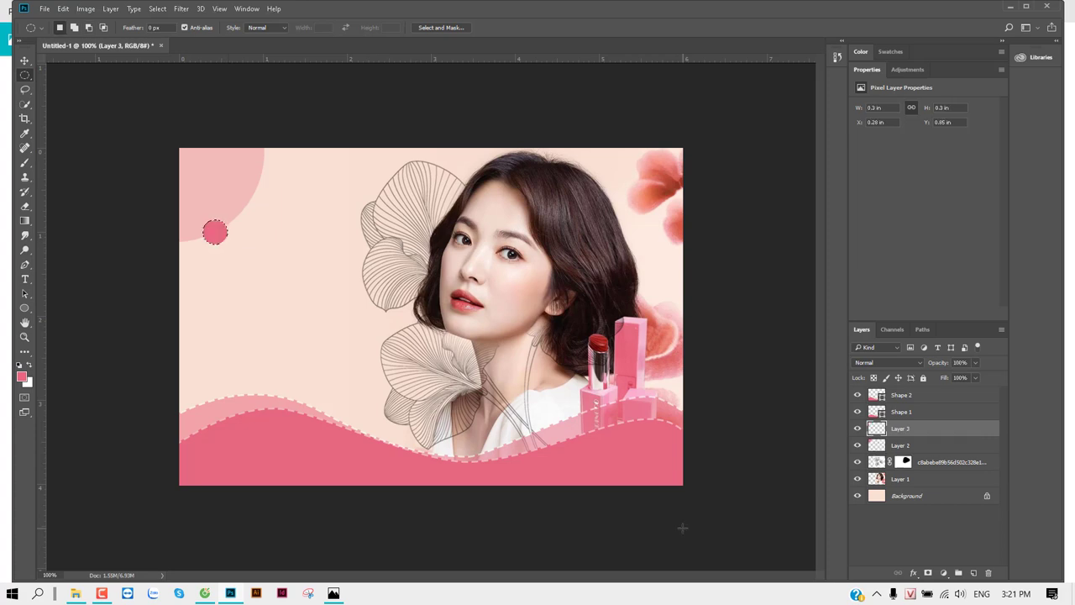
key("5")
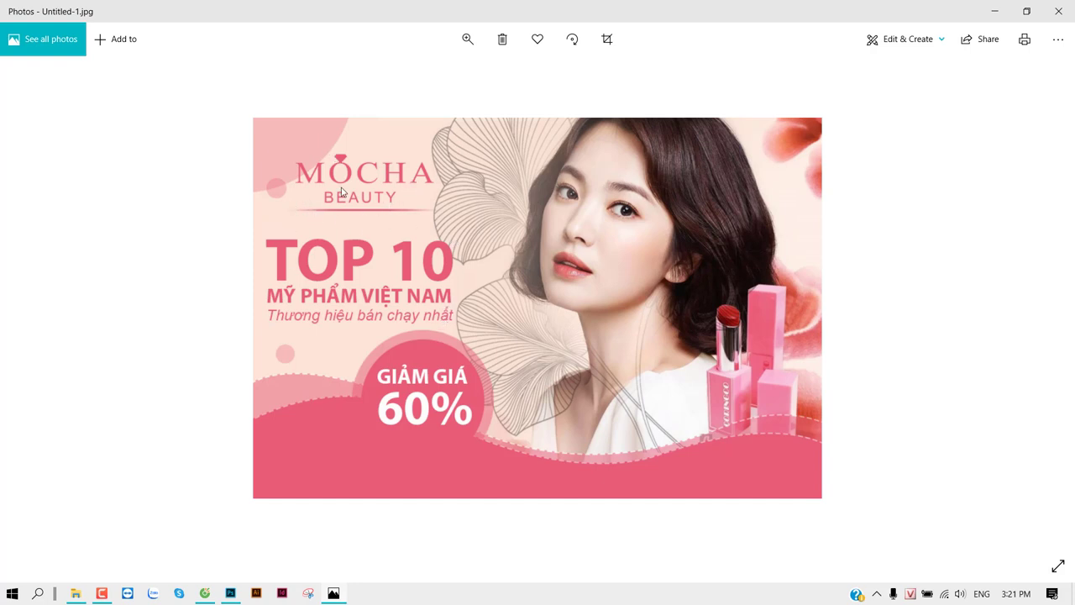
Drag logo.png from File Explorer onto the banner canvas to place it.
key("alt+Tab")
key("v")
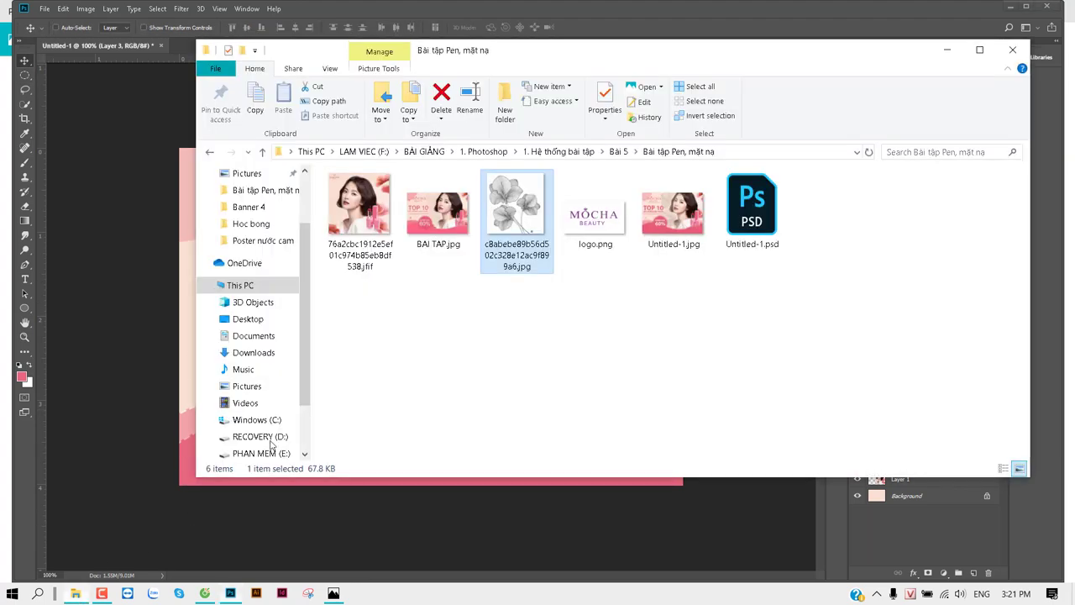
left_click(74, 594)
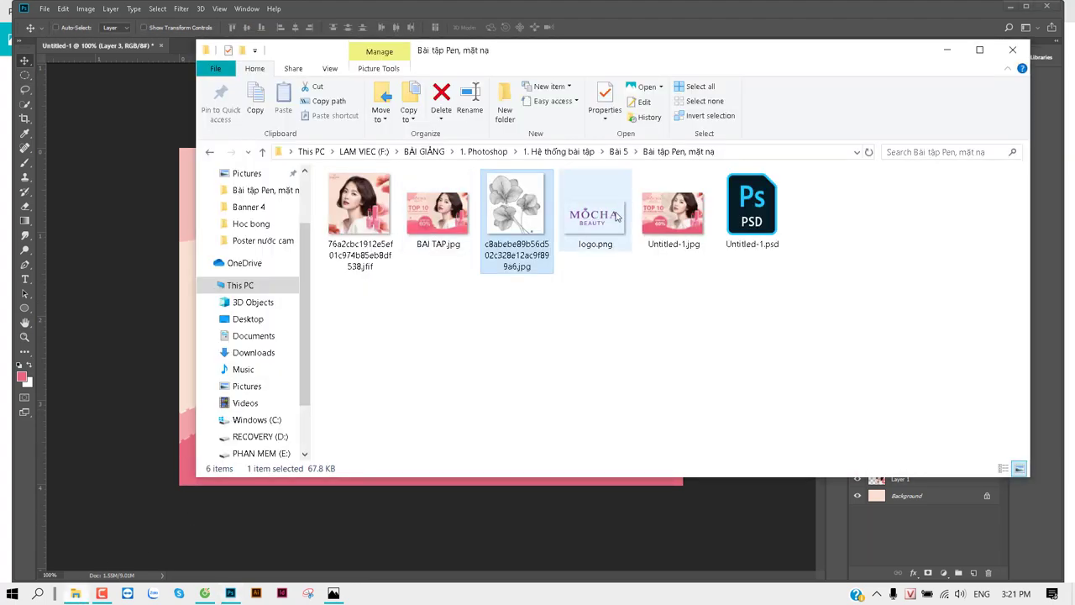
left_click_drag(517, 210, 150, 280)
Shrink the placed logo to about 28% and commit it in the top-left corner.
key("Return")
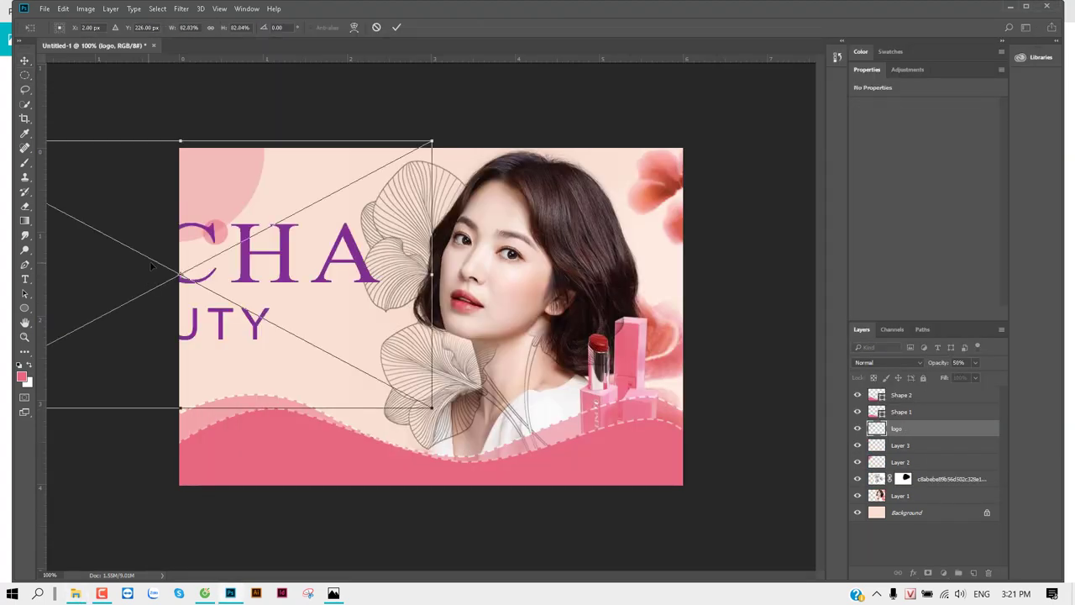
left_click_drag(672, 158, 338, 335)
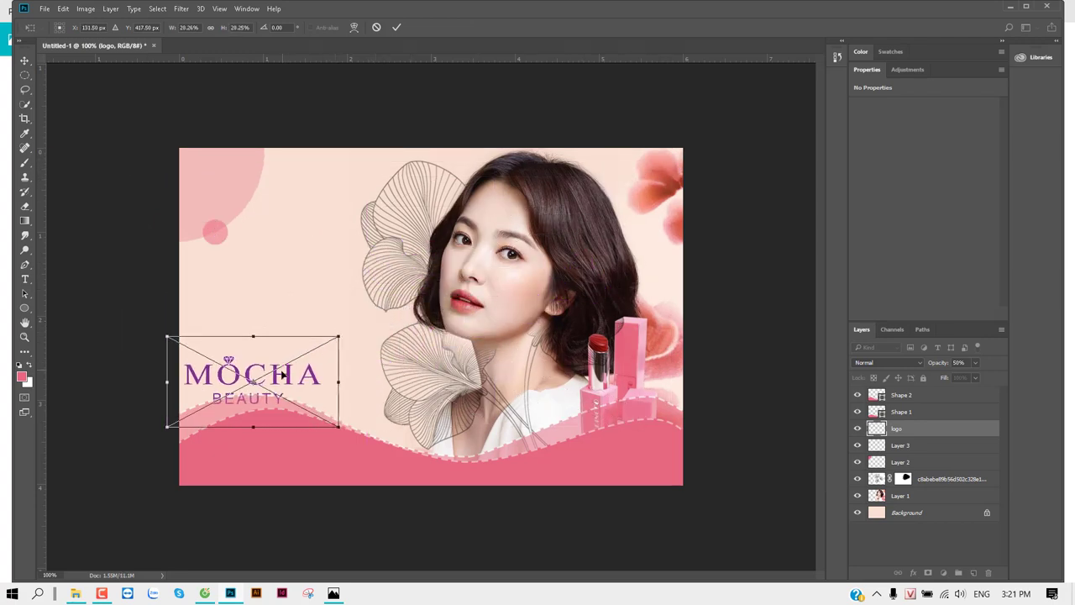
left_click_drag(281, 375, 310, 202)
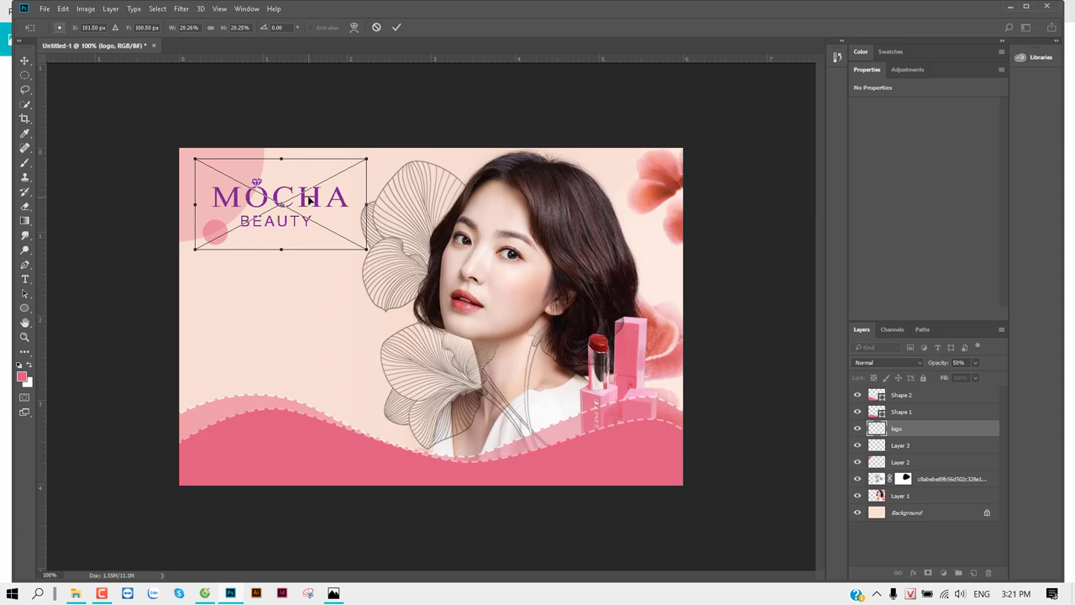
key("Return")
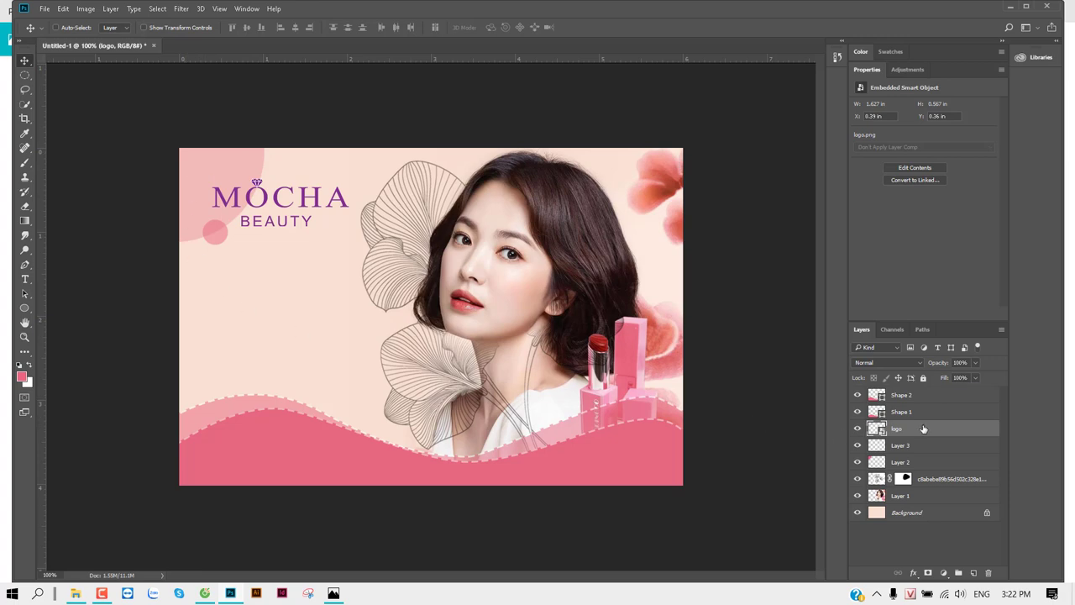
Rasterize the logo layer, lock its transparent pixels and fill it with the wave pink.
right_click(950, 430)
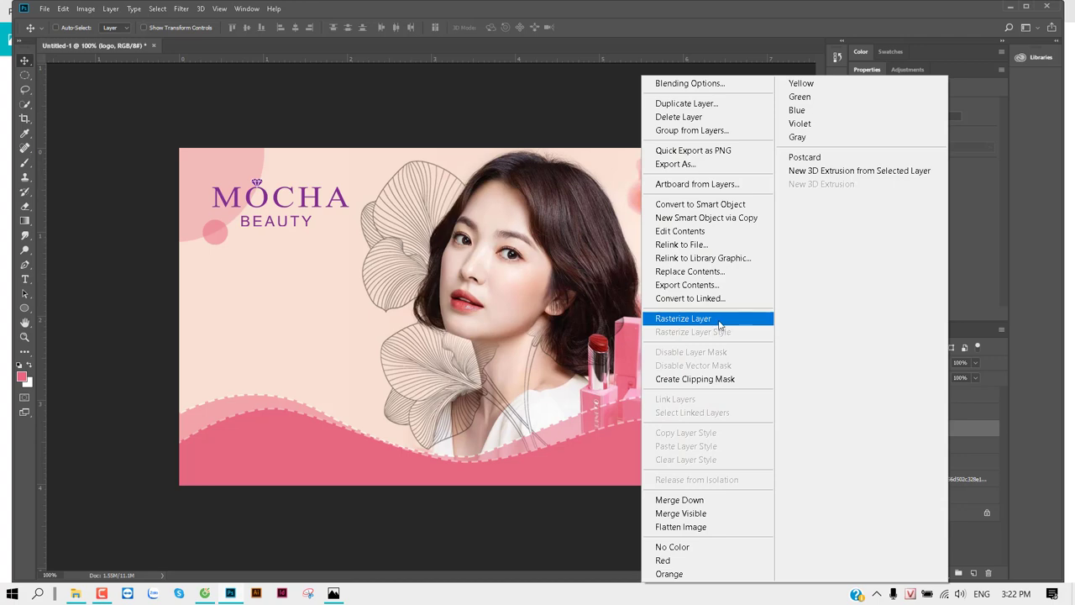
left_click(719, 319)
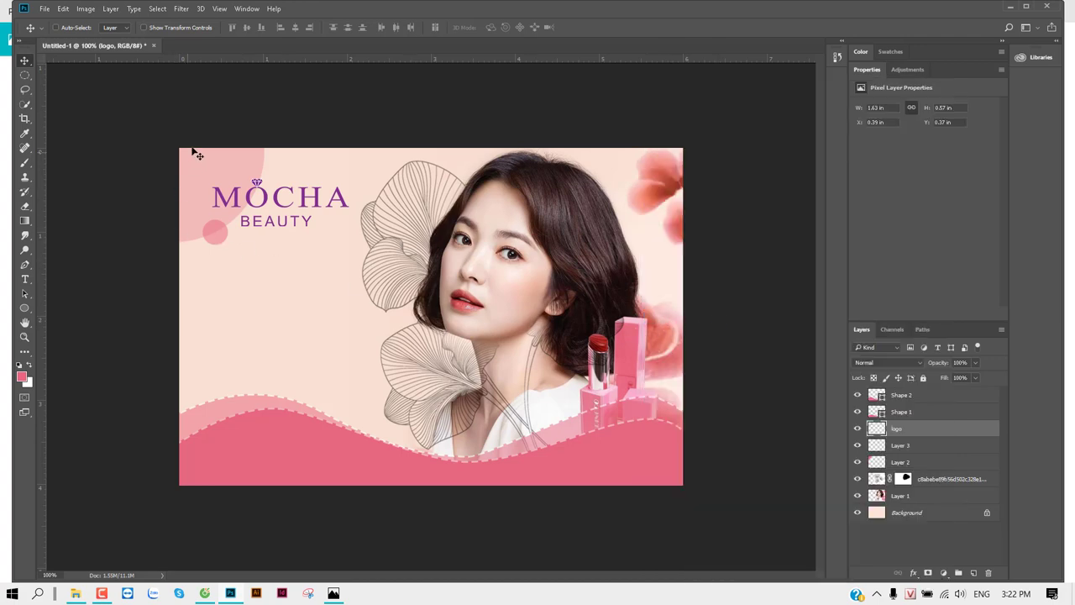
right_click(916, 429)
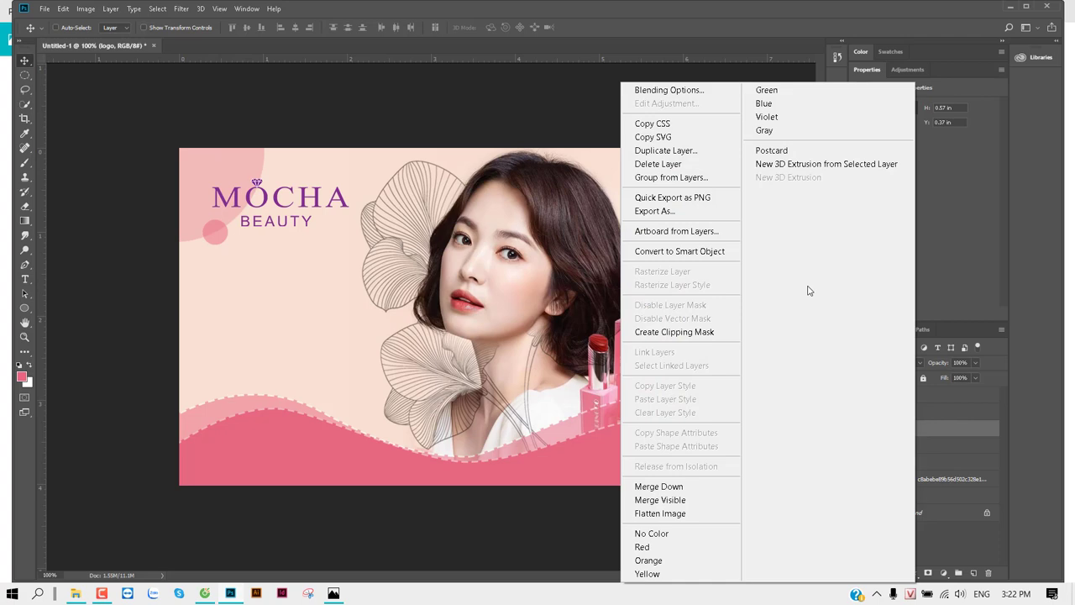
left_click(676, 91)
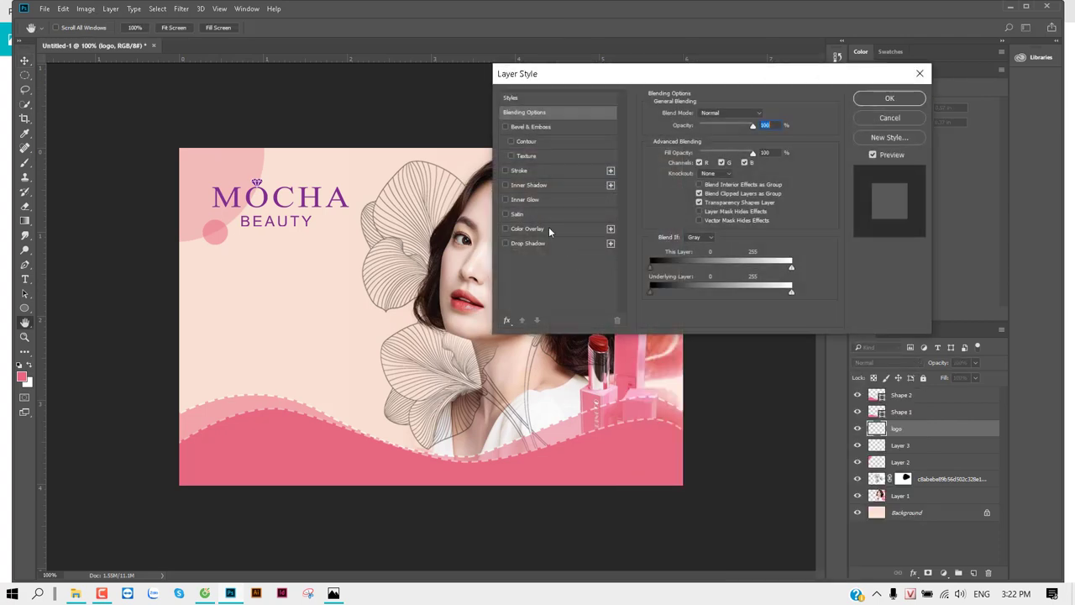
left_click(546, 228)
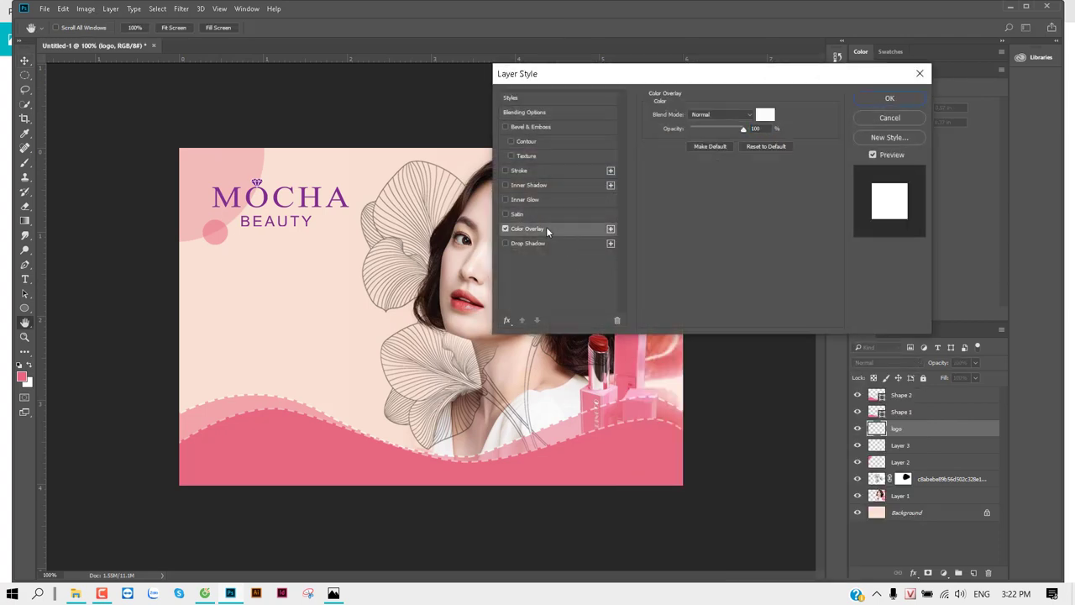
left_click(763, 114)
left_click(318, 442)
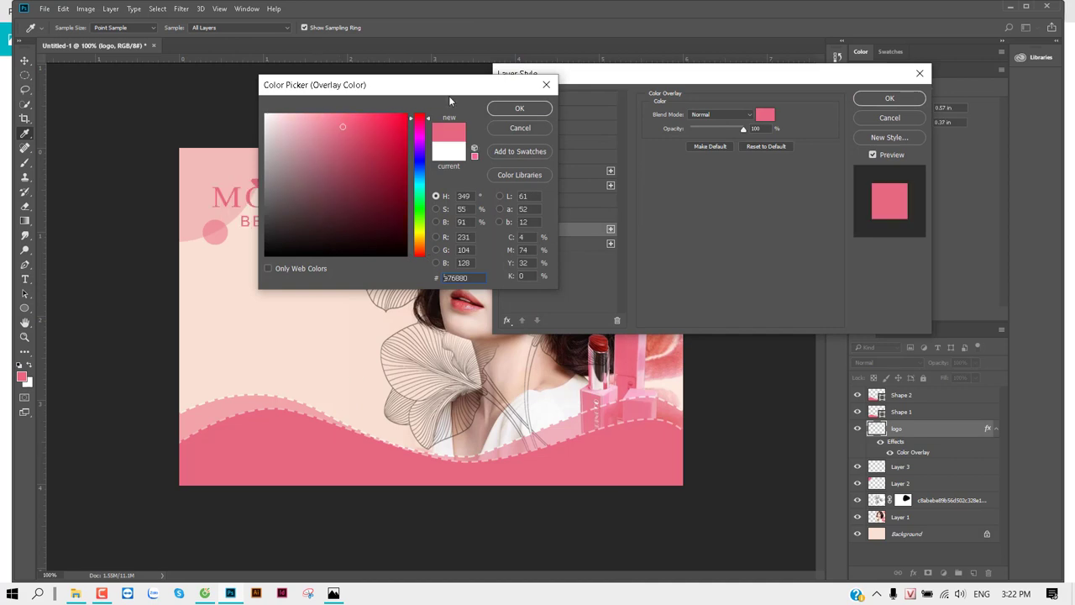
left_click(521, 109)
left_click(889, 98)
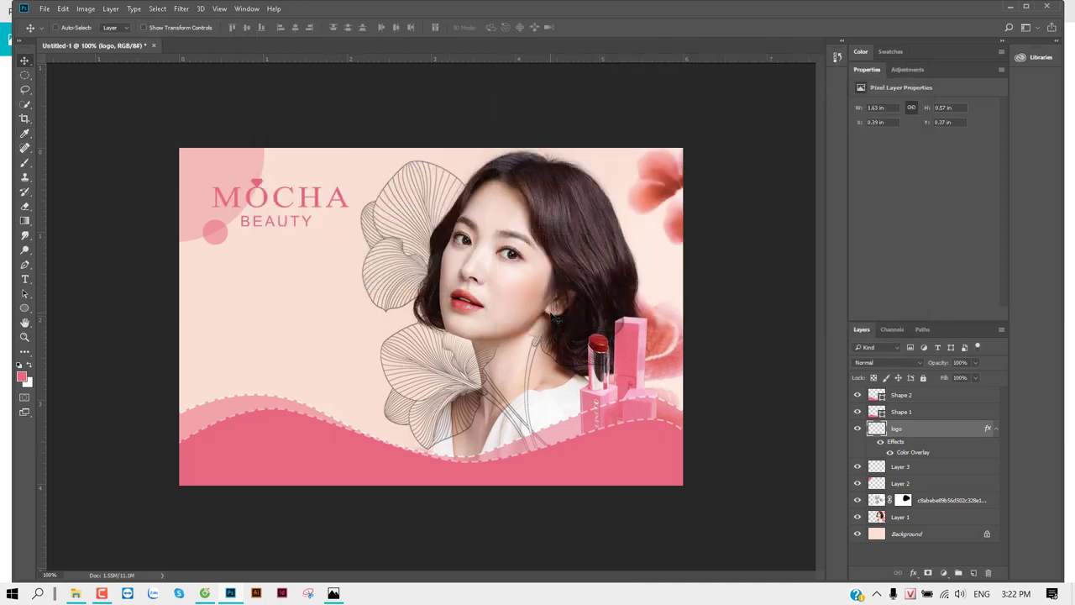
key("ctrl+z")
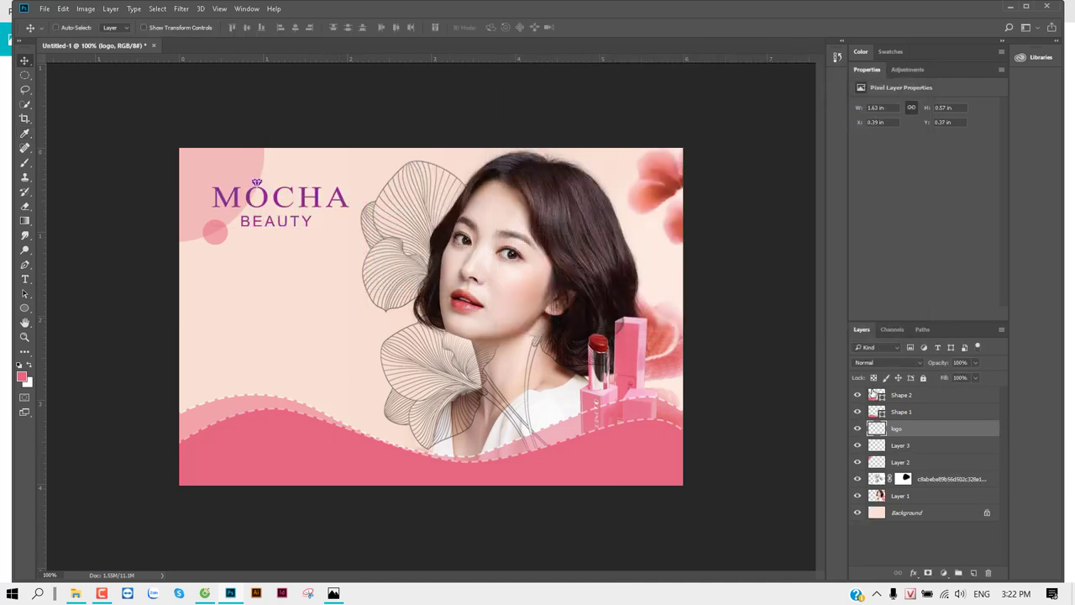
left_click(873, 379)
key("alt+BackSpace")
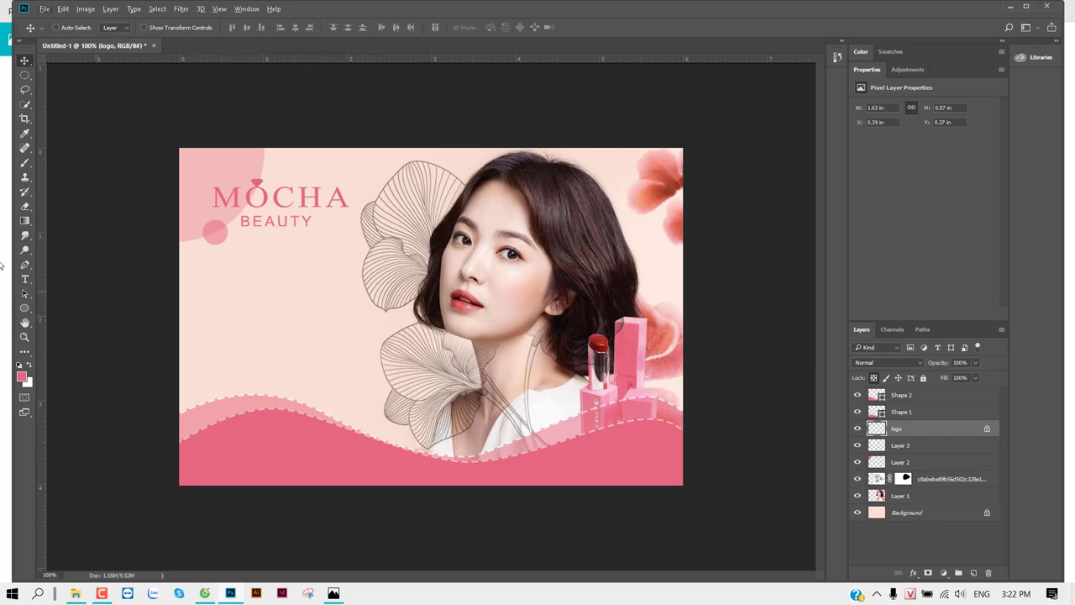
Fill a circular selection over the lower-left wave with pink on a new layer.
right_click(25, 75)
left_click(59, 90)
left_click_drag(312, 372, 427, 503)
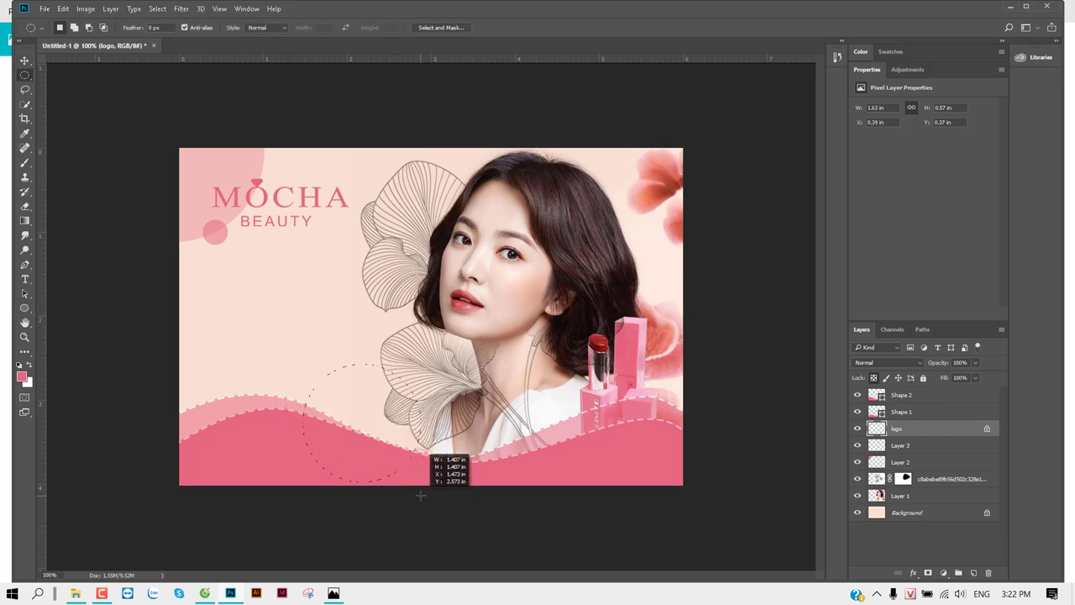
left_click_drag(427, 503, 421, 496)
left_click(974, 572)
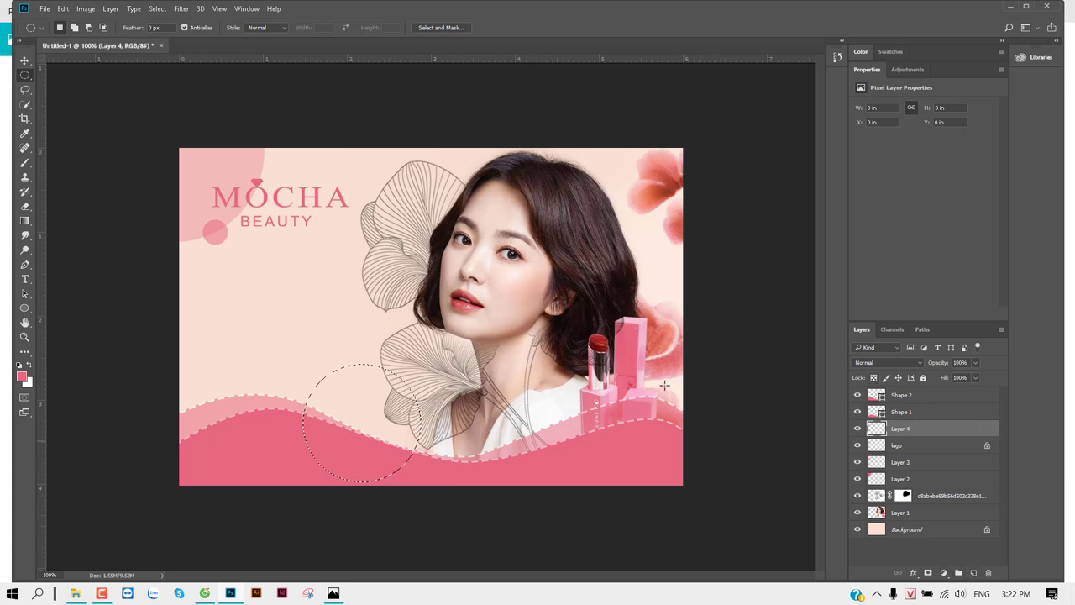
key("alt+BackSpace")
key("ctrl+d")
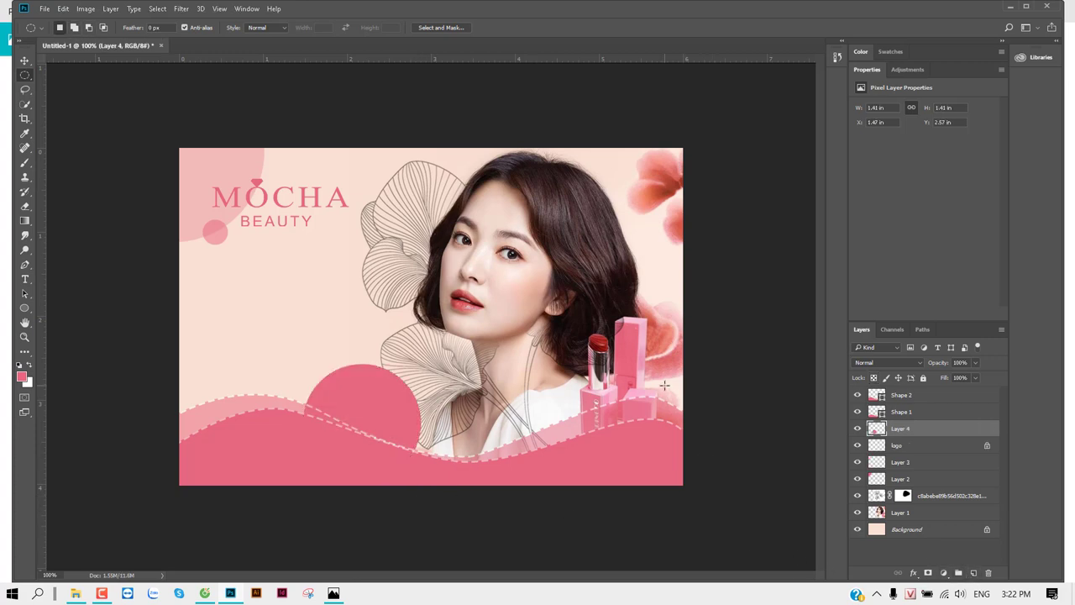
Bring the circle to the top, then add an enlarged 30%-opacity copy around it.
key("ctrl+shift+bracketright")
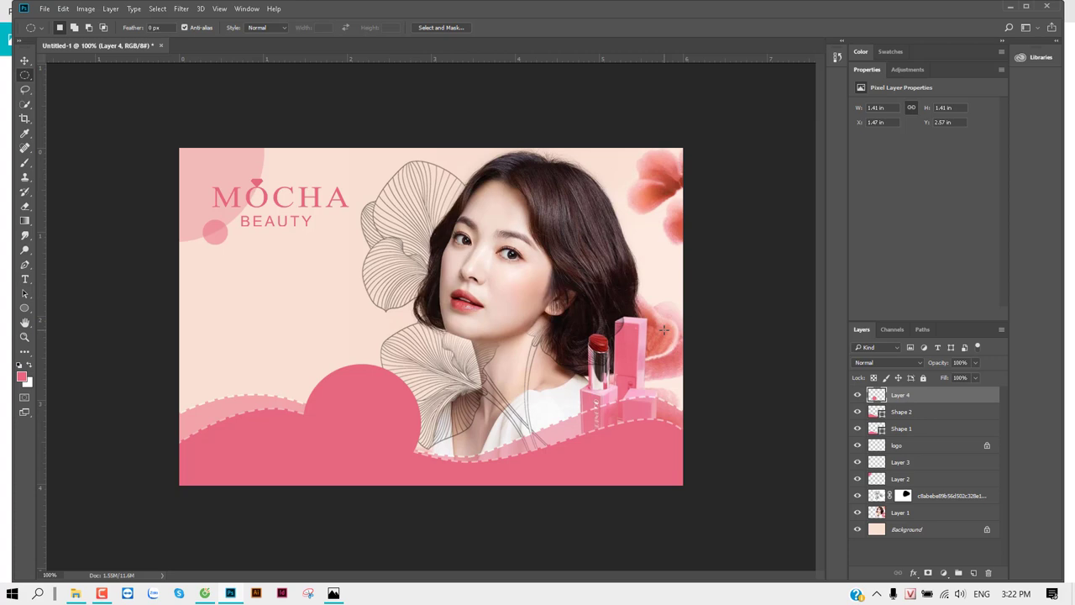
key("v")
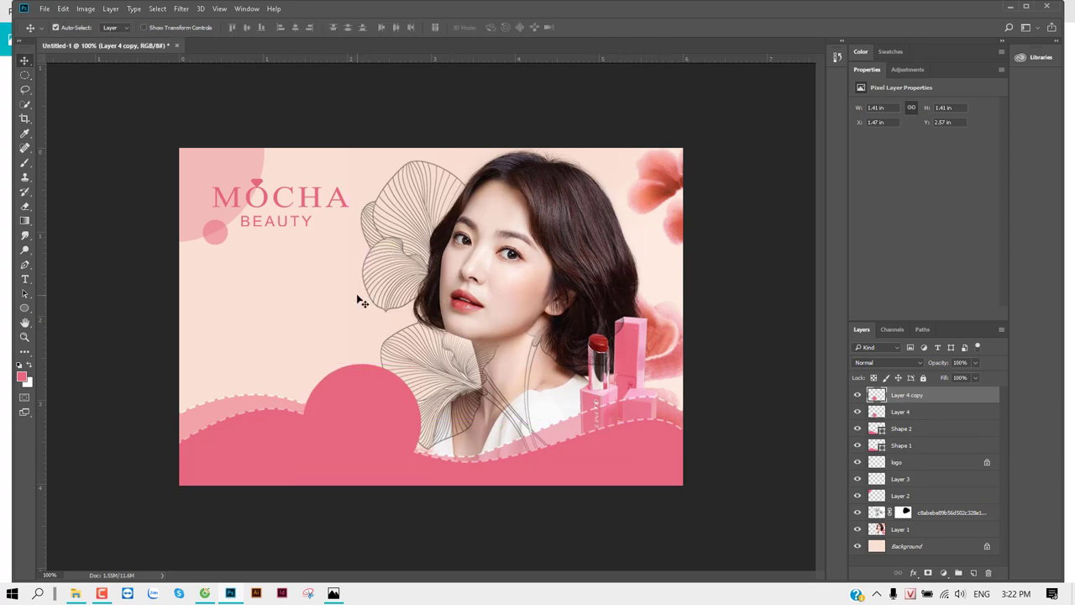
key("ctrl+j")
key("ctrl+t")
left_click_drag(420, 364, 429, 351)
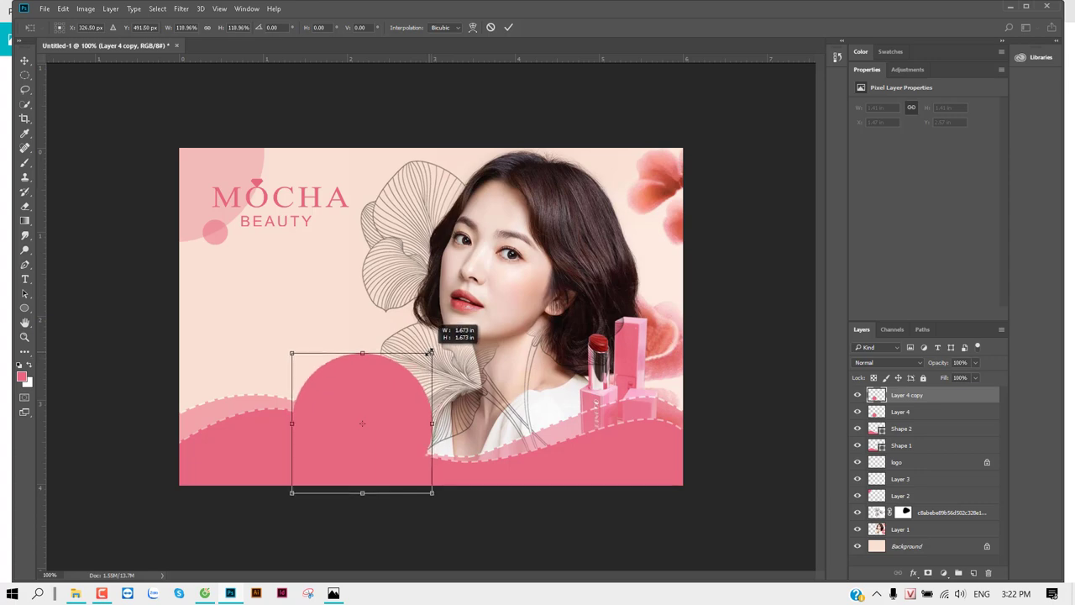
key("Return")
key("3")
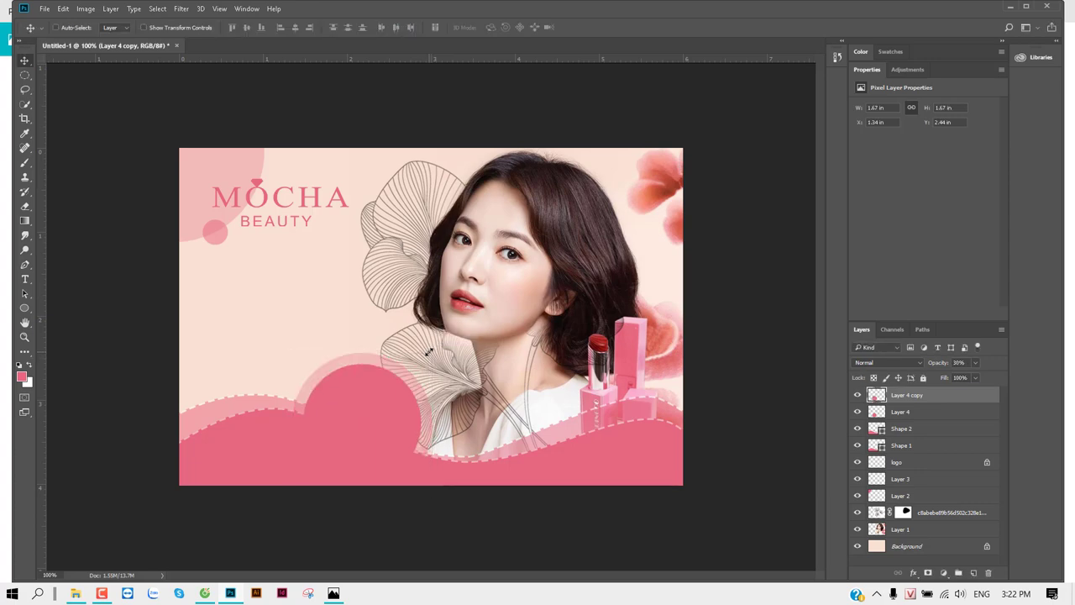
key("alt+Tab")
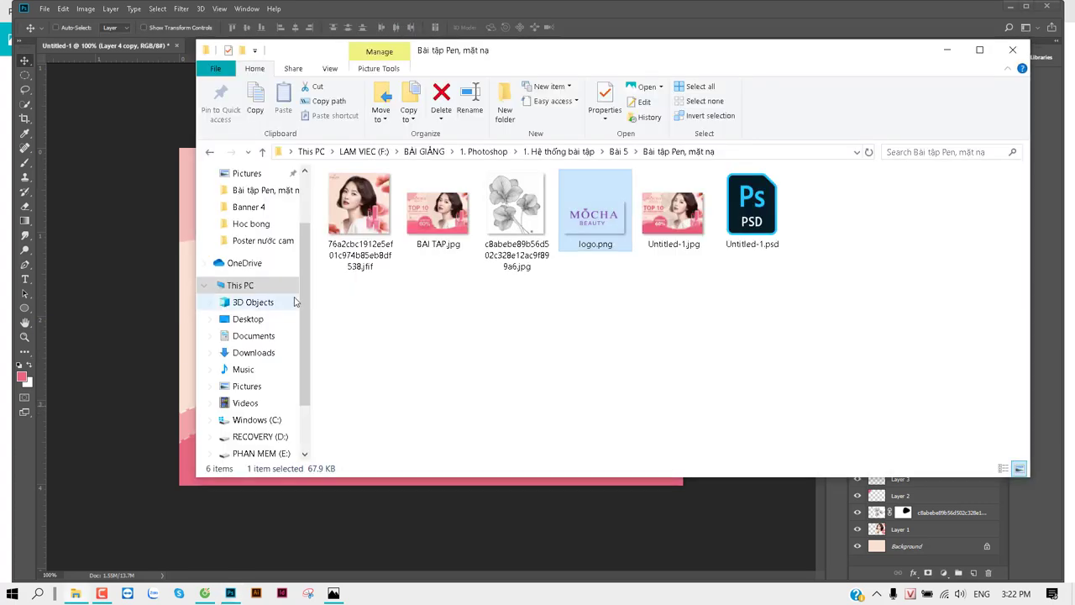
key("alt+Tab")
key("alt+Tab")
left_click(456, 302)
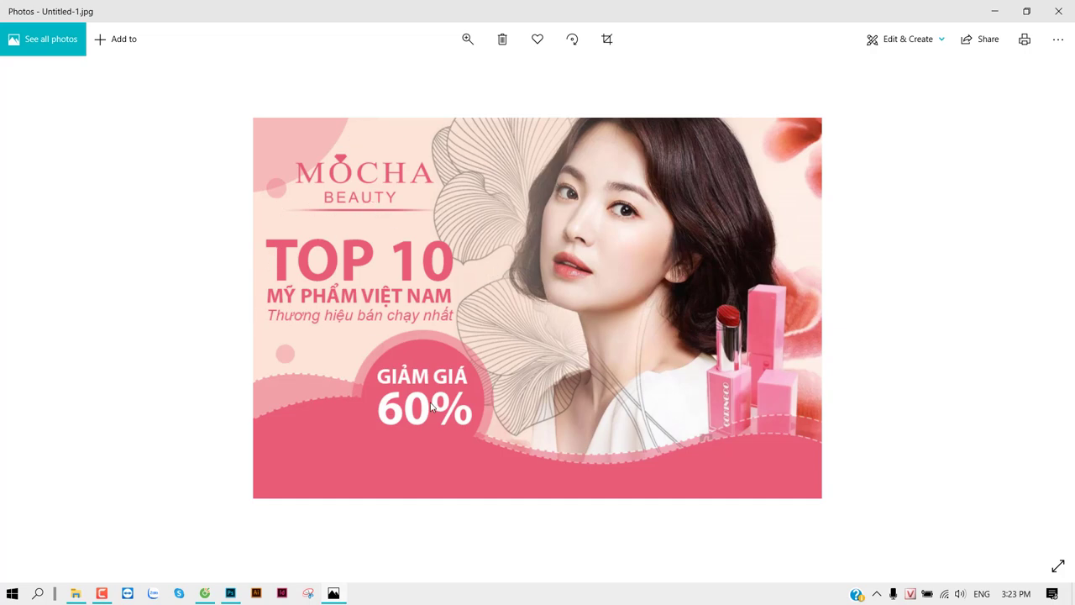
key("alt+Tab")
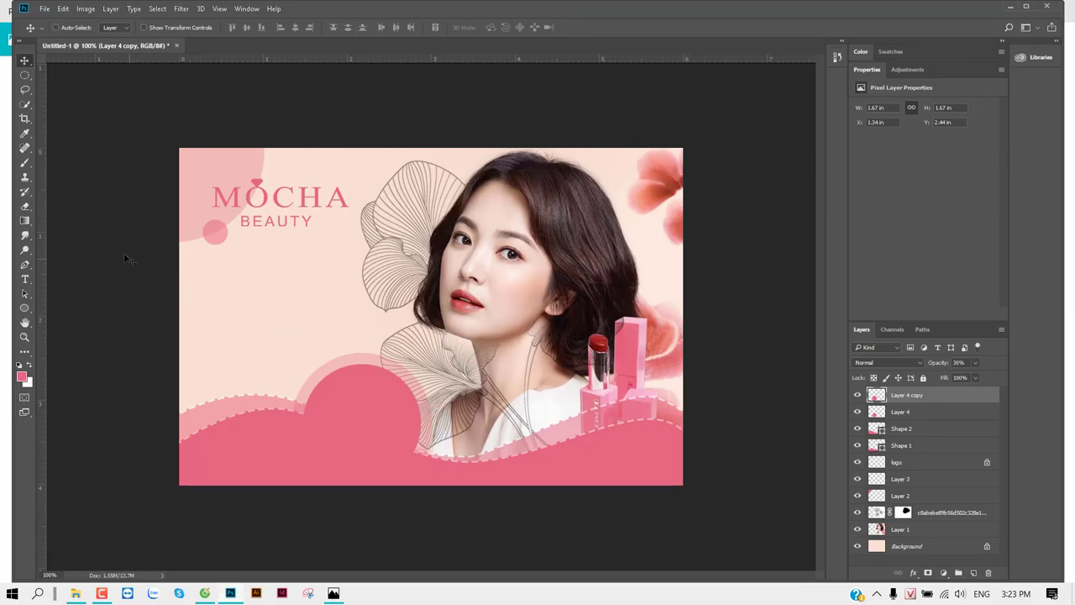